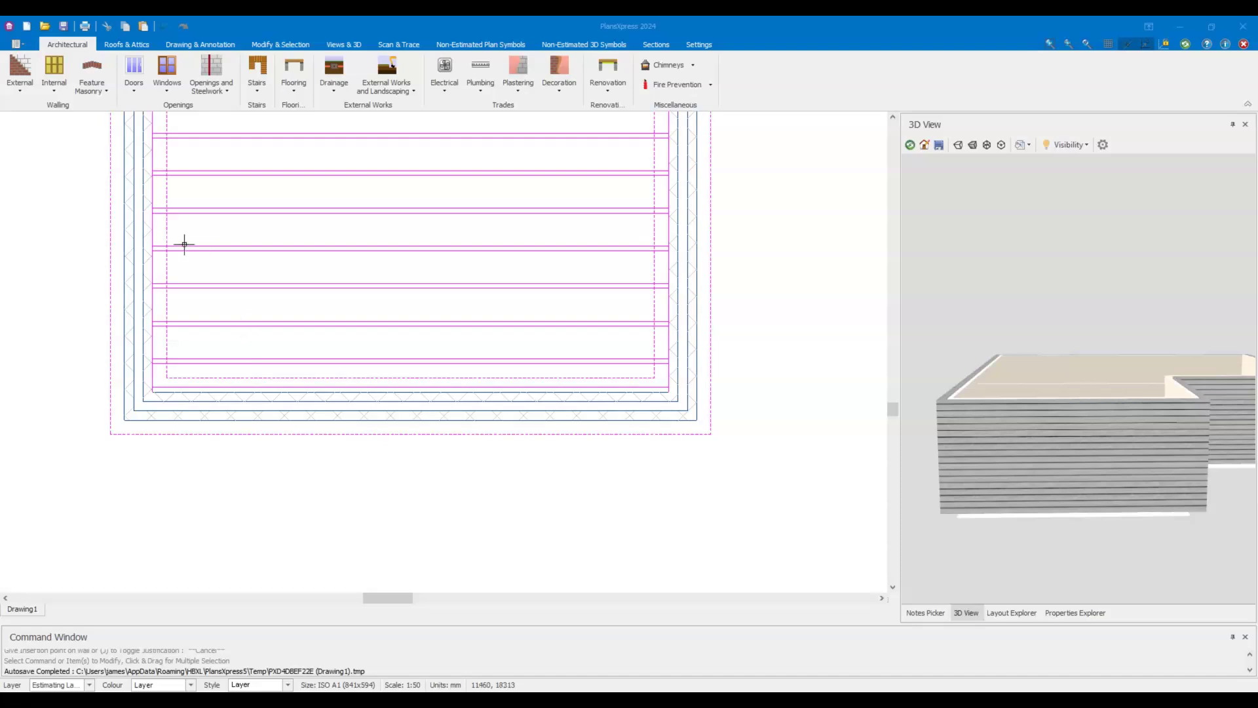
Check the available window options, and enable the legacy items for external walls, internal walls and windows.
{"action": "left_click", "coordinate": [168, 92]}
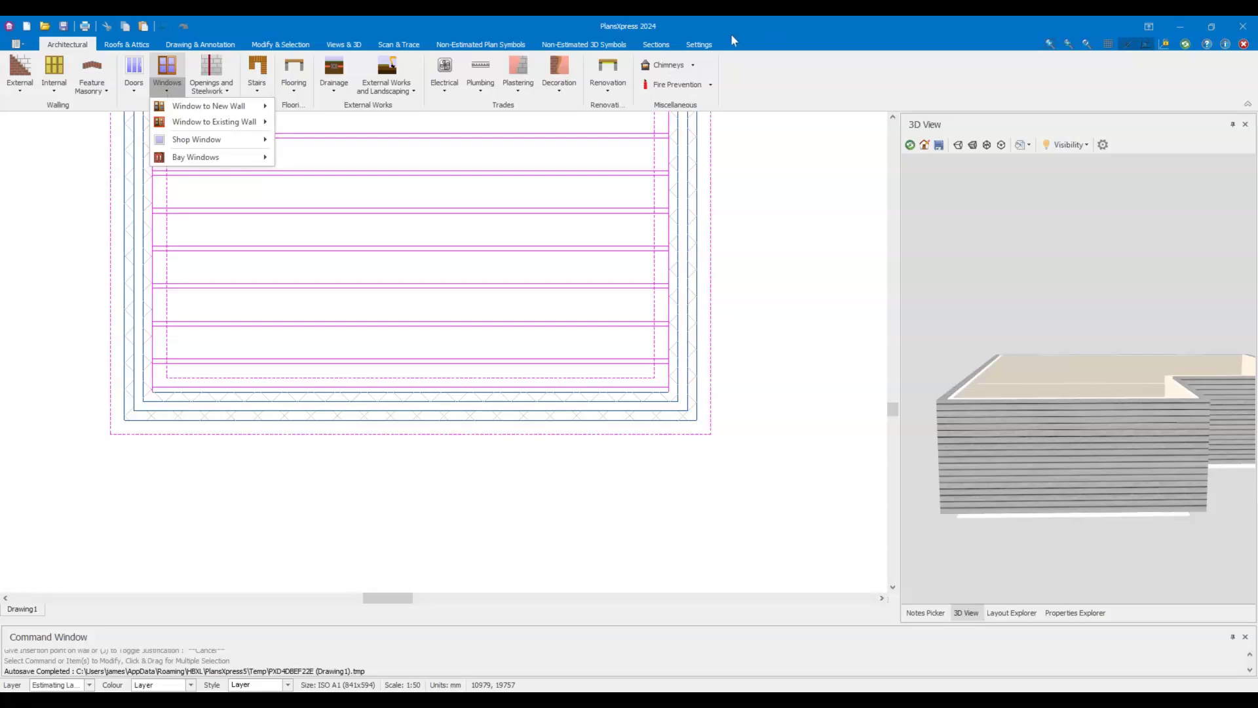
{"action": "left_click", "coordinate": [700, 46]}
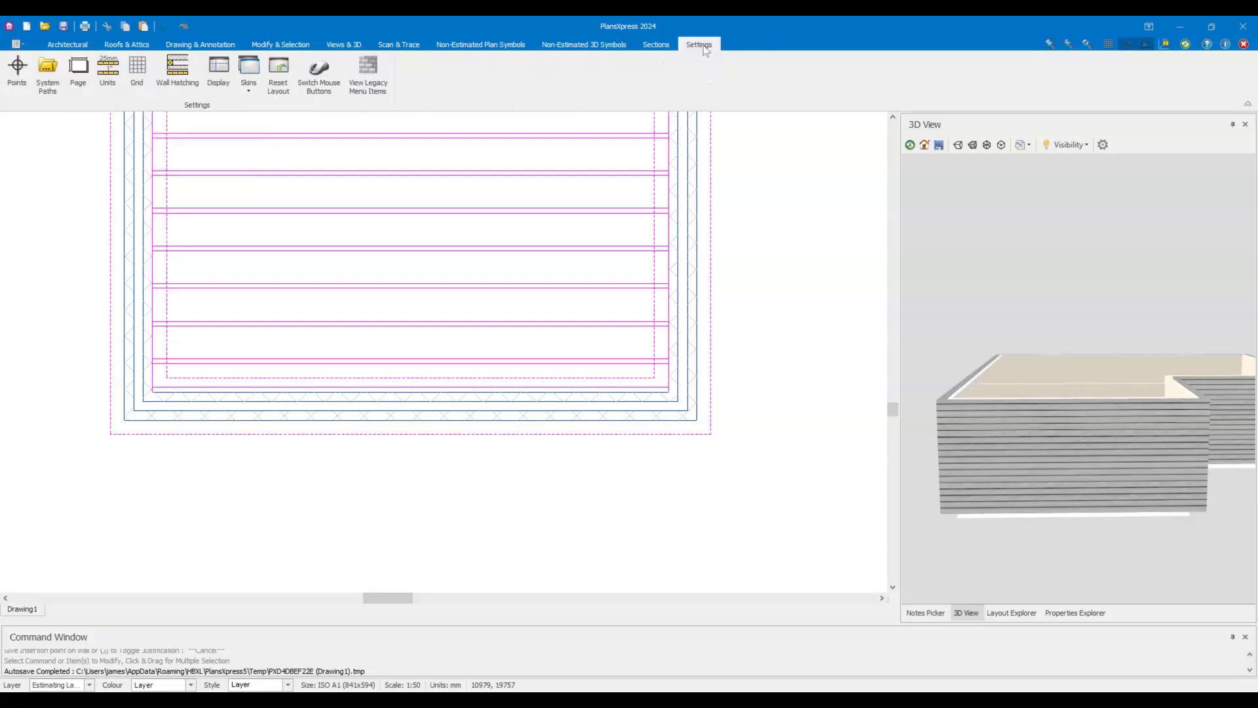
{"action": "left_click", "coordinate": [371, 72]}
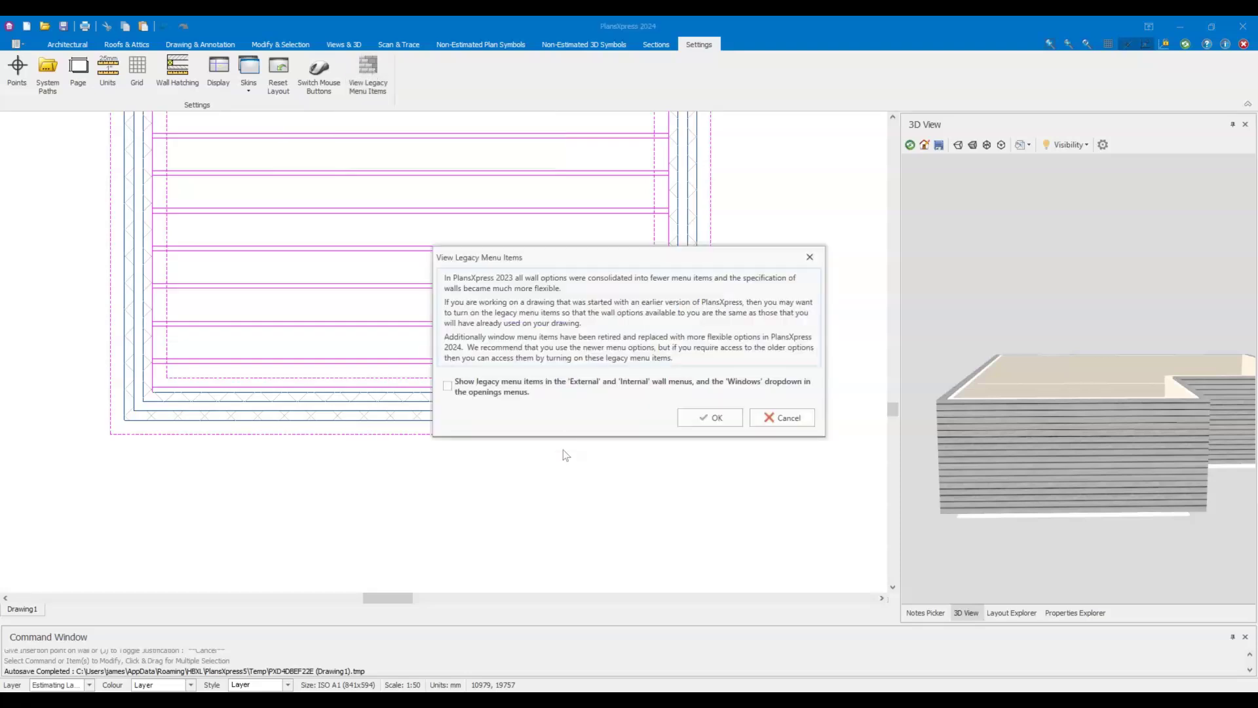
{"action": "left_click", "coordinate": [463, 383]}
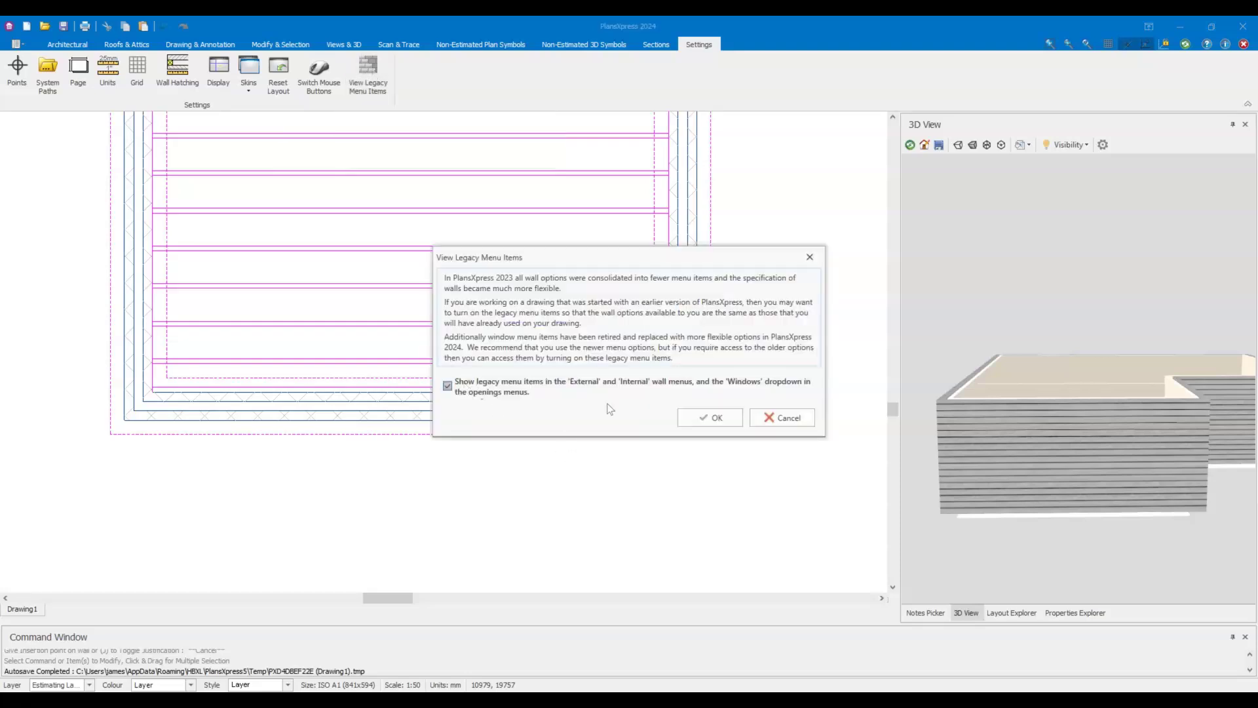
{"action": "left_click", "coordinate": [709, 418]}
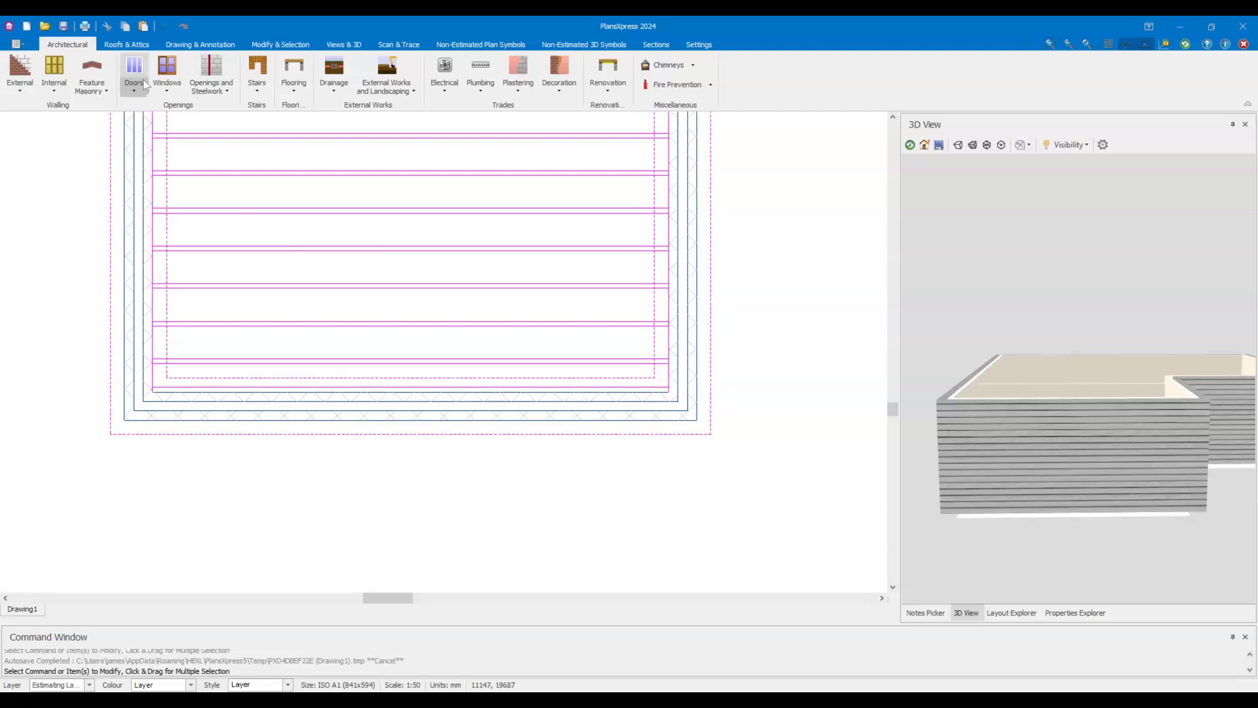
Examine the legacy window types and external wall types on offer, including the hardwood and softwood replacement windows.
{"action": "left_click", "coordinate": [168, 92]}
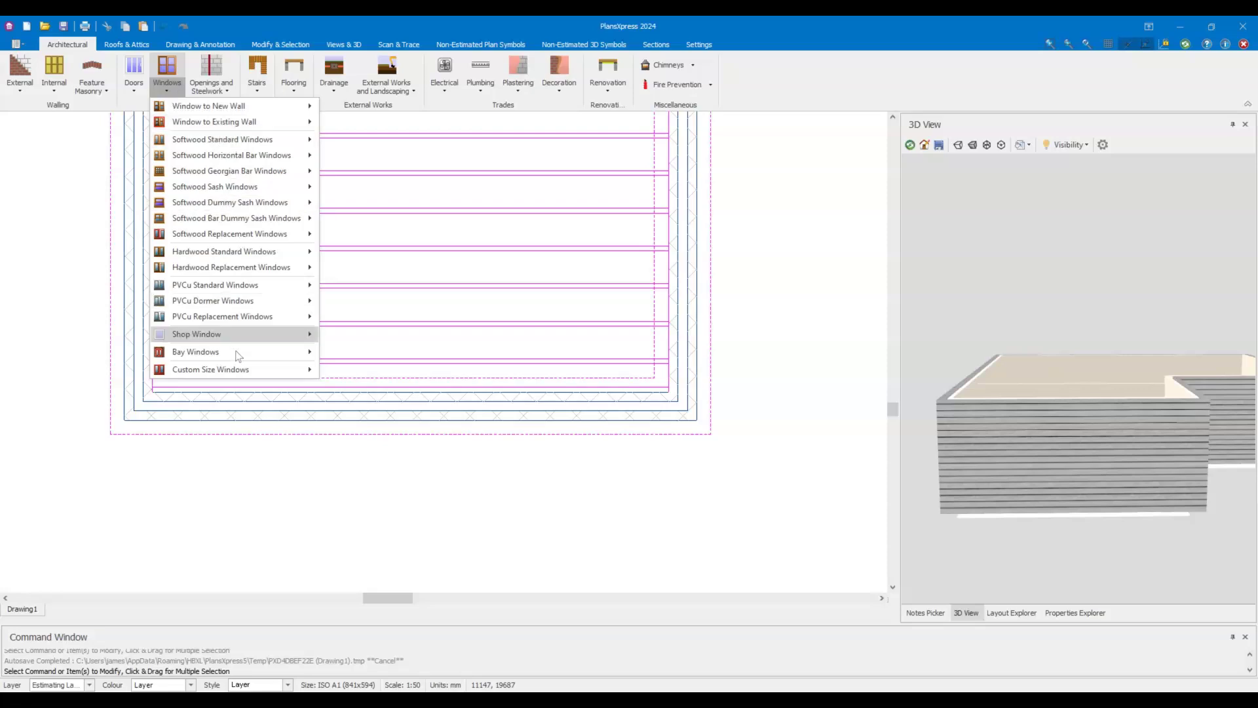
{"action": "mouse_move", "coordinate": [216, 273]}
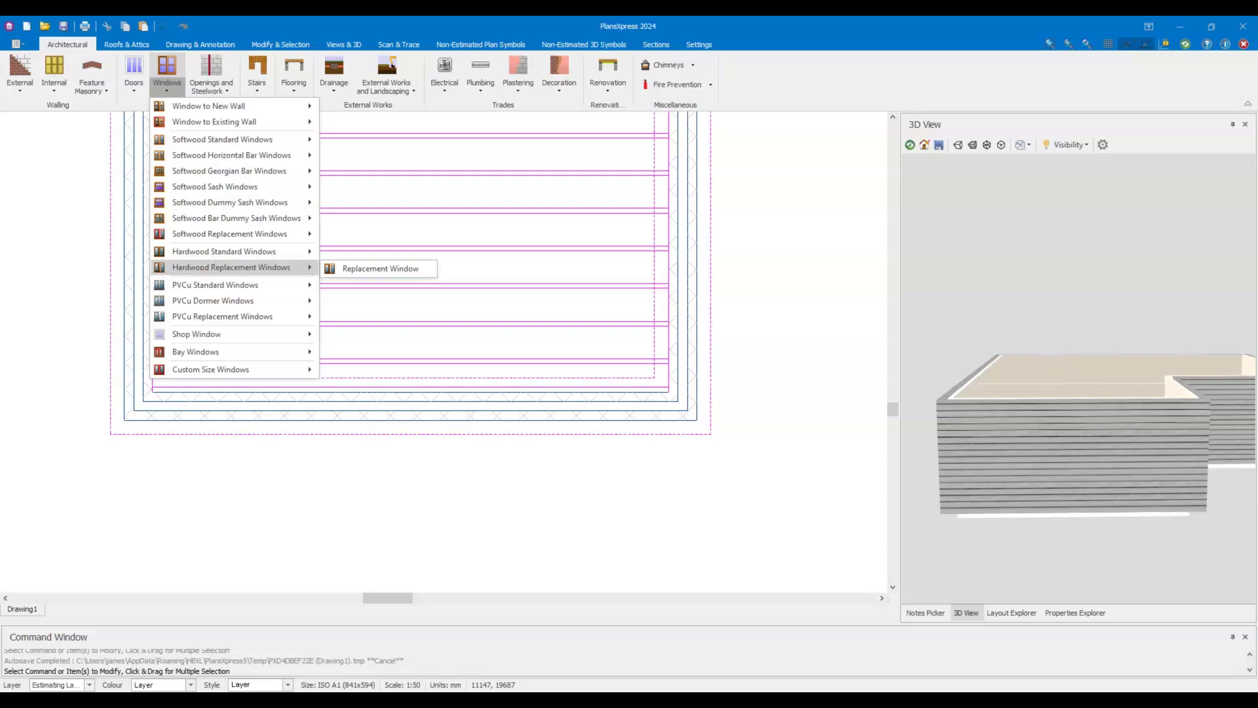
{"action": "left_click", "coordinate": [22, 89]}
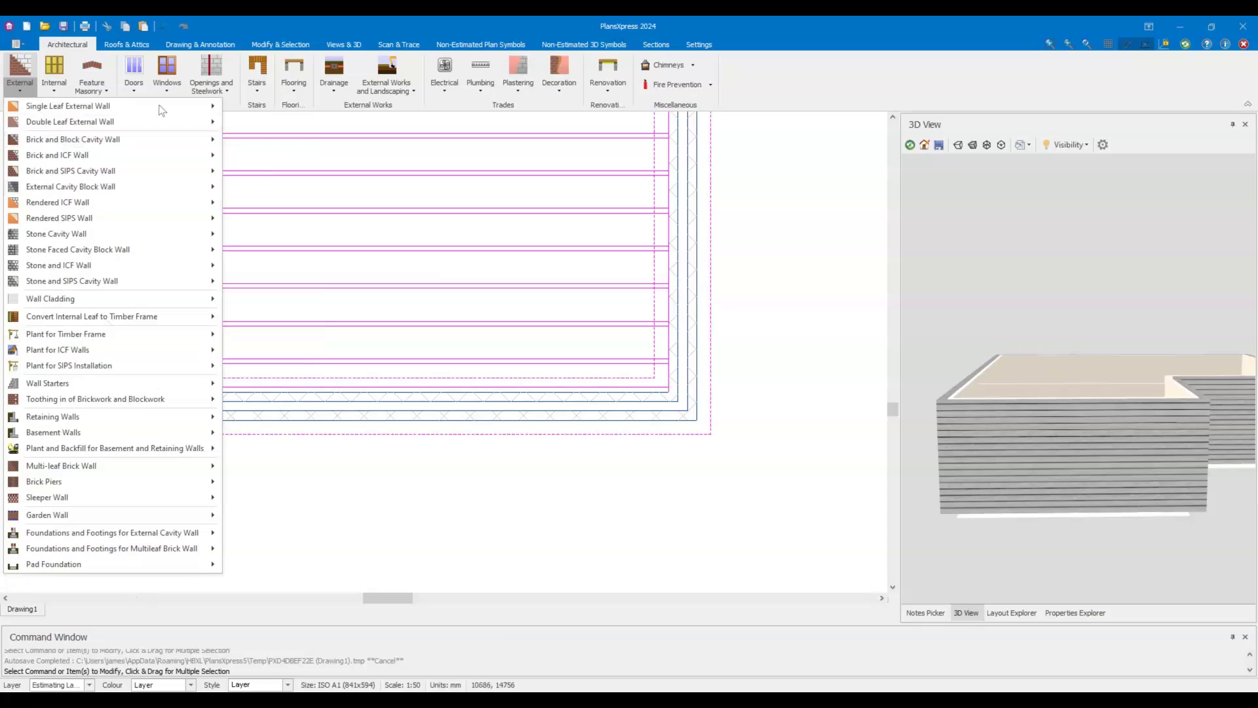
{"action": "mouse_move", "coordinate": [129, 131]}
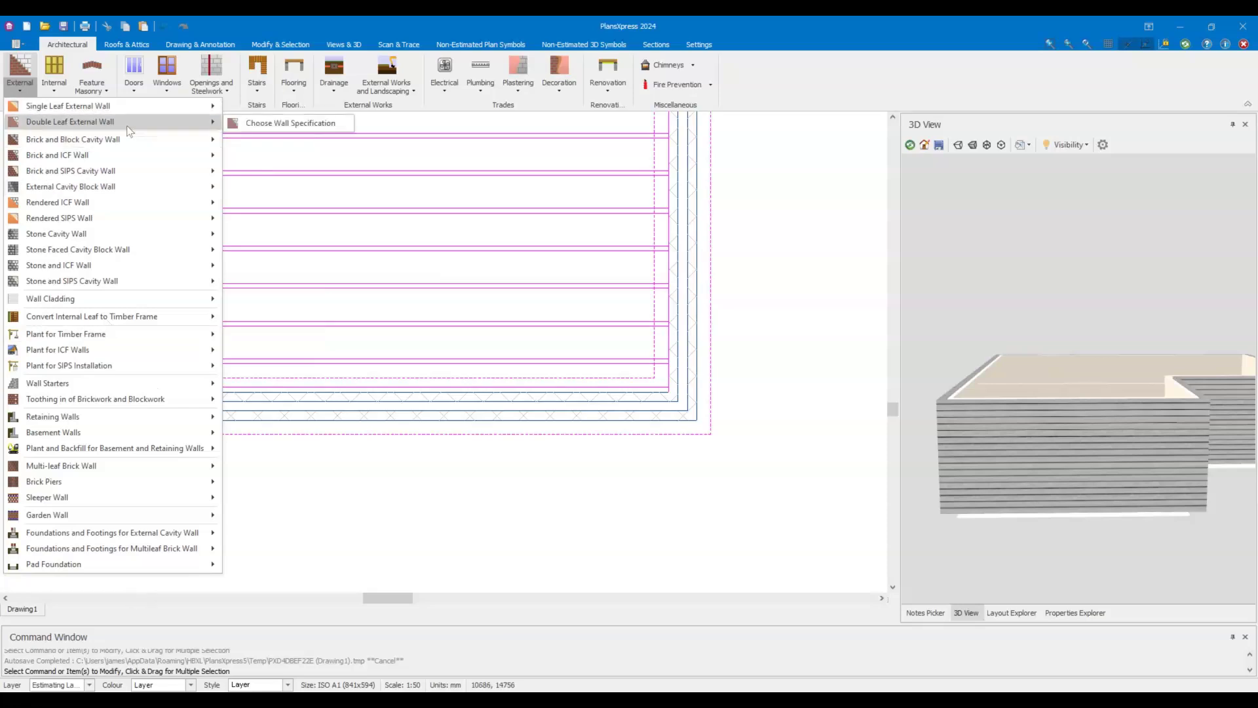
{"action": "left_click", "coordinate": [707, 47]}
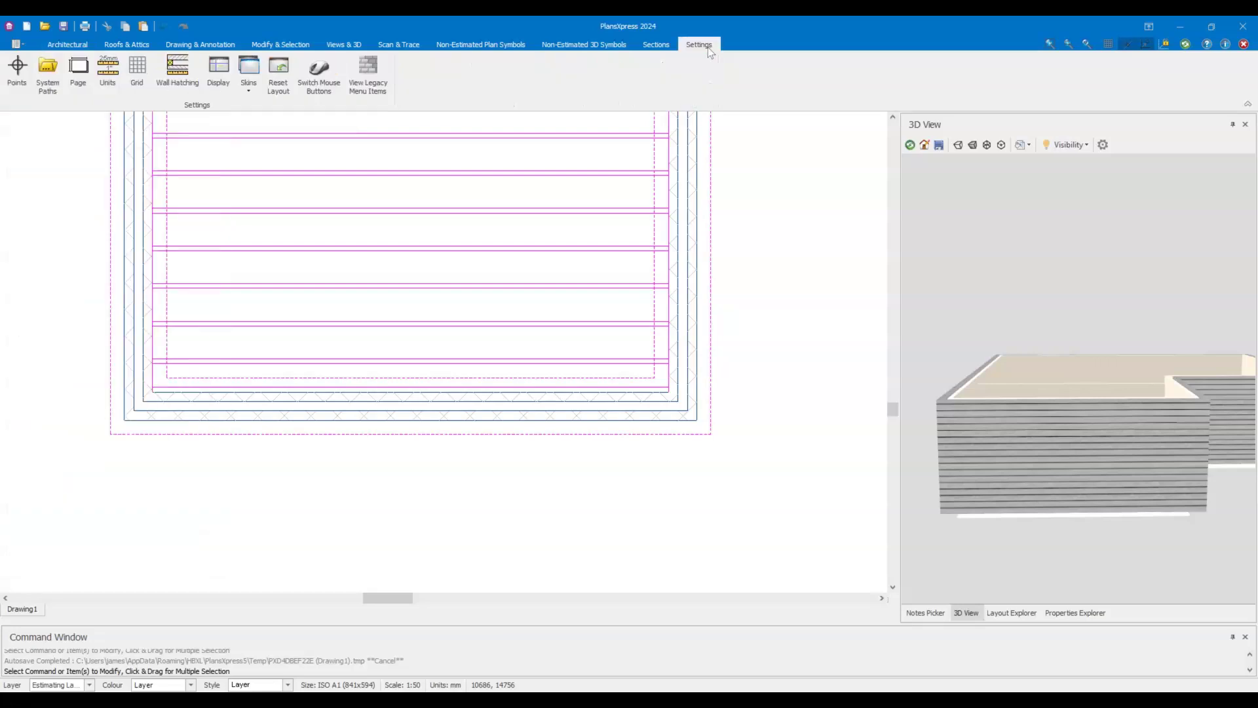
{"action": "left_click", "coordinate": [63, 45]}
{"action": "left_click", "coordinate": [171, 92]}
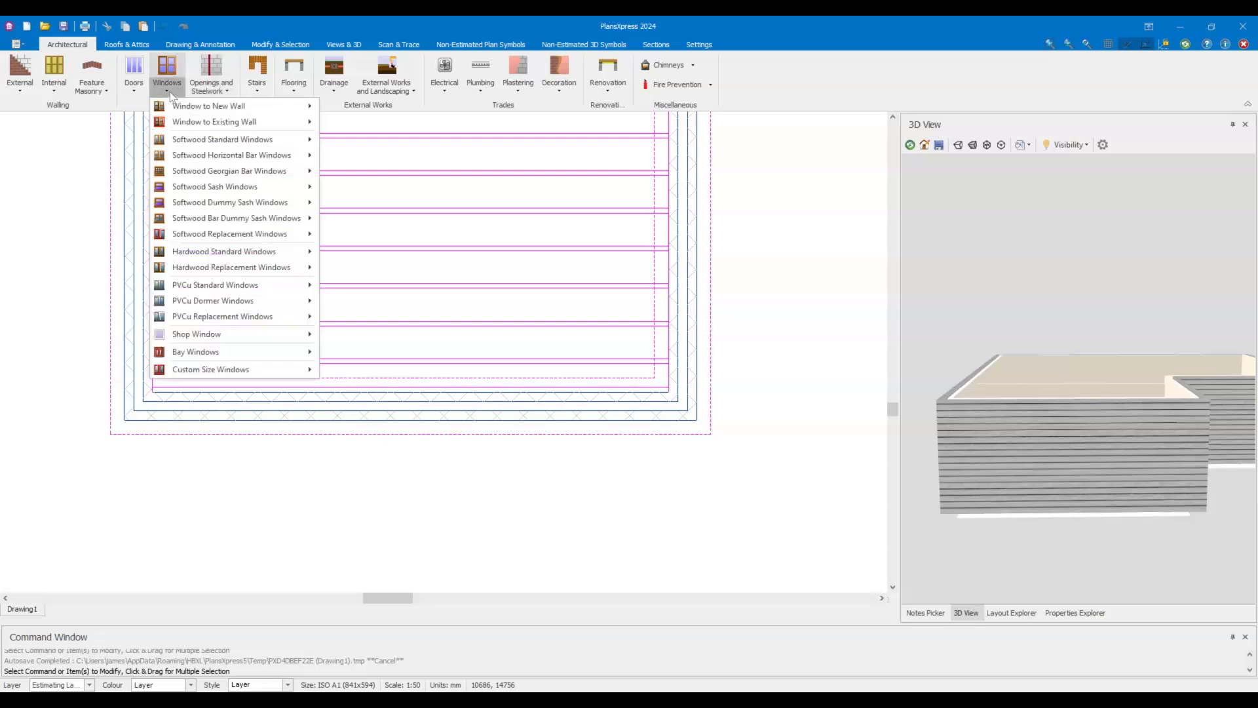
{"action": "mouse_move", "coordinate": [238, 234]}
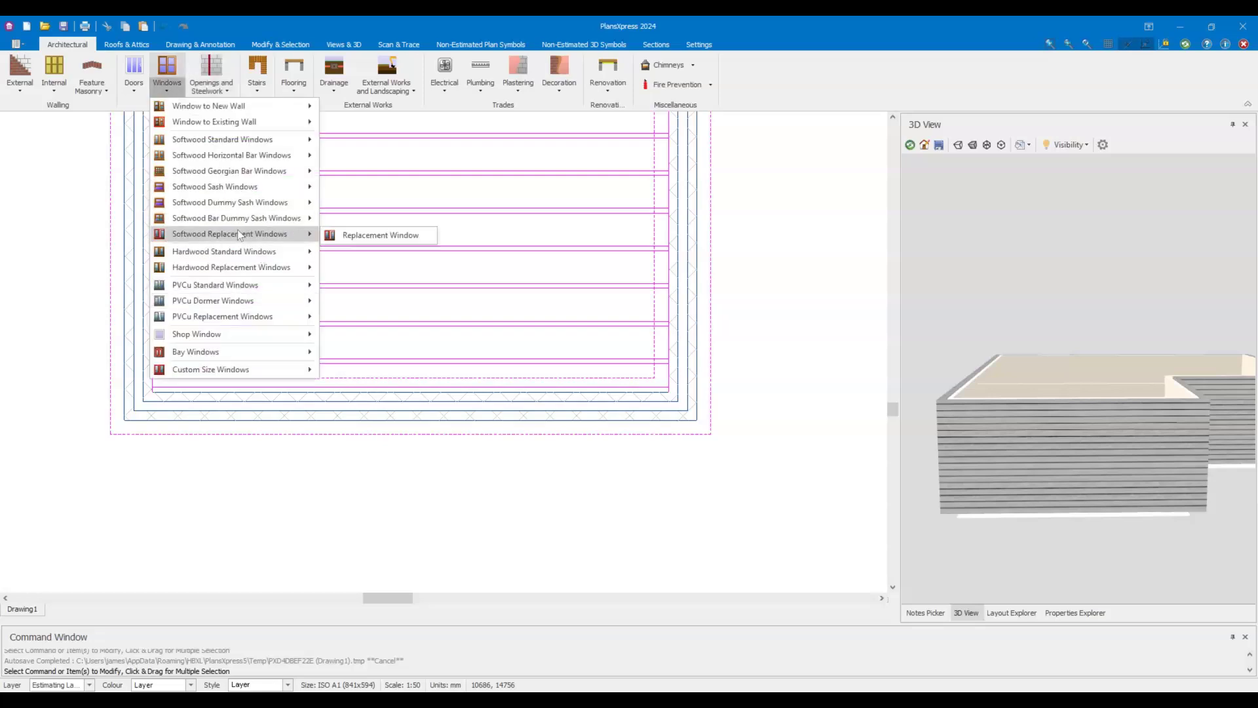
Turn off the display of legacy items for walls and windows.
{"action": "left_click", "coordinate": [700, 44]}
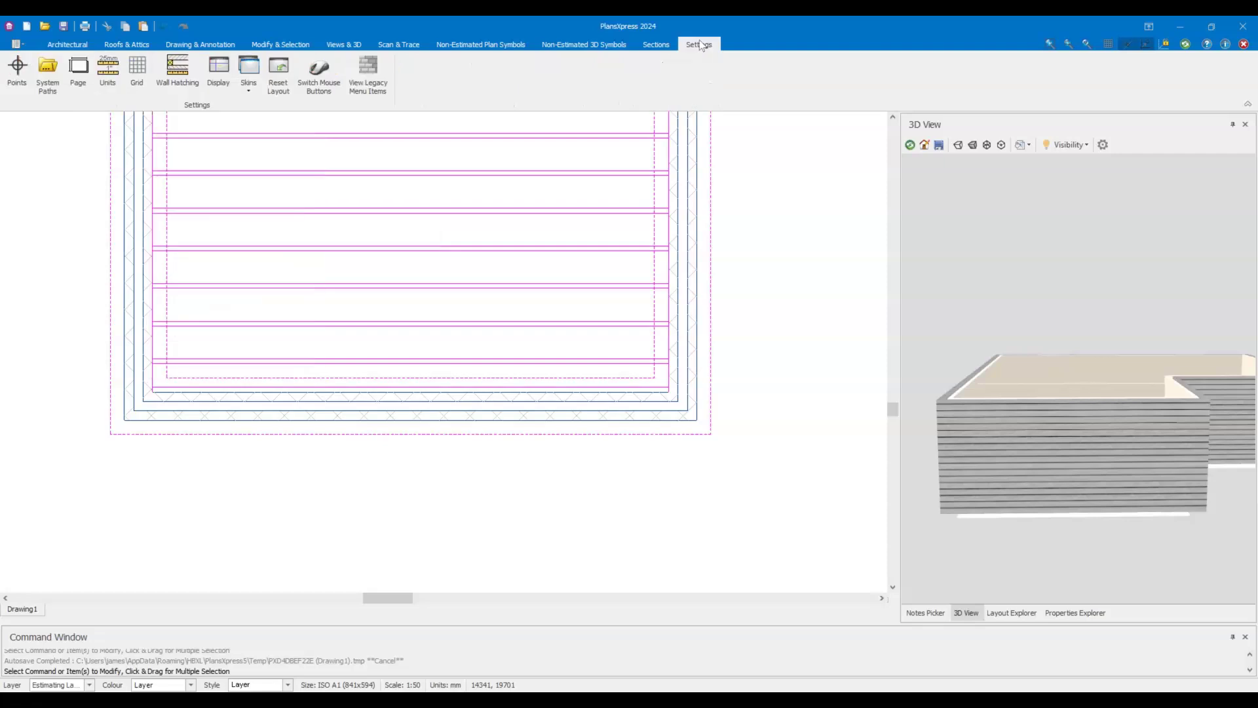
{"action": "left_click", "coordinate": [376, 77]}
{"action": "left_click", "coordinate": [464, 391]}
{"action": "left_click", "coordinate": [464, 391]}
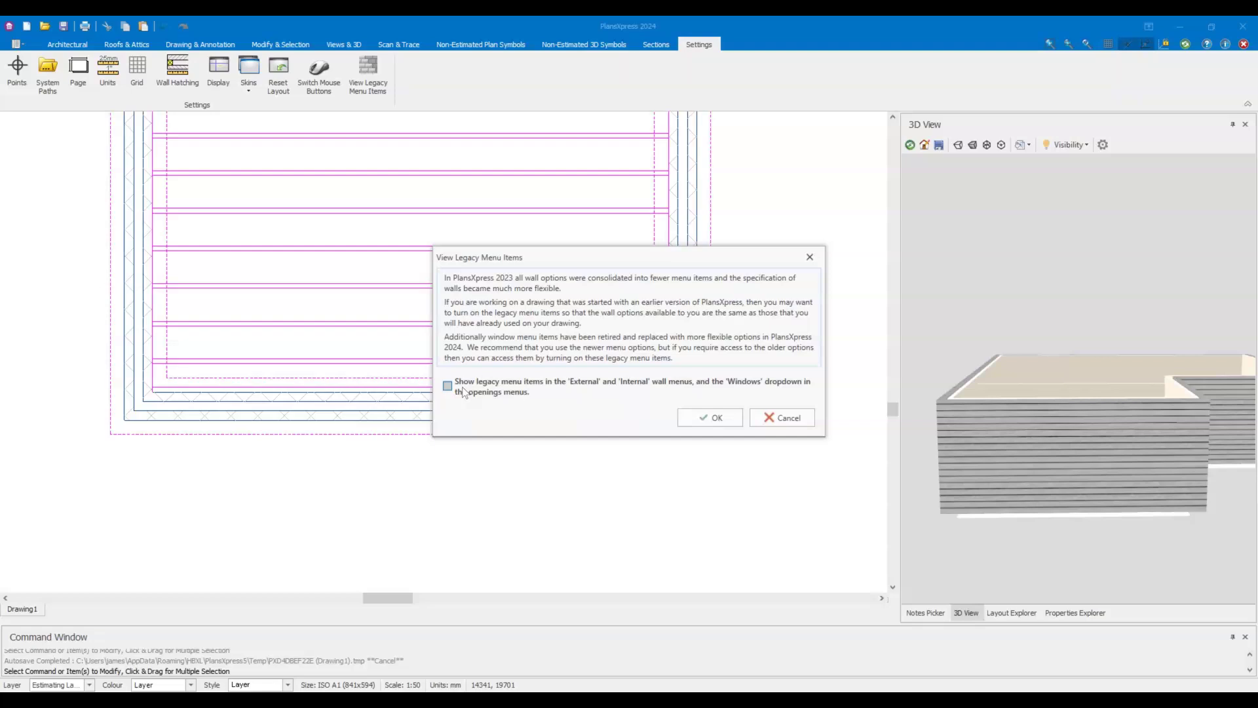
{"action": "left_click", "coordinate": [708, 418]}
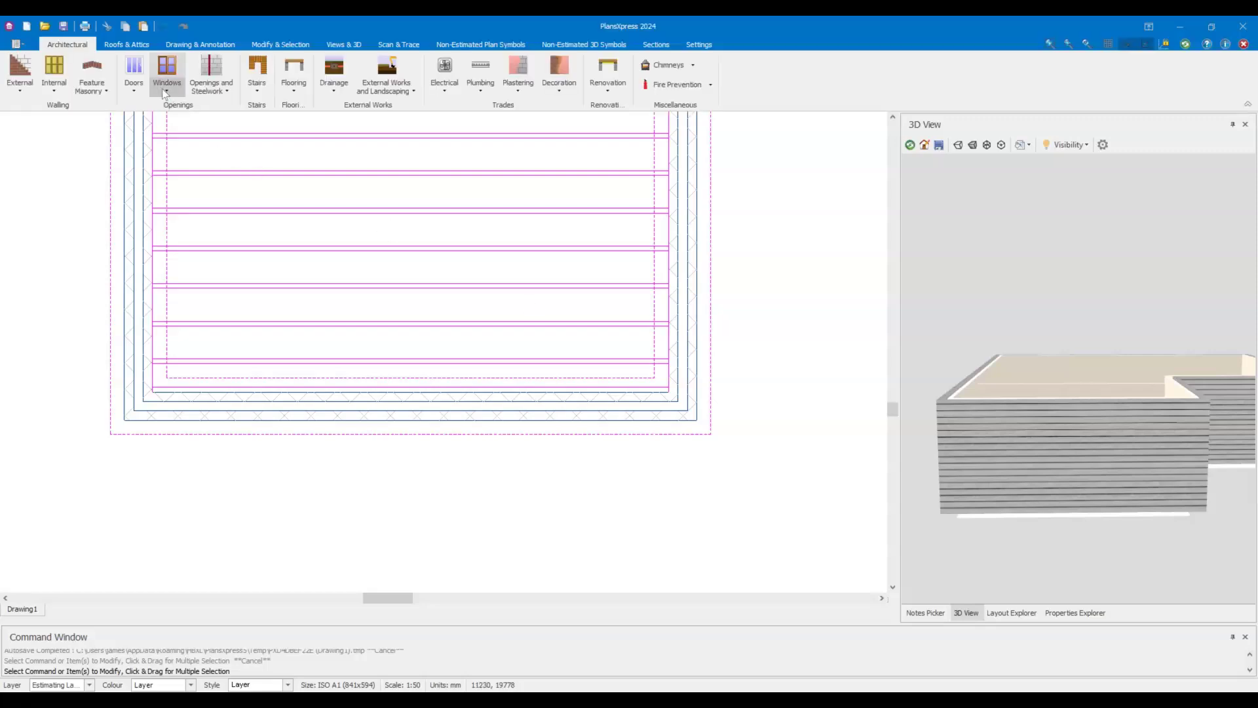
Start configuring a window for a new cavity wall.
{"action": "left_click", "coordinate": [164, 92]}
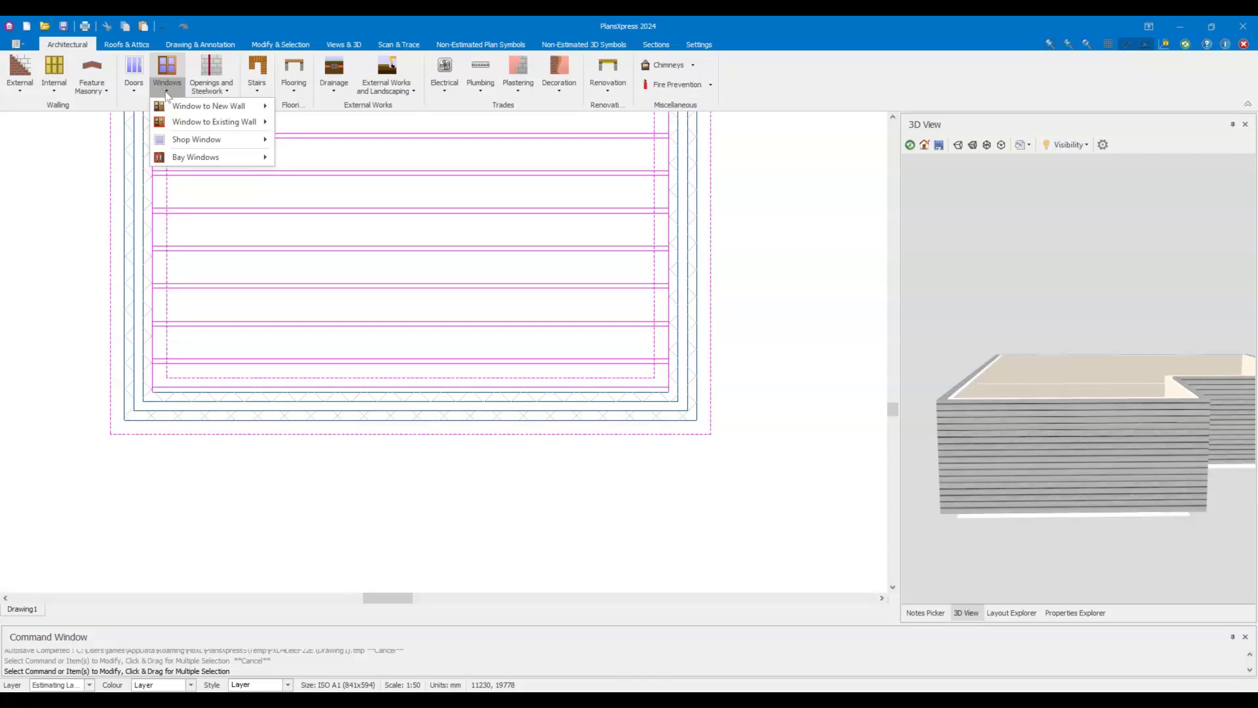
{"action": "mouse_move", "coordinate": [237, 112]}
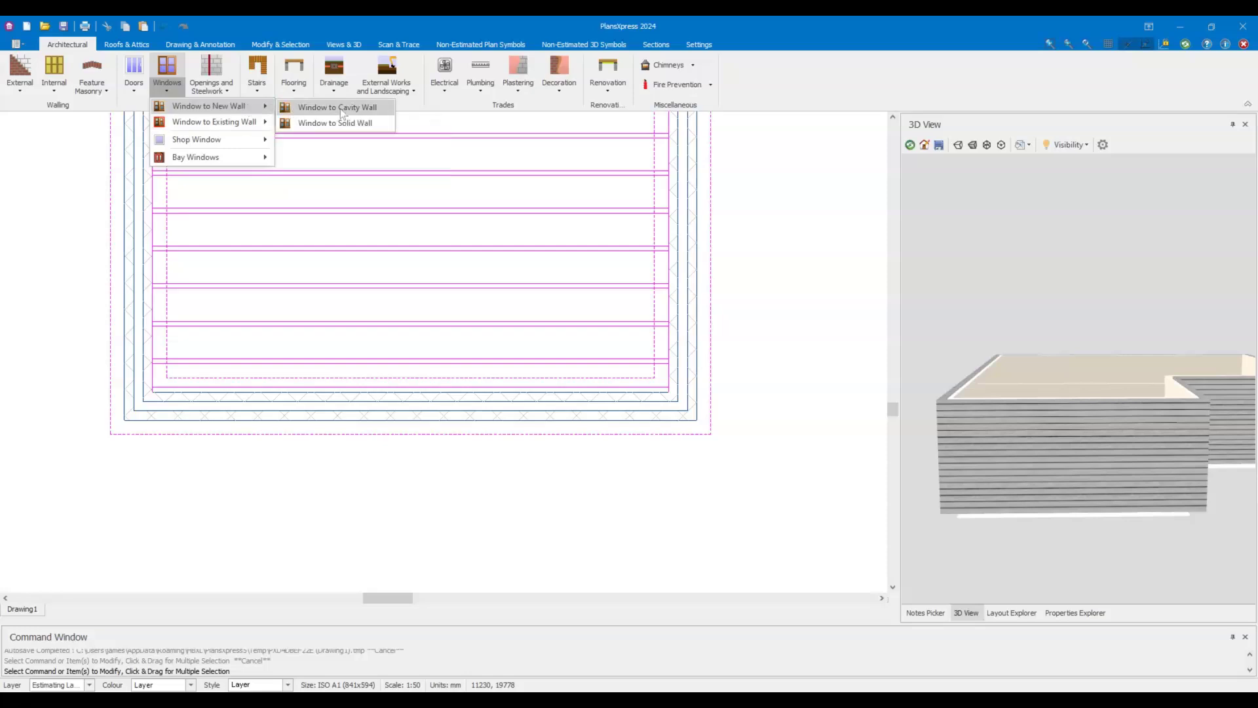
{"action": "left_click", "coordinate": [365, 108]}
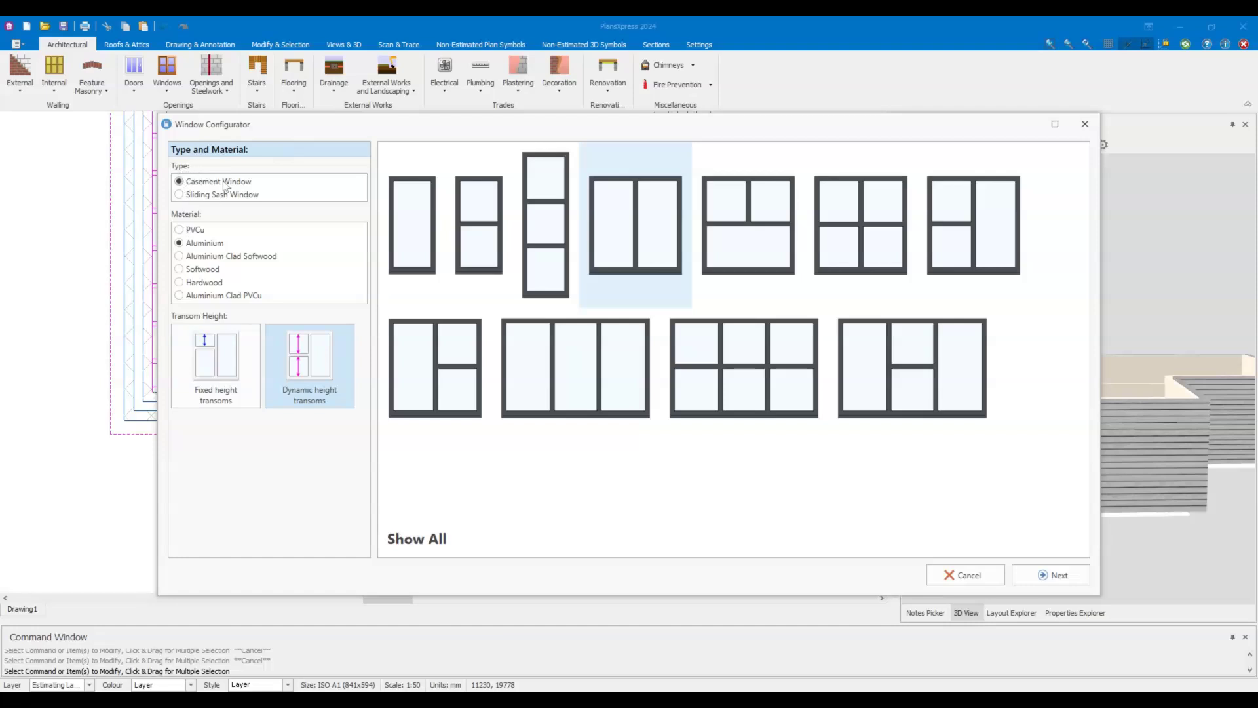
Preview the sliding sash window styles in PVCu, aluminium, softwood and hardwood.
{"action": "left_click", "coordinate": [187, 198]}
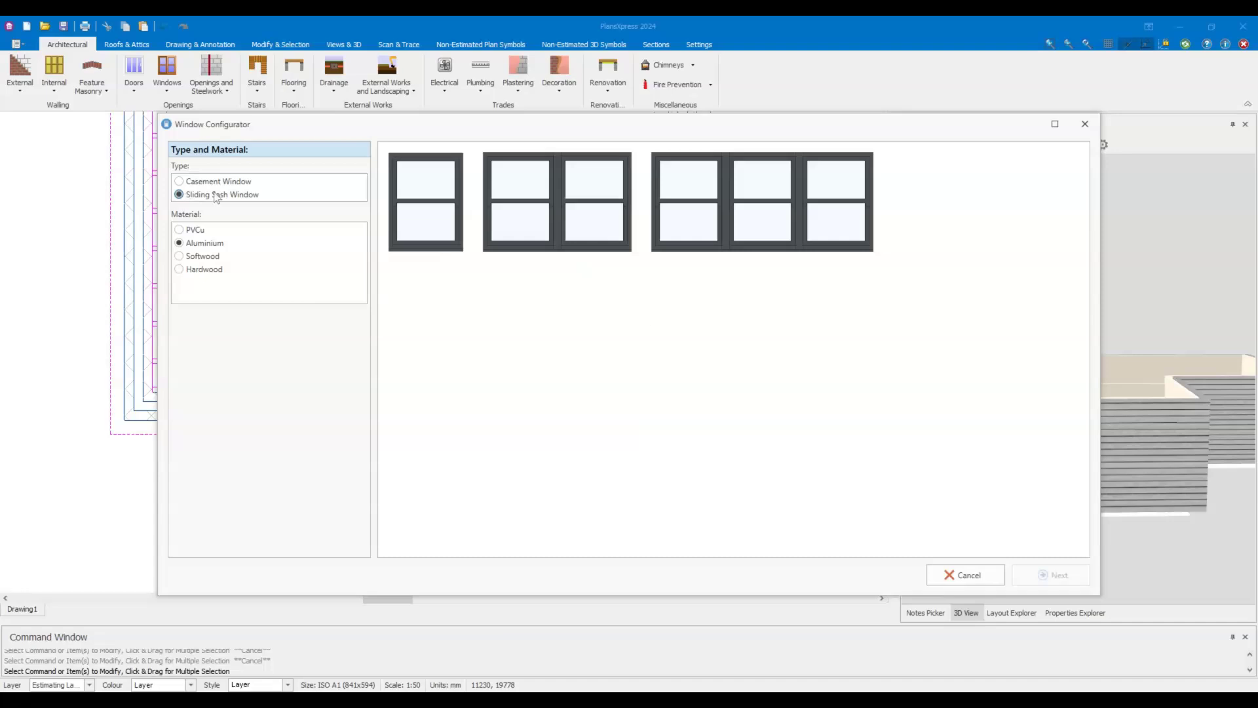
{"action": "left_click", "coordinate": [188, 232]}
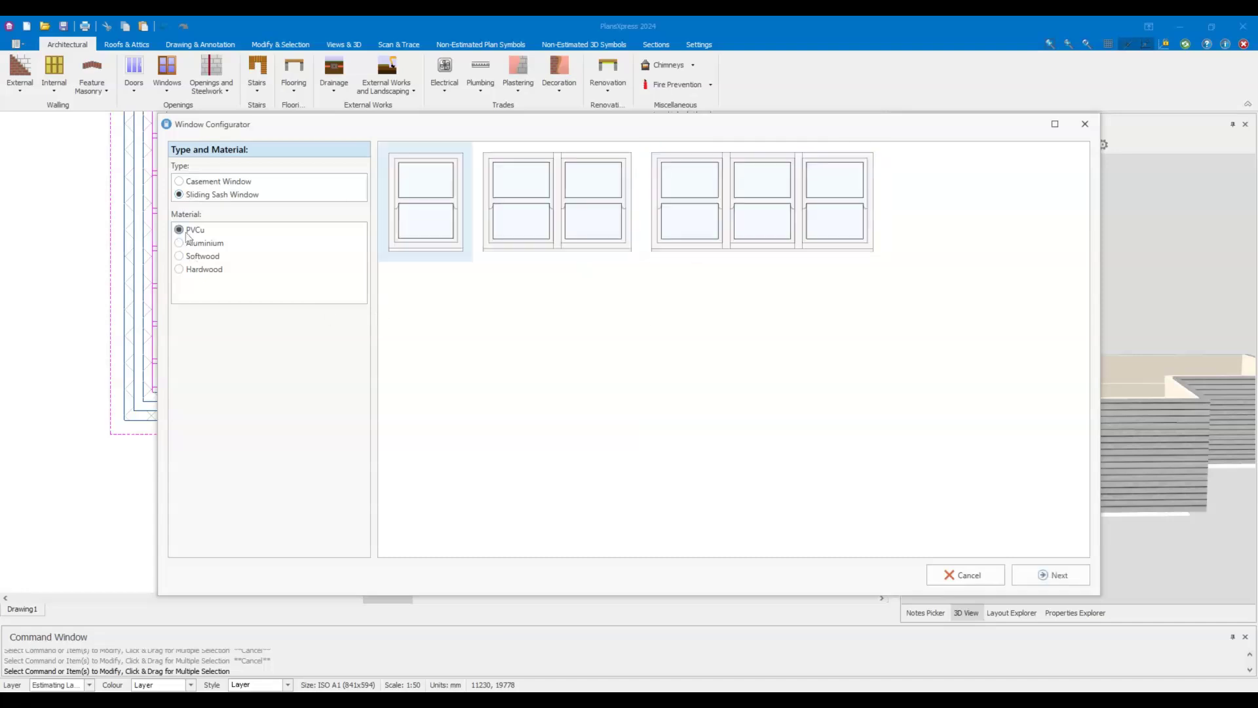
{"action": "left_click", "coordinate": [192, 245]}
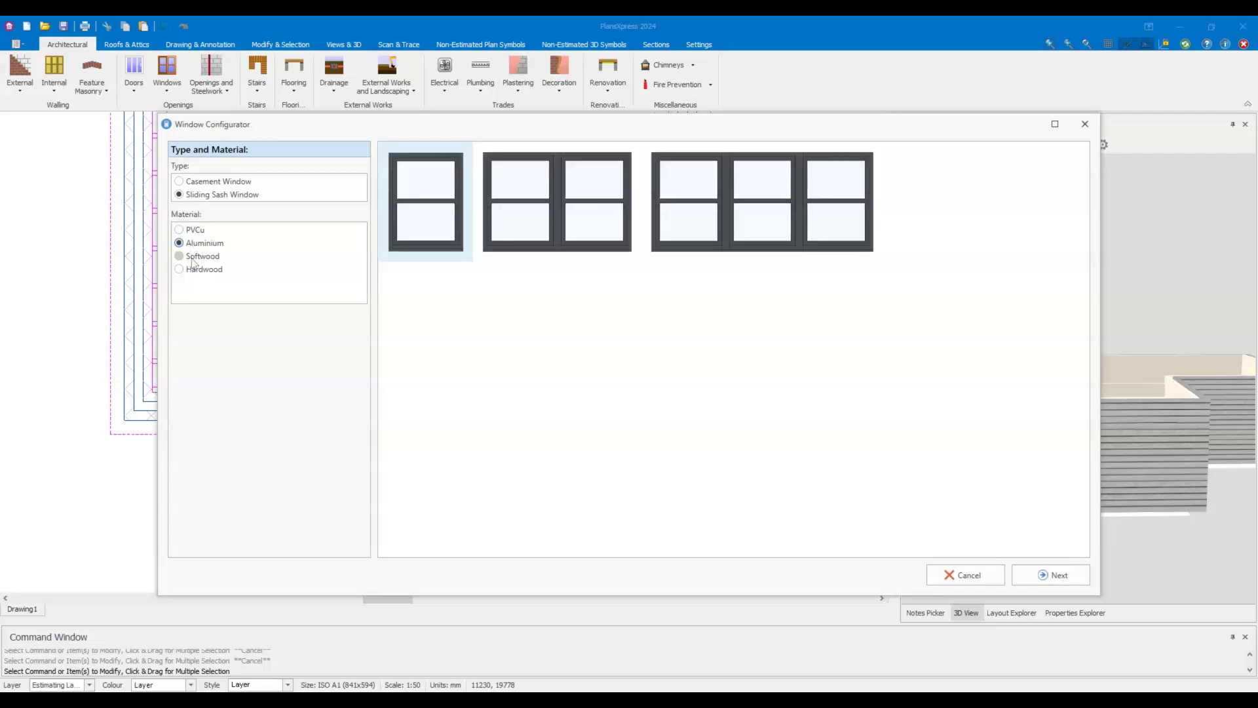
{"action": "left_click", "coordinate": [193, 263]}
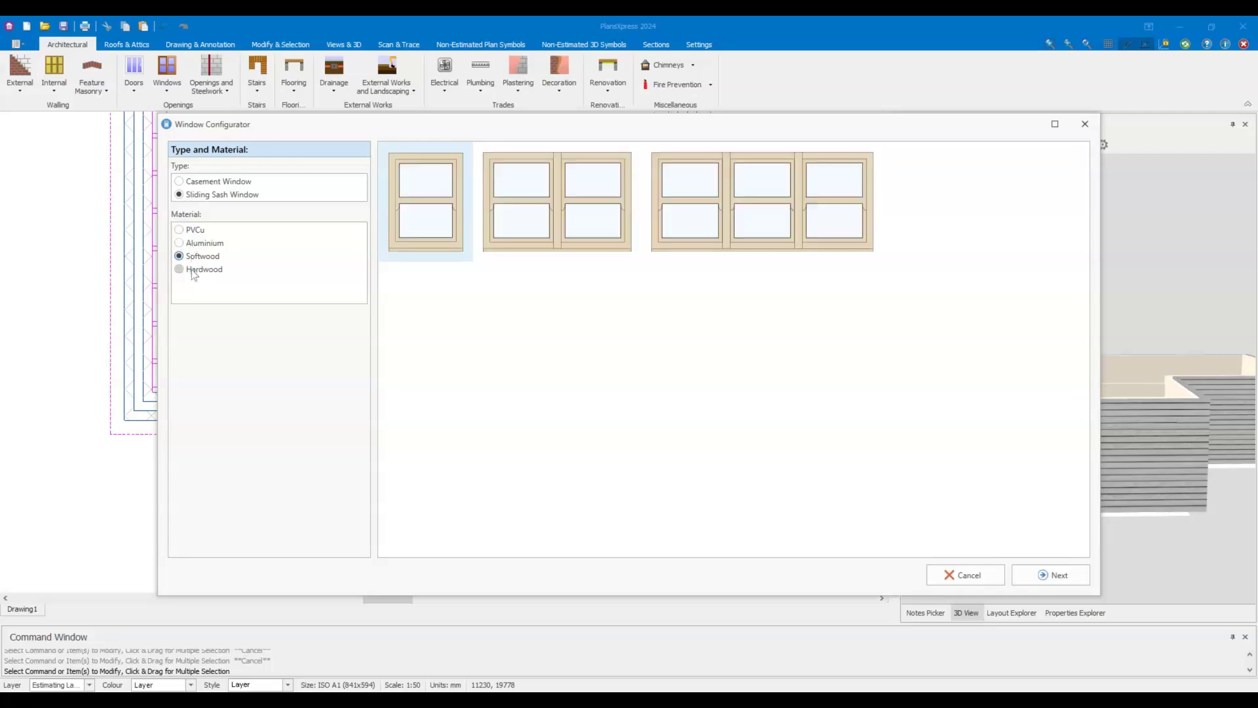
{"action": "left_click", "coordinate": [194, 273]}
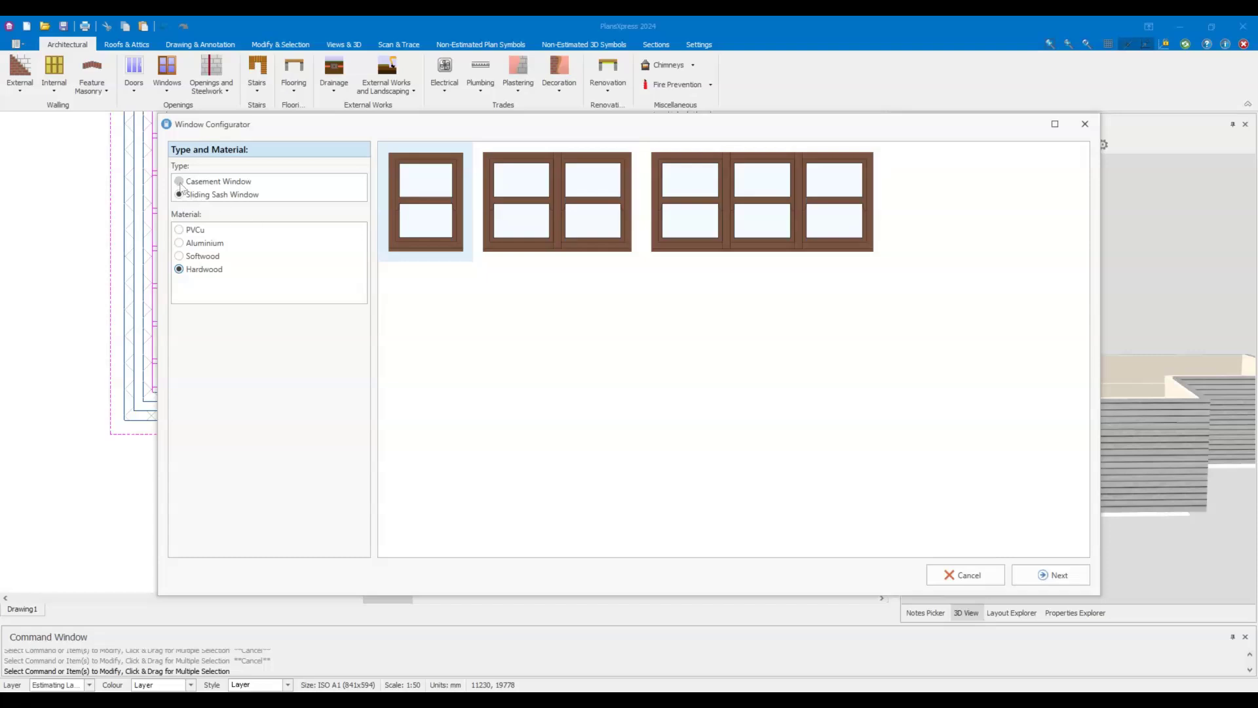
Set the window type to casement and the material to aluminium, previewing aluminium clad PVCu on the way.
{"action": "left_click", "coordinate": [215, 184]}
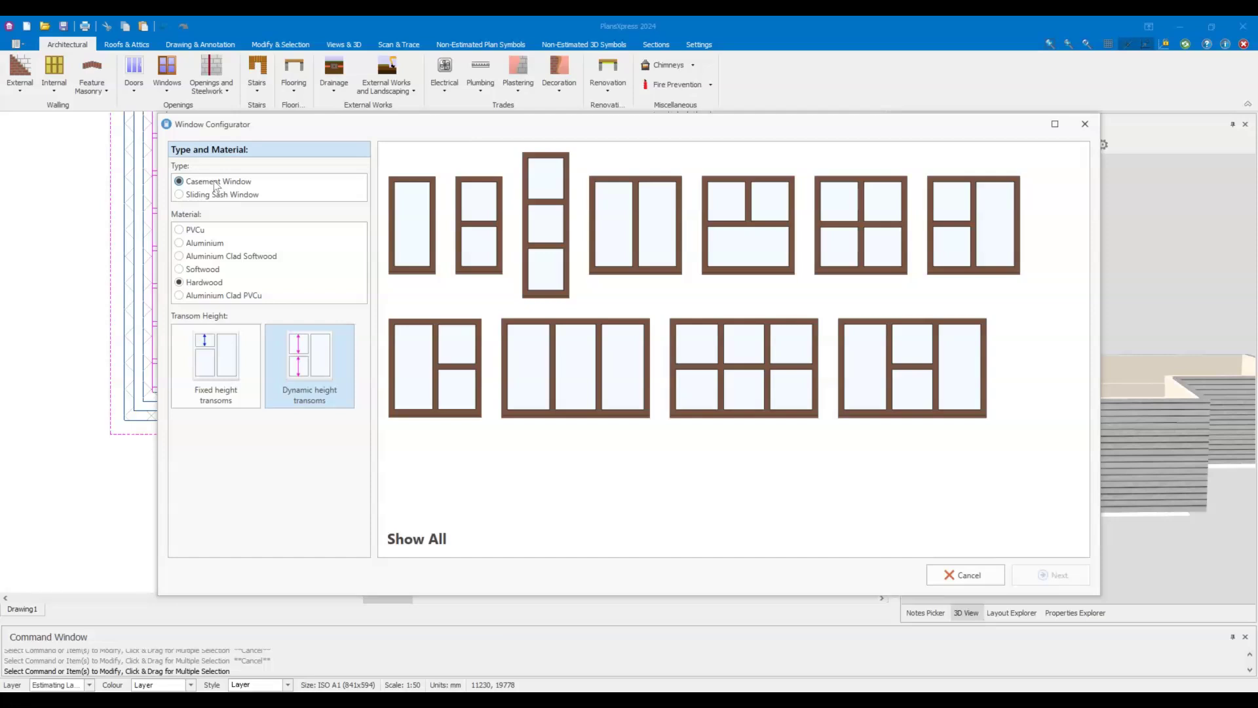
{"action": "left_click", "coordinate": [188, 298]}
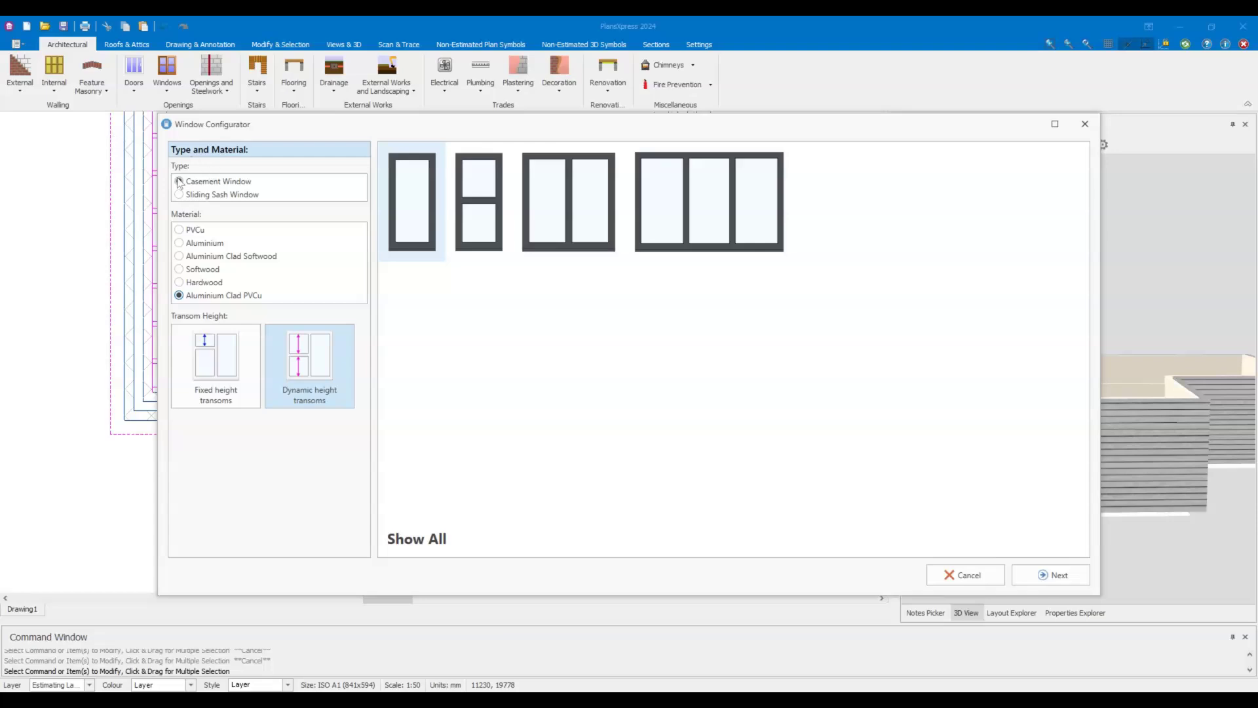
{"action": "left_click", "coordinate": [208, 247]}
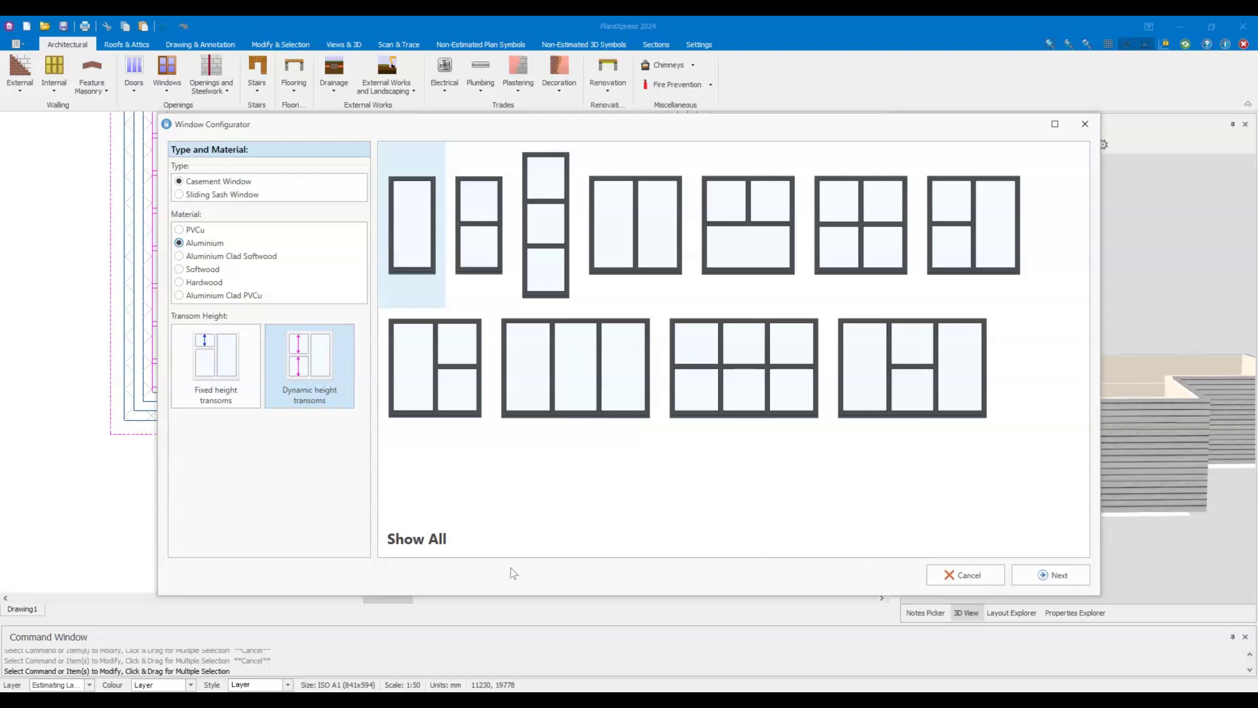
Show all aluminium casement layouts, choose the one with two full-height panes side by side, and proceed to its opening styles.
{"action": "left_click", "coordinate": [410, 548]}
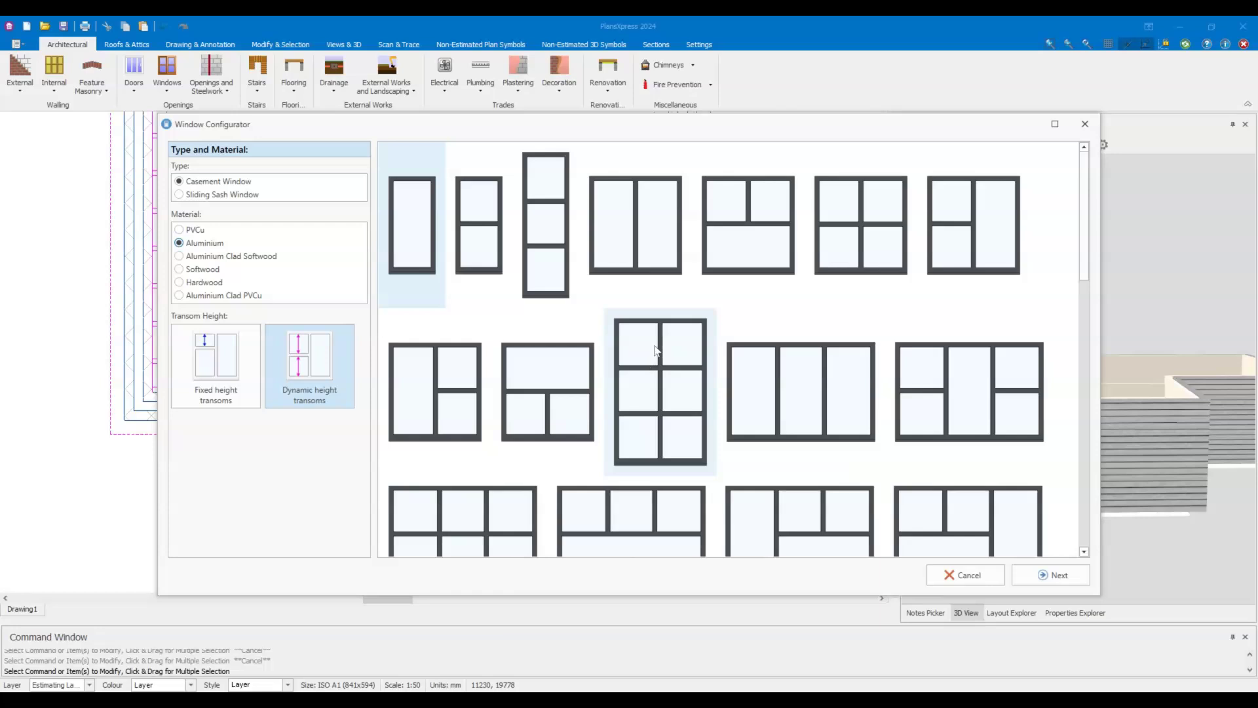
{"action": "scroll", "coordinate": [659, 337], "scroll_direction": "down", "scroll_amount": 3}
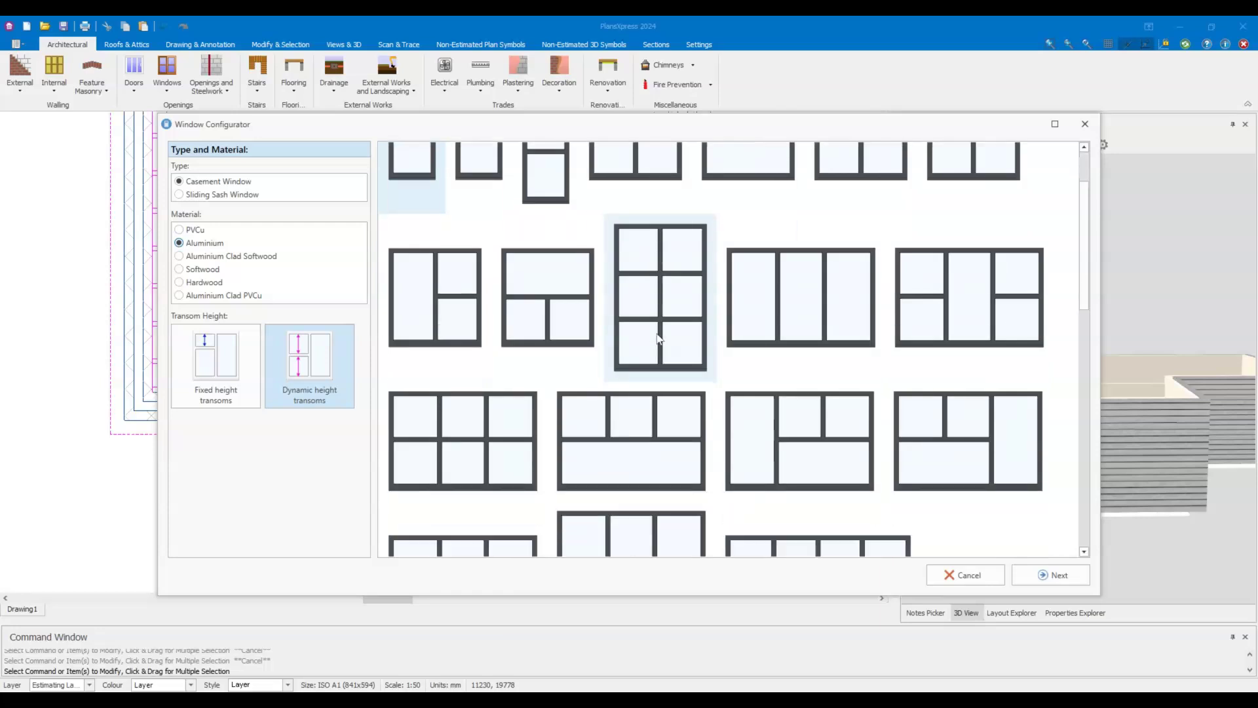
{"action": "scroll", "coordinate": [659, 337], "scroll_direction": "down", "scroll_amount": 5}
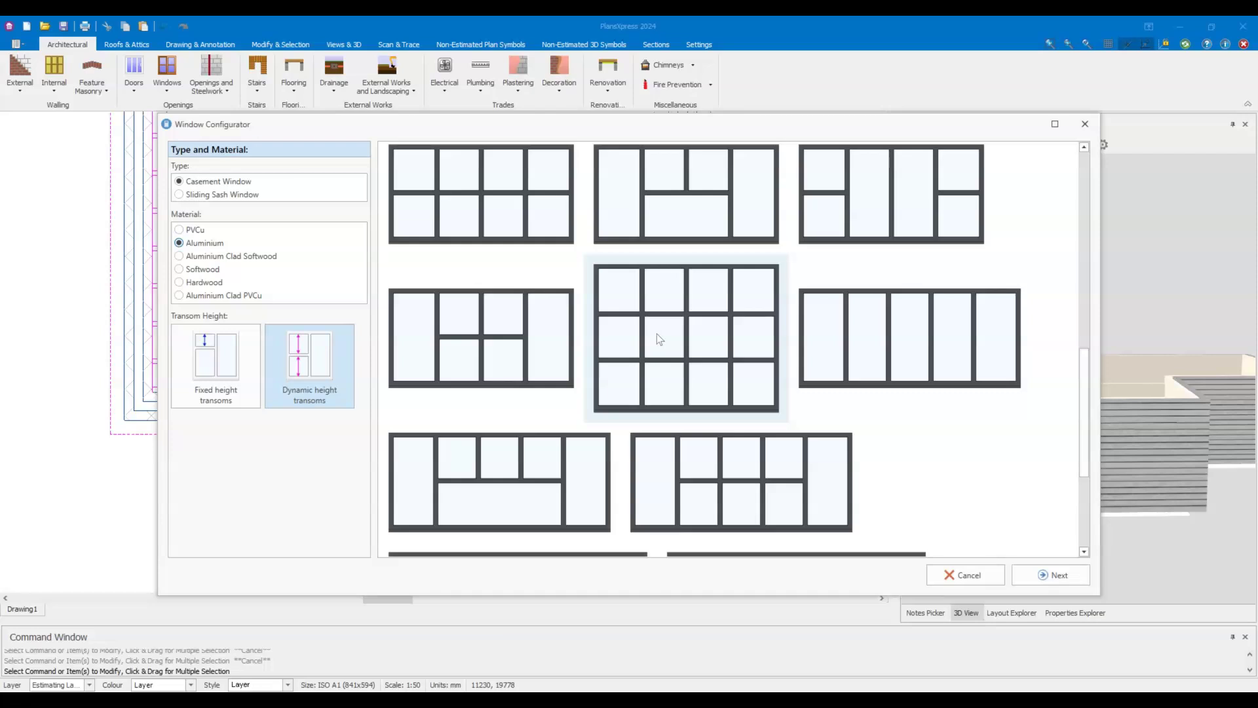
{"action": "scroll", "coordinate": [658, 338], "scroll_direction": "down", "scroll_amount": 3}
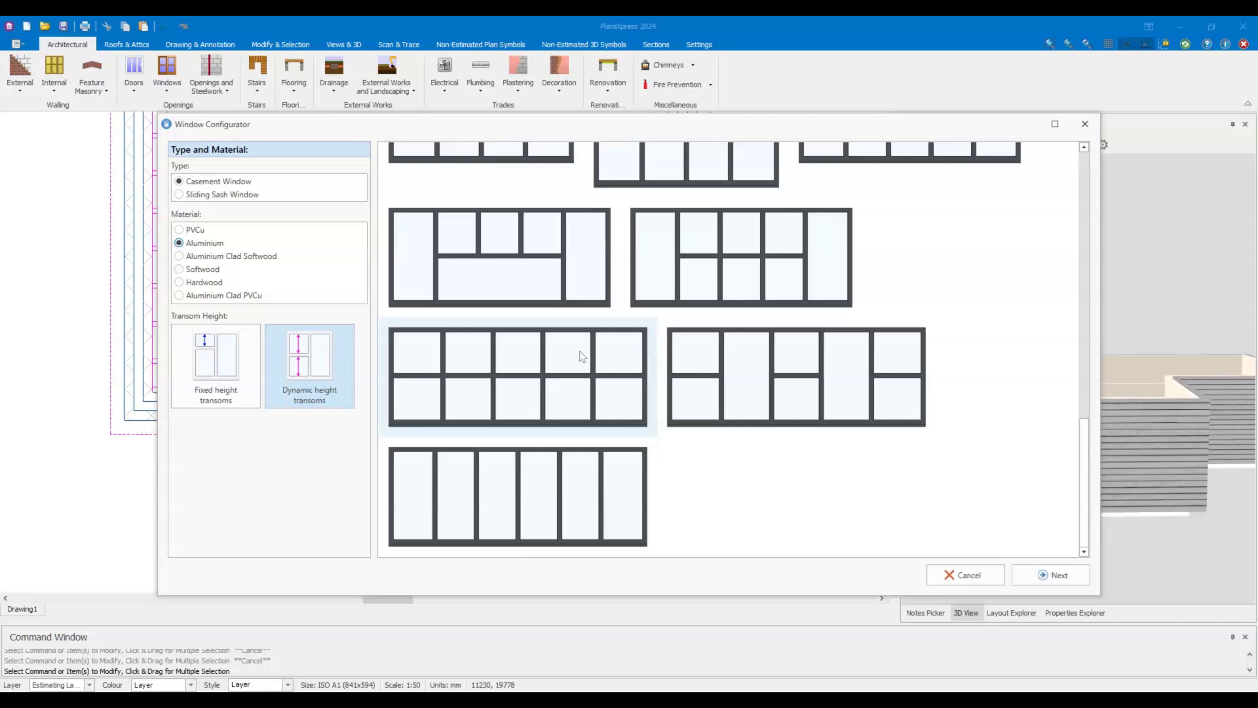
{"action": "scroll", "coordinate": [577, 357], "scroll_direction": "up", "scroll_amount": 3}
{"action": "scroll", "coordinate": [576, 357], "scroll_direction": "up", "scroll_amount": 5}
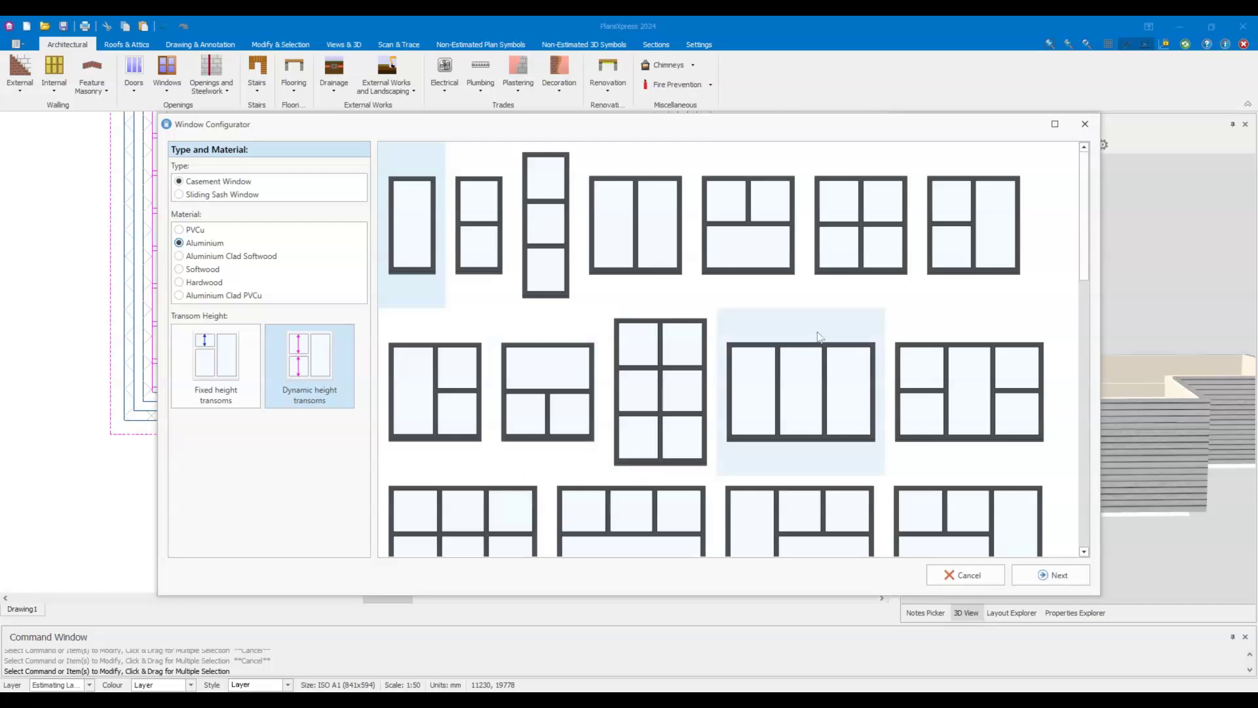
{"action": "left_click", "coordinate": [622, 207]}
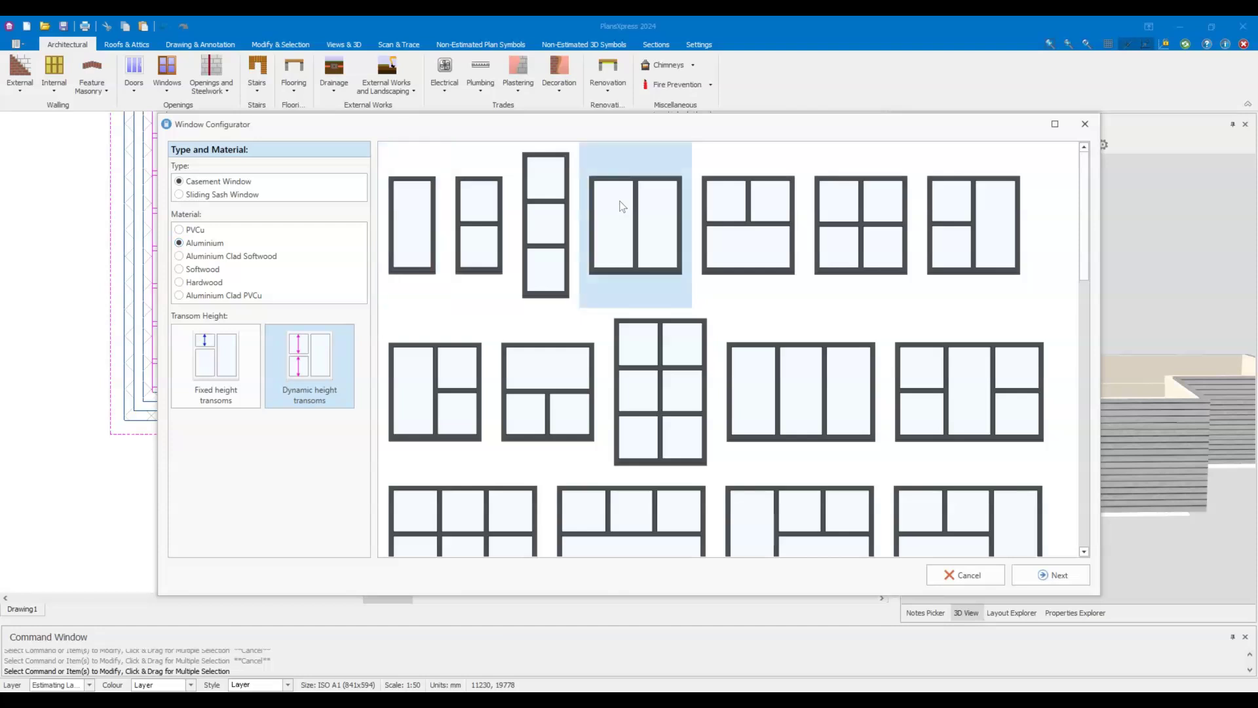
{"action": "left_click", "coordinate": [1068, 575]}
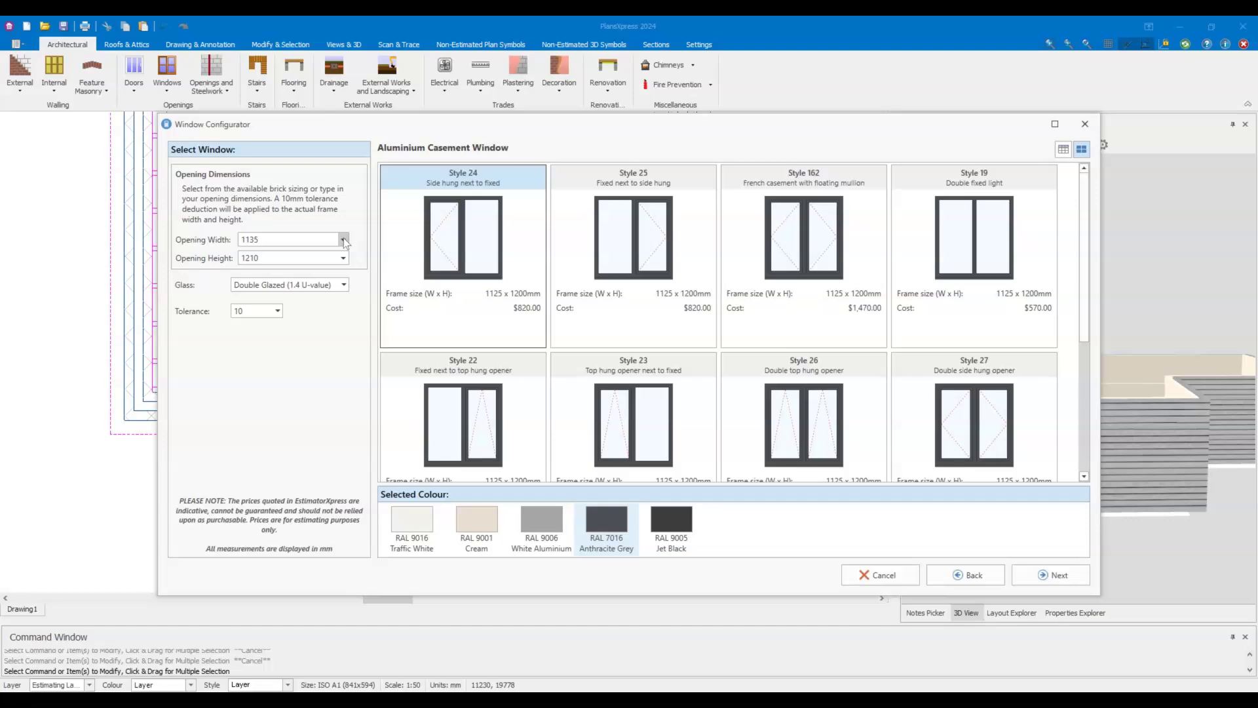
Try an opening width of 1200 mm and return it to the 5-brick width of 1135 mm.
{"action": "double_click", "coordinate": [278, 239]}
{"action": "type", "text": "1200"}
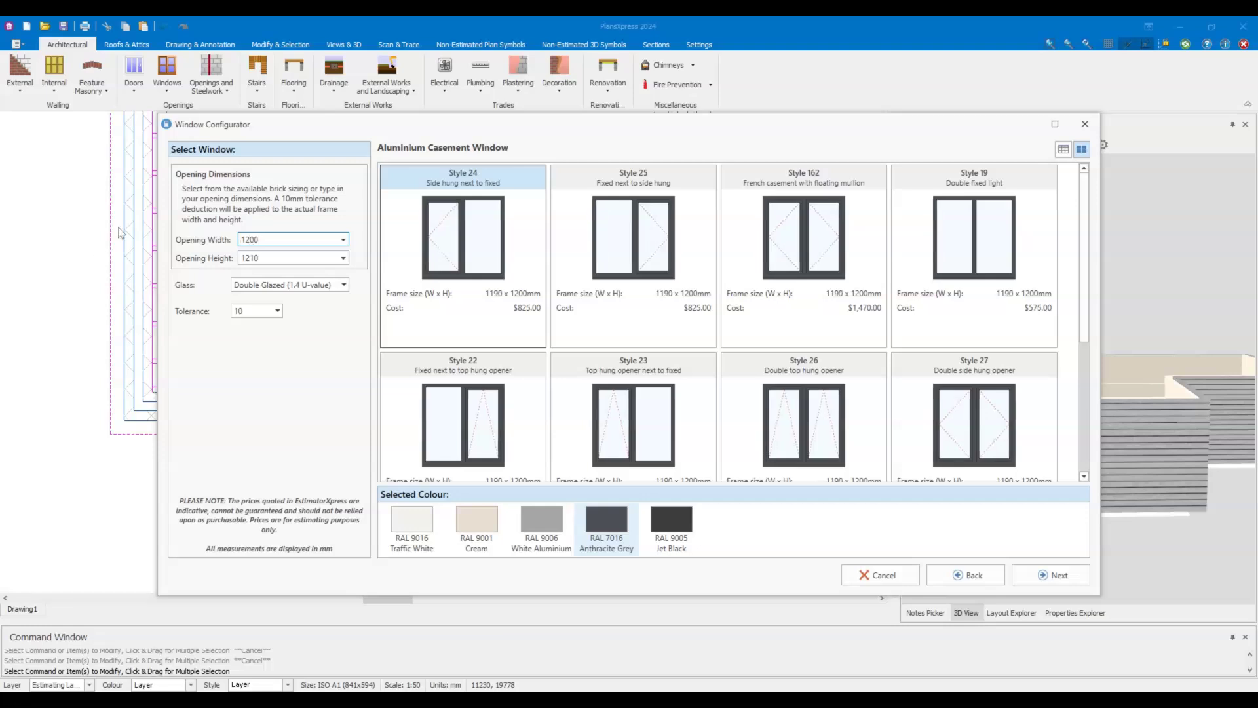
{"action": "left_click", "coordinate": [343, 240]}
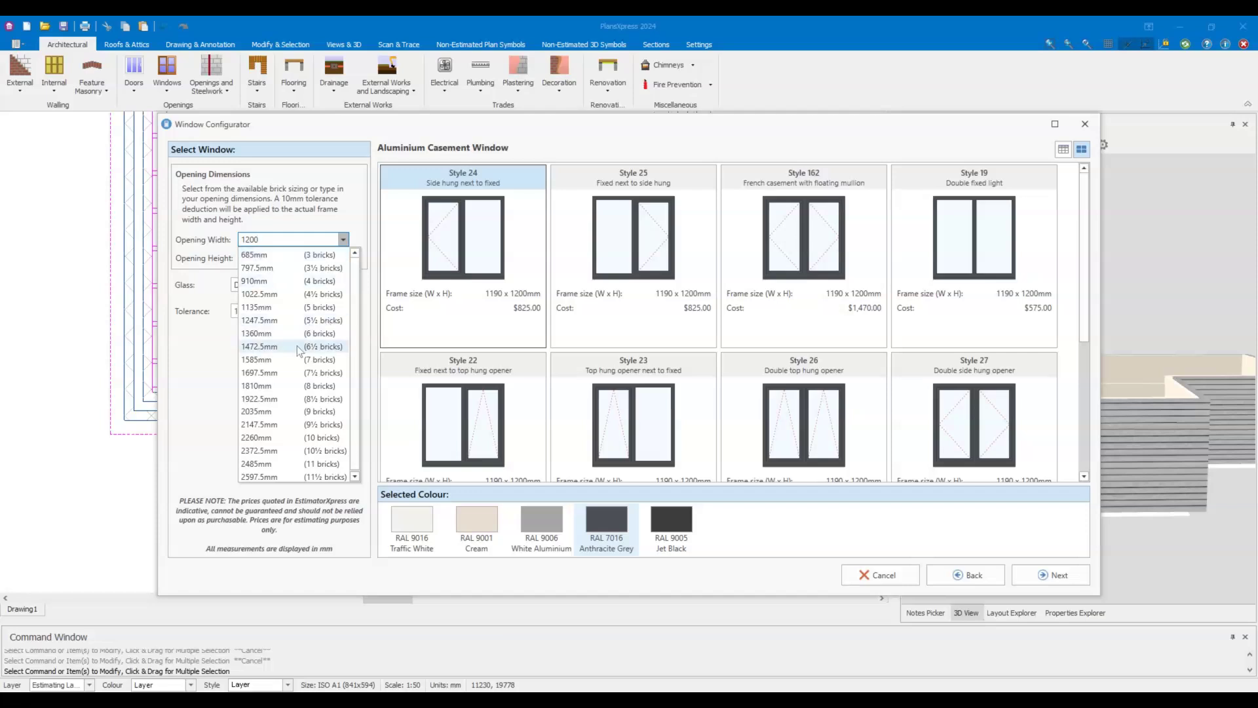
{"action": "left_click", "coordinate": [326, 308]}
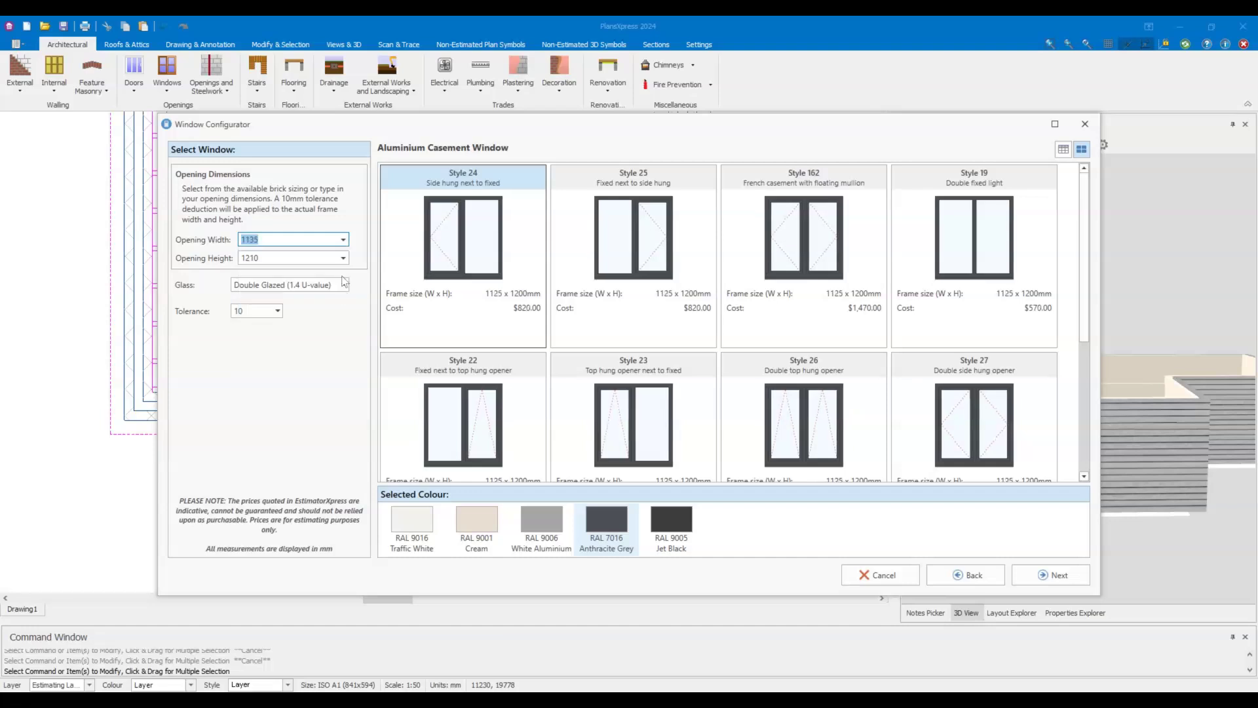
Set the opening height to 1285 mm (17 bricks) and keep the glass as Double Glazed (1.4 U-value).
{"action": "left_click", "coordinate": [338, 259]}
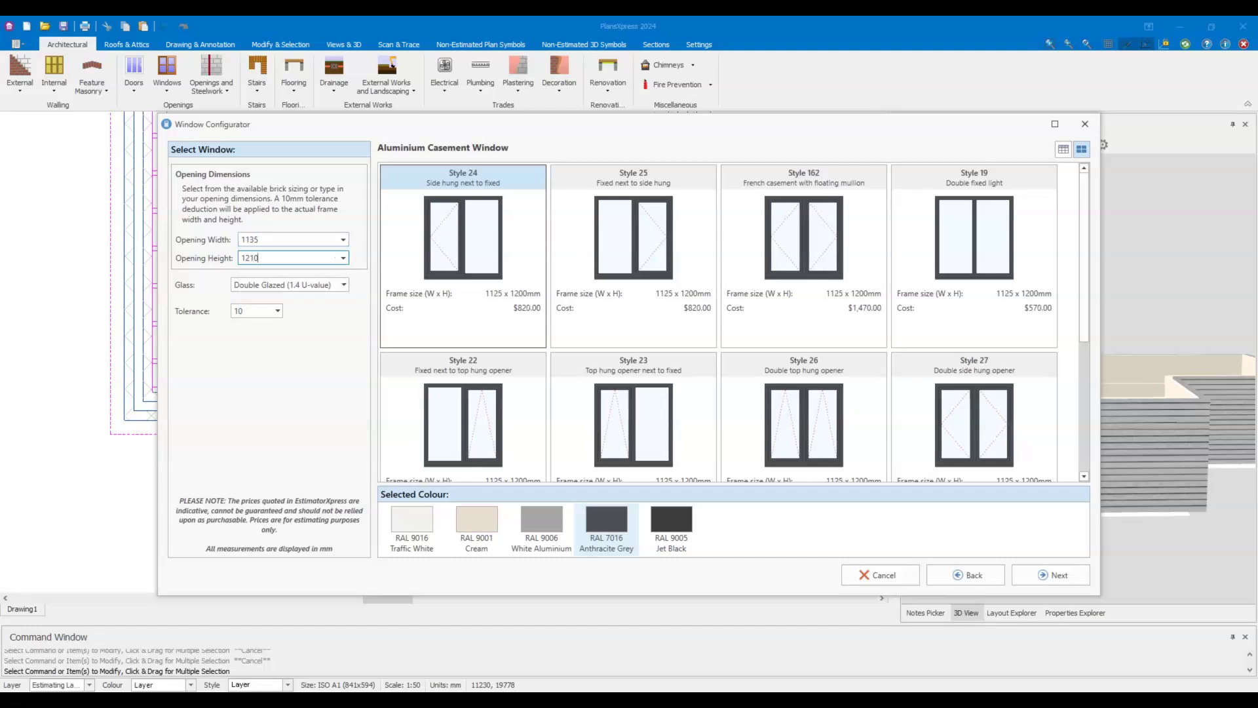
{"action": "left_click", "coordinate": [342, 258]}
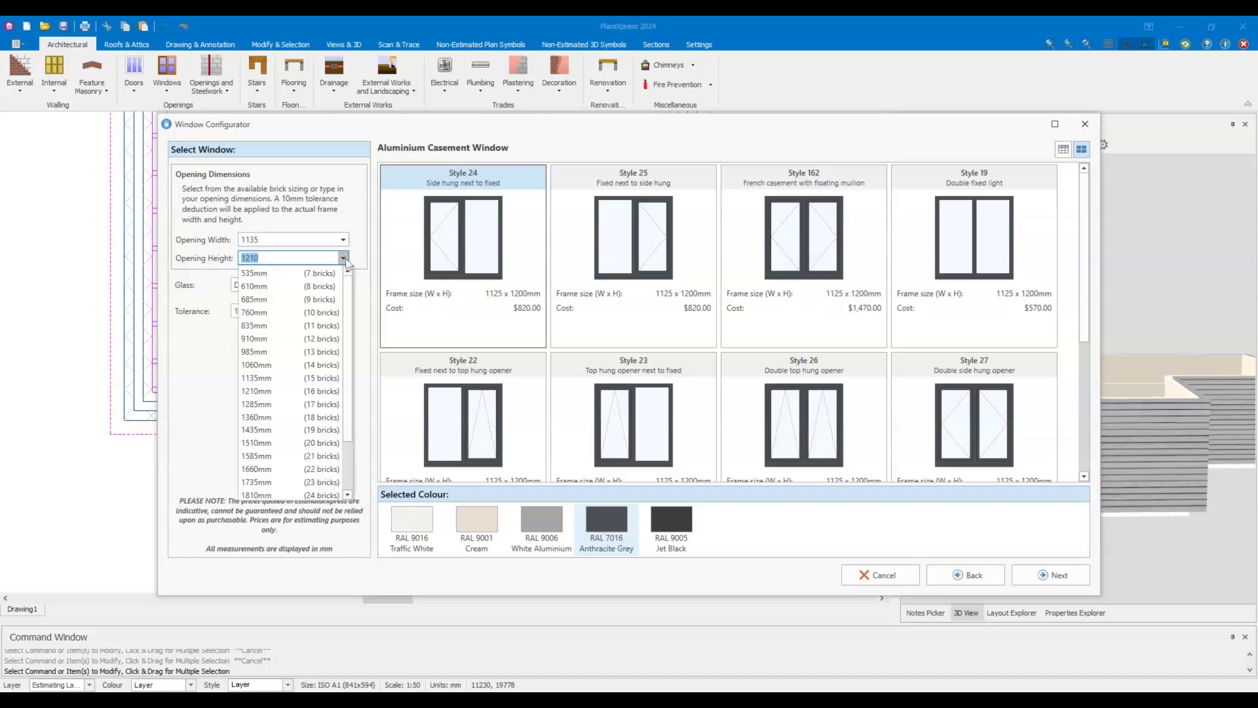
{"action": "left_click", "coordinate": [282, 404]}
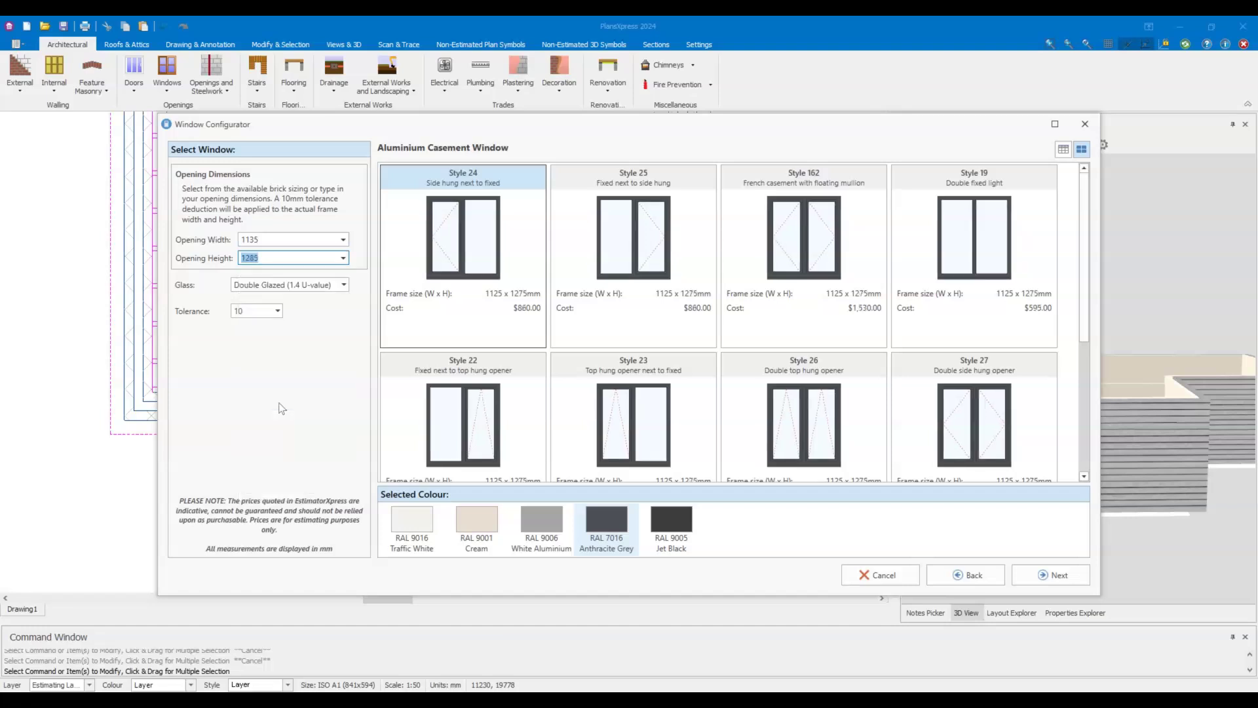
{"action": "left_click", "coordinate": [344, 285]}
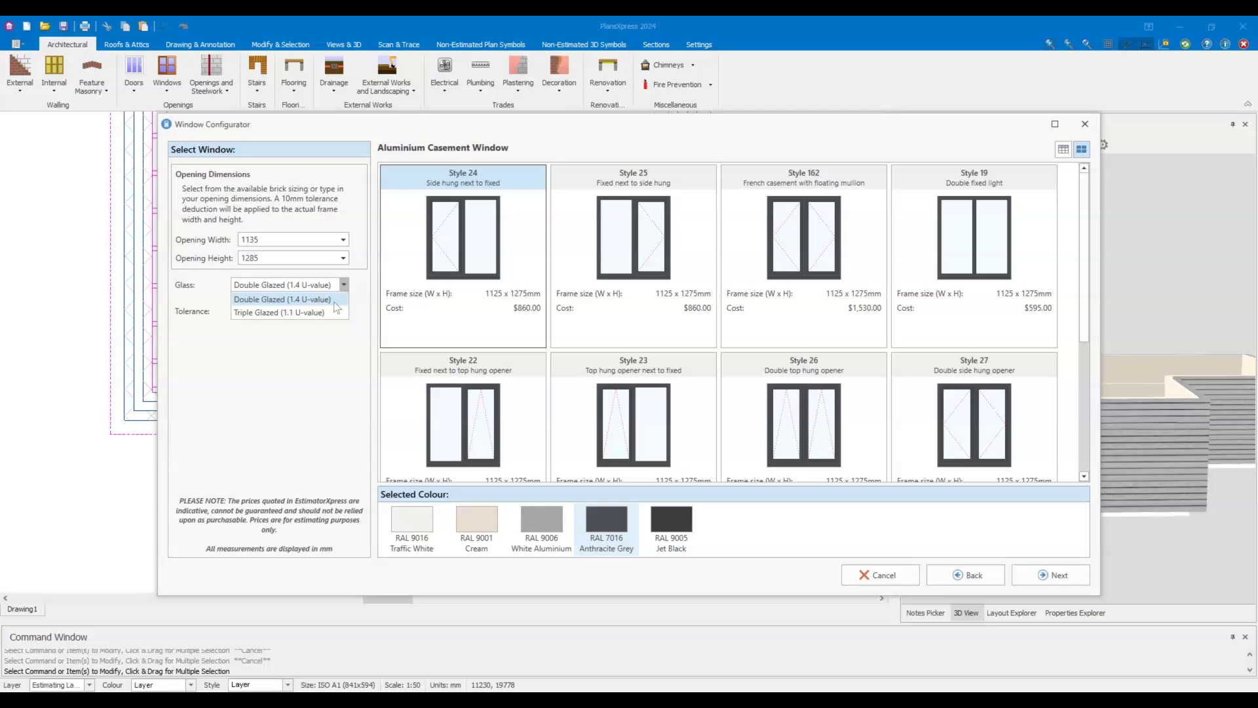
{"action": "left_click", "coordinate": [294, 394]}
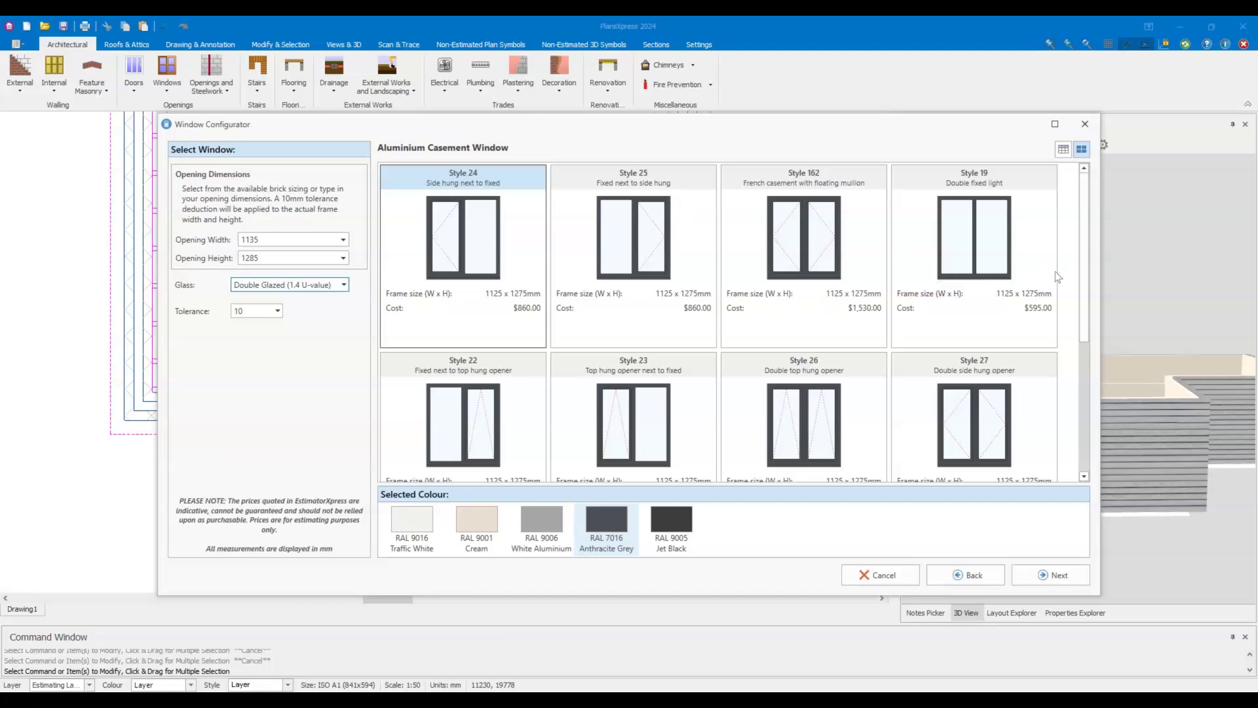
Choose Style 137, the double side hung opener with horizontal bars, in RAL 9005 Jet Black, previewing the other frame colours on the way.
{"action": "left_click_drag", "start_coordinate": [1087, 293], "coordinate": [1101, 442]}
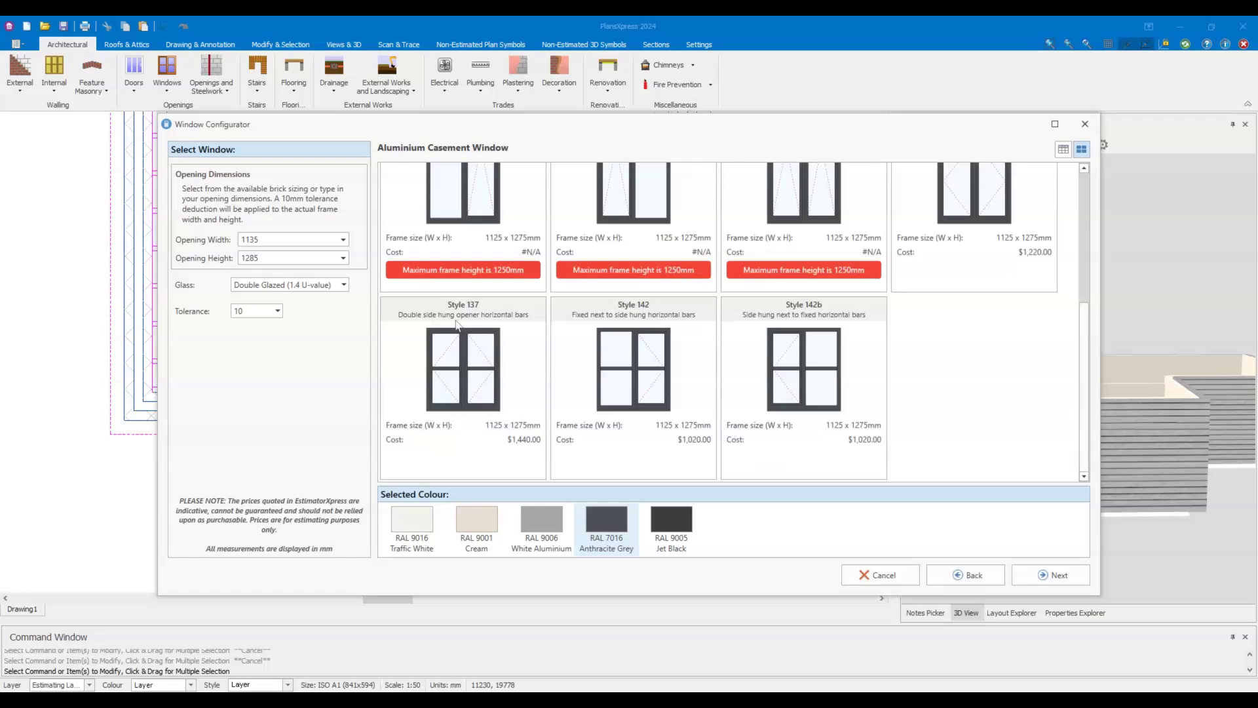
{"action": "left_click", "coordinate": [457, 381]}
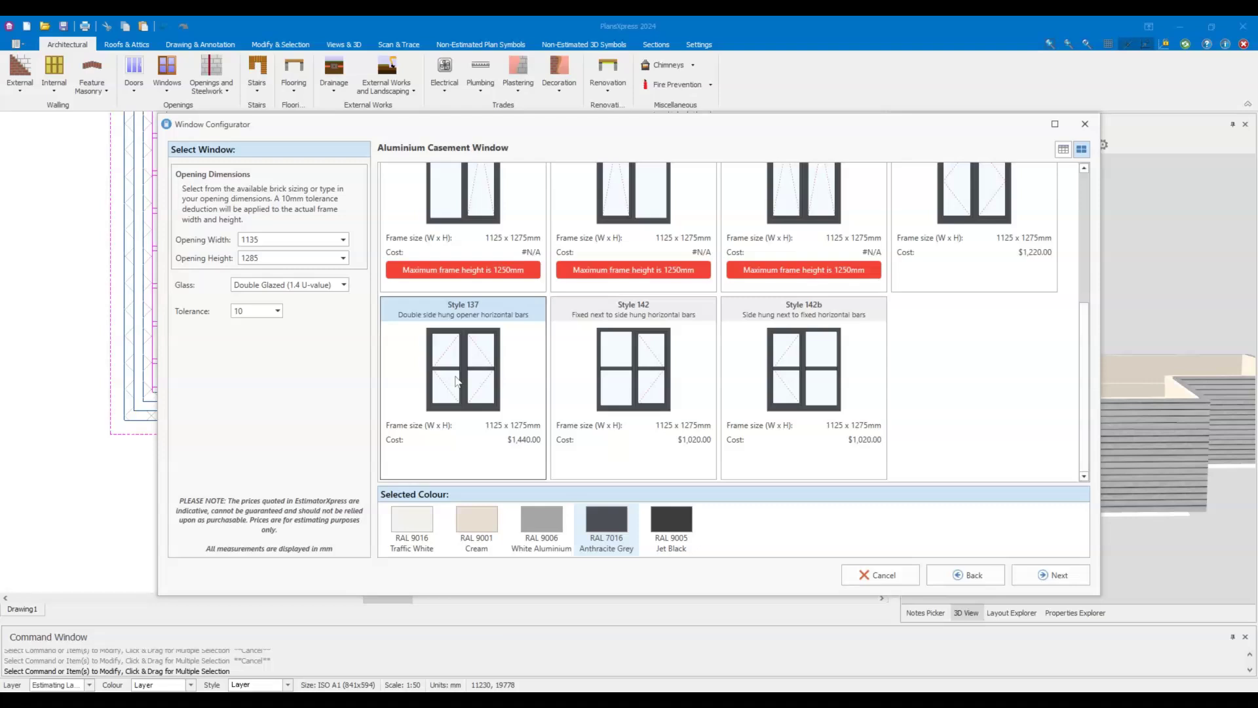
{"action": "left_click", "coordinate": [416, 518]}
{"action": "left_click", "coordinate": [489, 526]}
{"action": "left_click", "coordinate": [544, 520]}
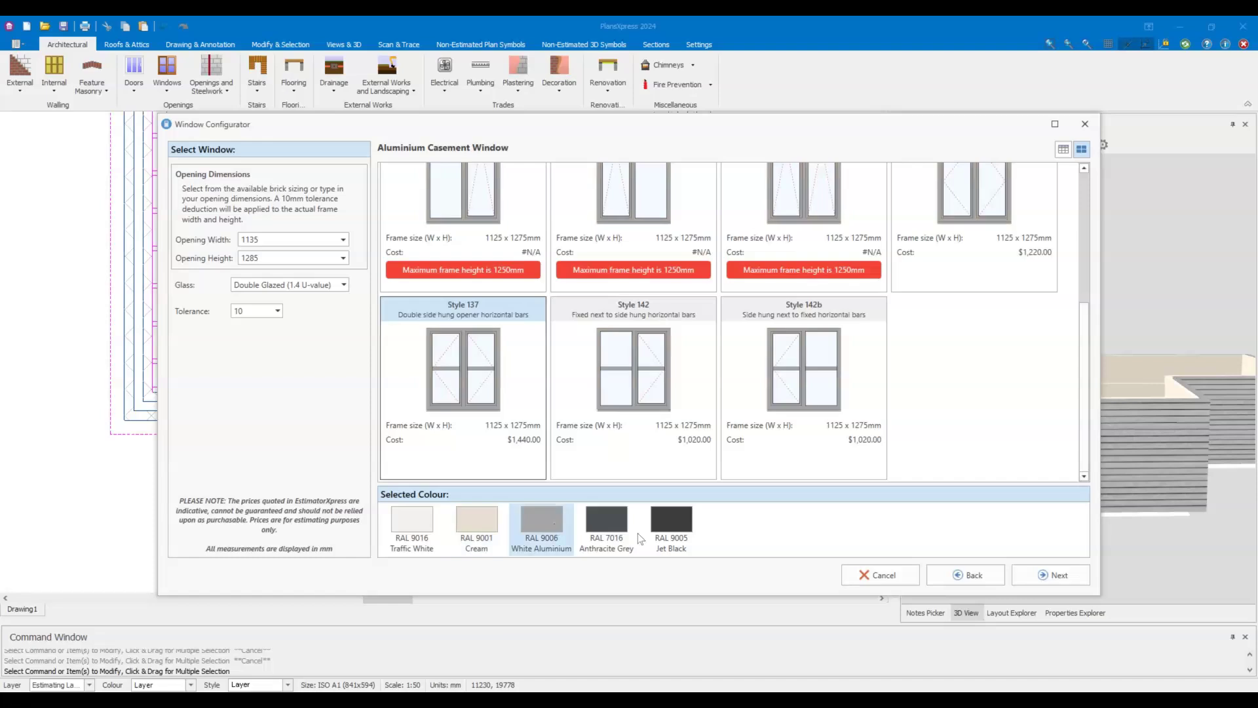
{"action": "left_click", "coordinate": [606, 521]}
{"action": "left_click", "coordinate": [665, 529]}
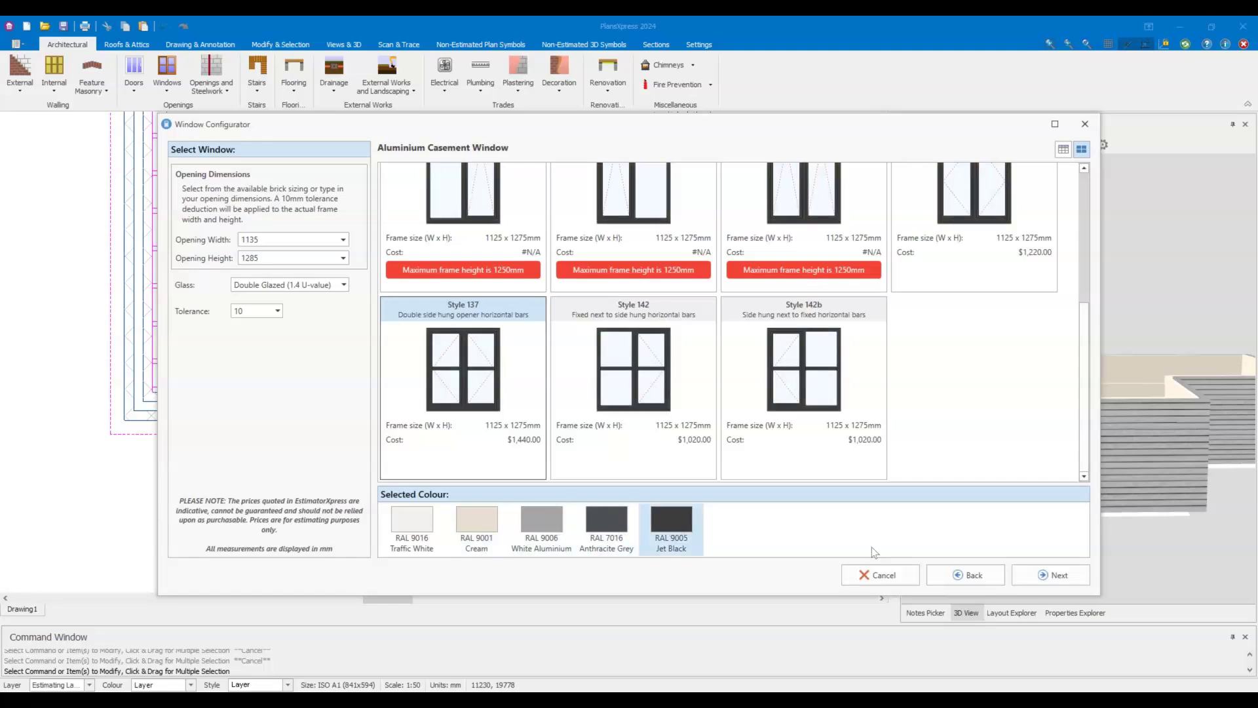
{"action": "left_click", "coordinate": [1043, 576]}
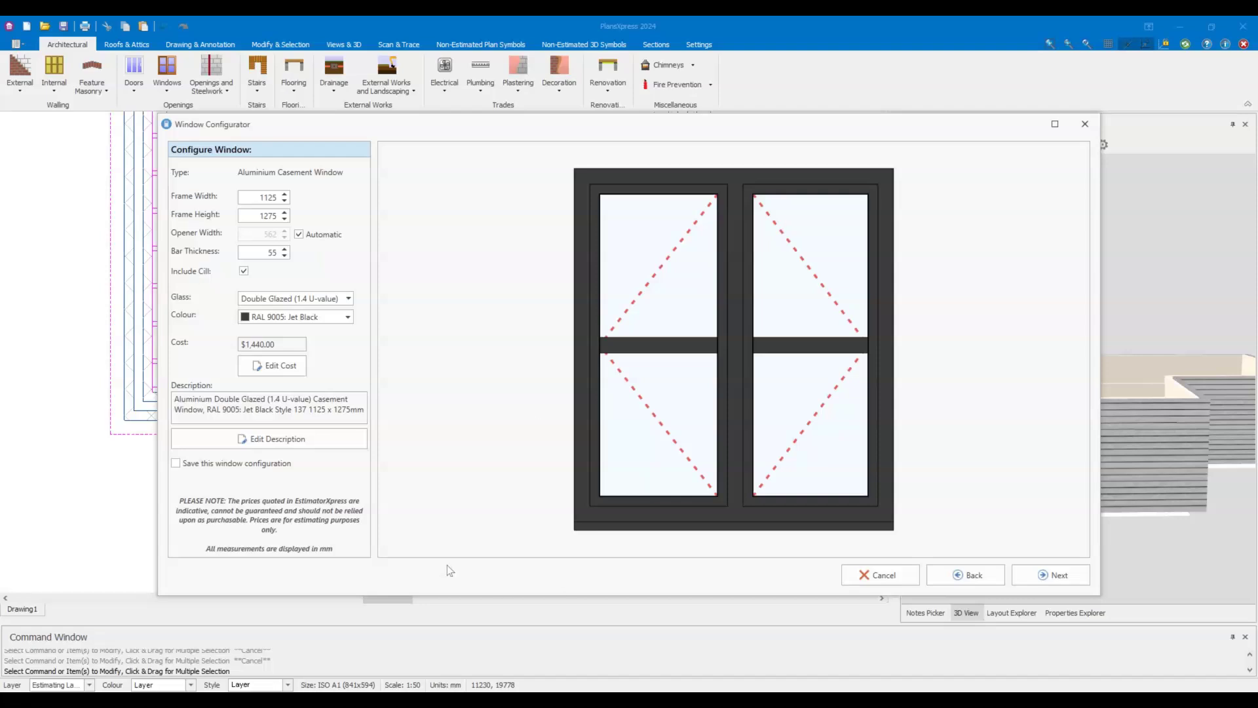
Override the window's cost with $1,500.00 and proceed to the opening support options.
{"action": "left_click", "coordinate": [256, 366]}
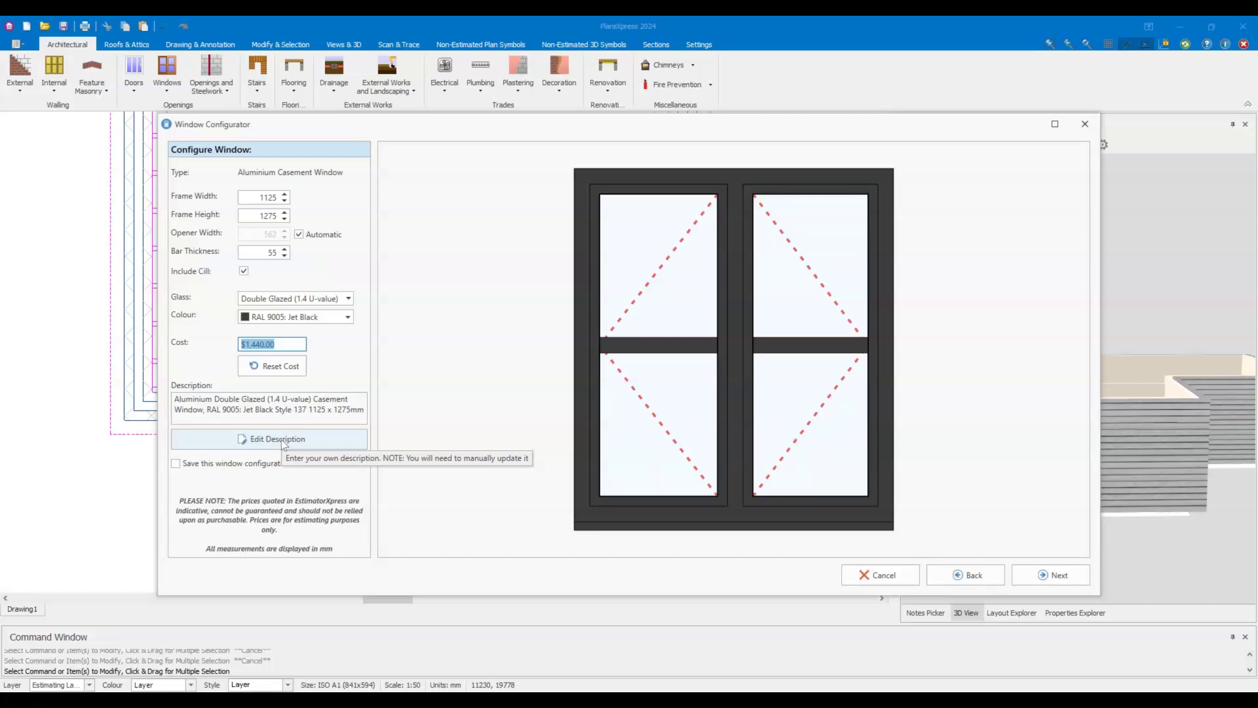
{"action": "type", "text": "1500"}
{"action": "left_click", "coordinate": [330, 360]}
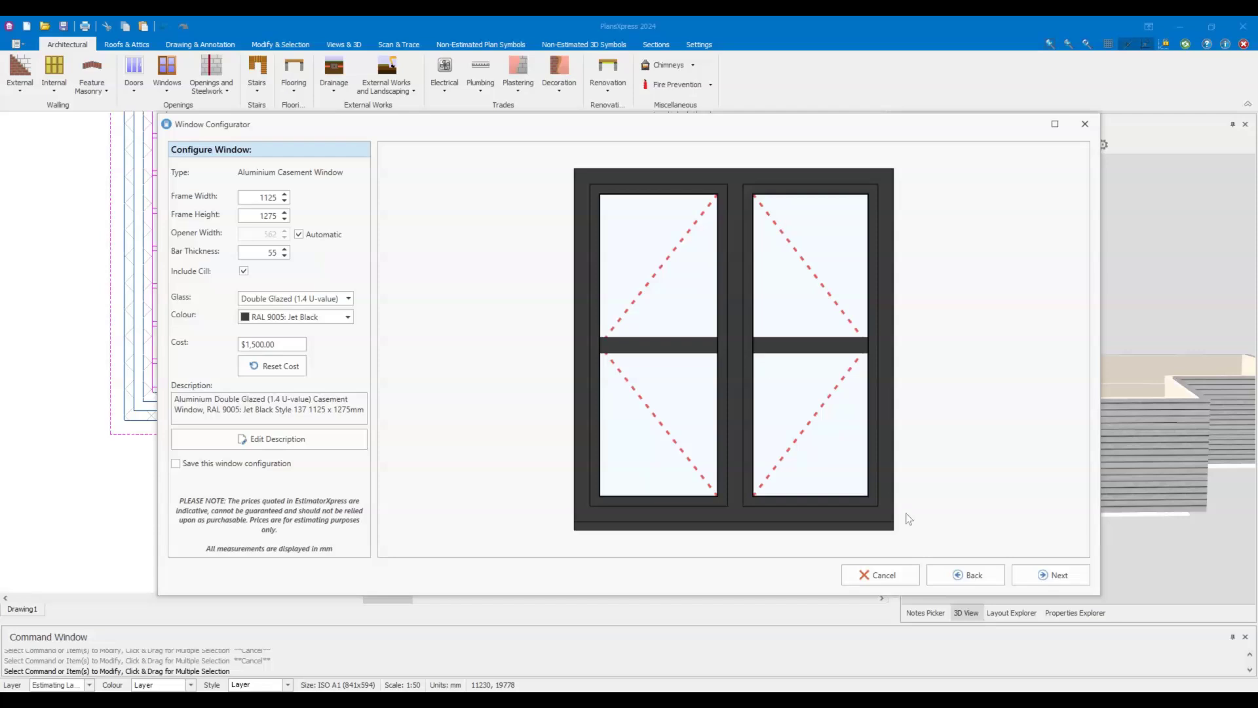
{"action": "left_click", "coordinate": [1068, 578]}
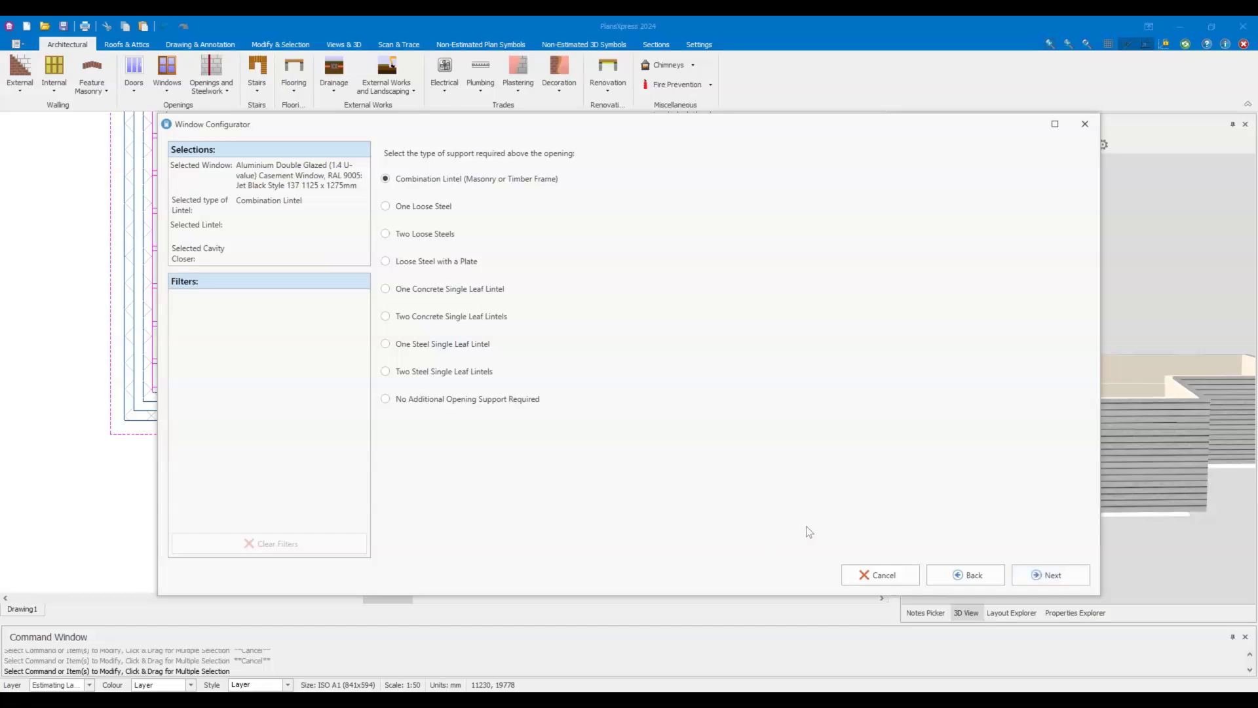
Support the opening with a combination lintel, Heavy Duty Cavity Wall Lintel 110 -125 mm cavity 1500 mm, and select Cavity Closer 125mm x 2.5m.
{"action": "left_click", "coordinate": [1056, 576]}
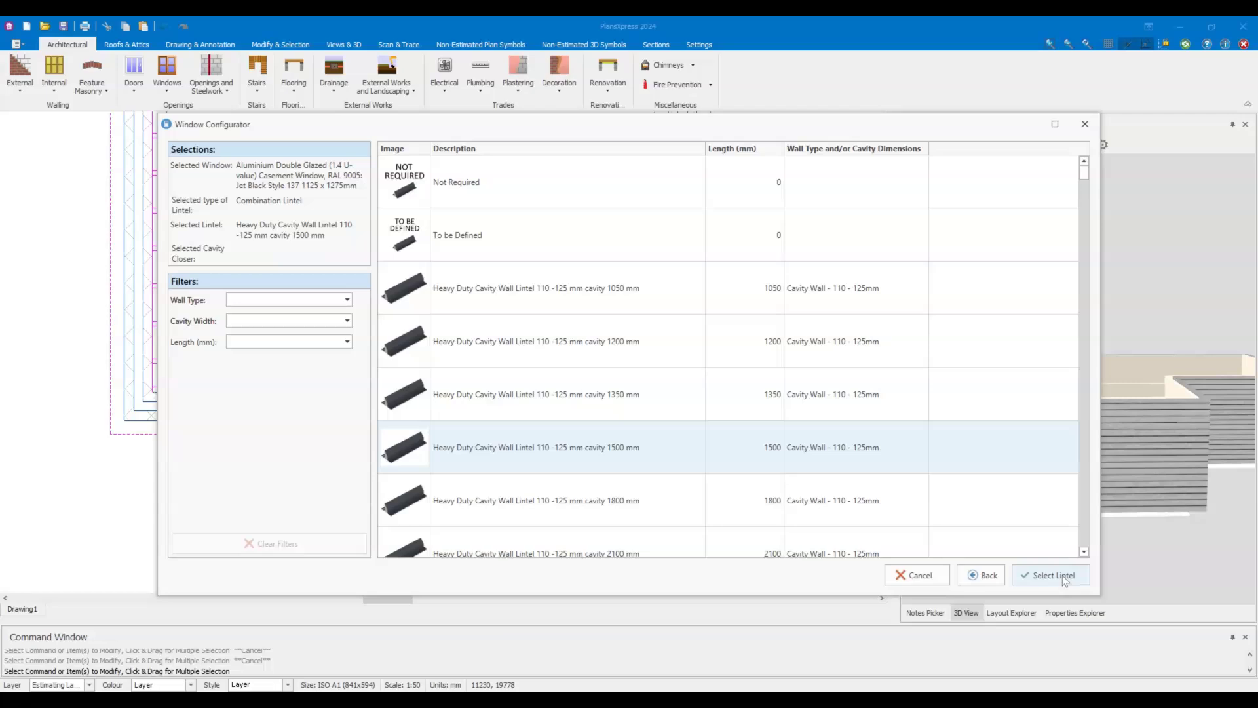
{"action": "left_click", "coordinate": [241, 300]}
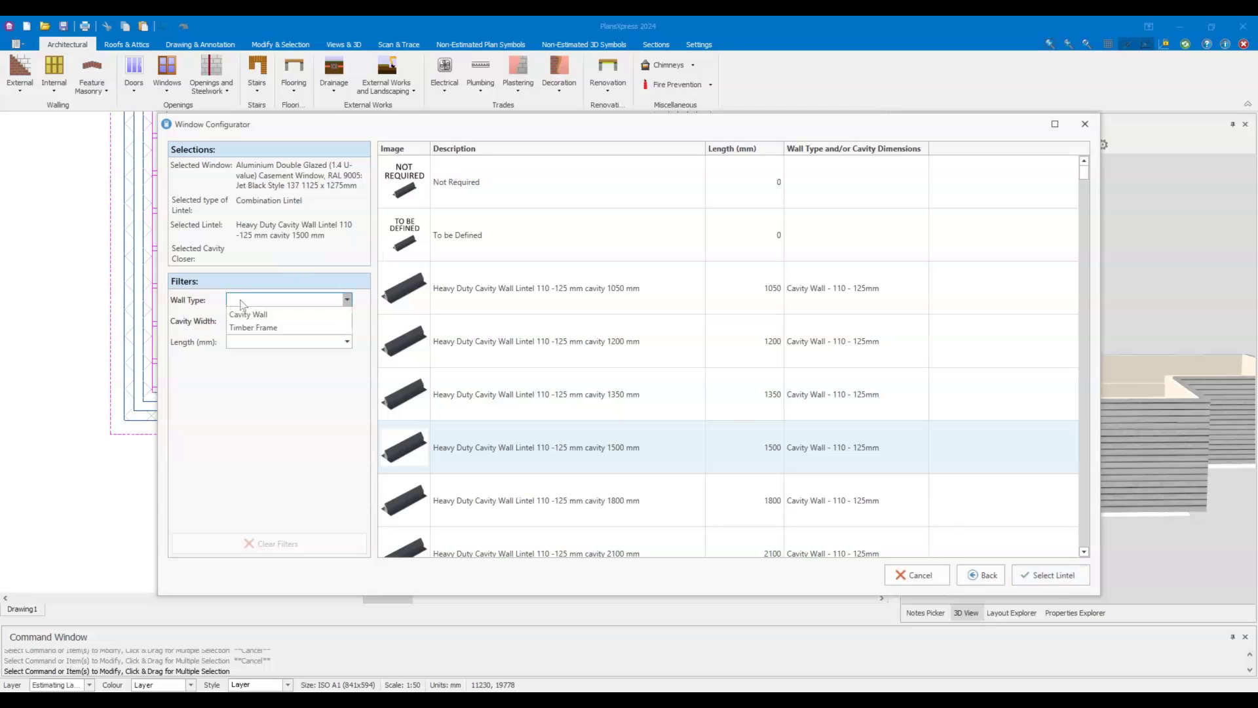
{"action": "left_click", "coordinate": [291, 299]}
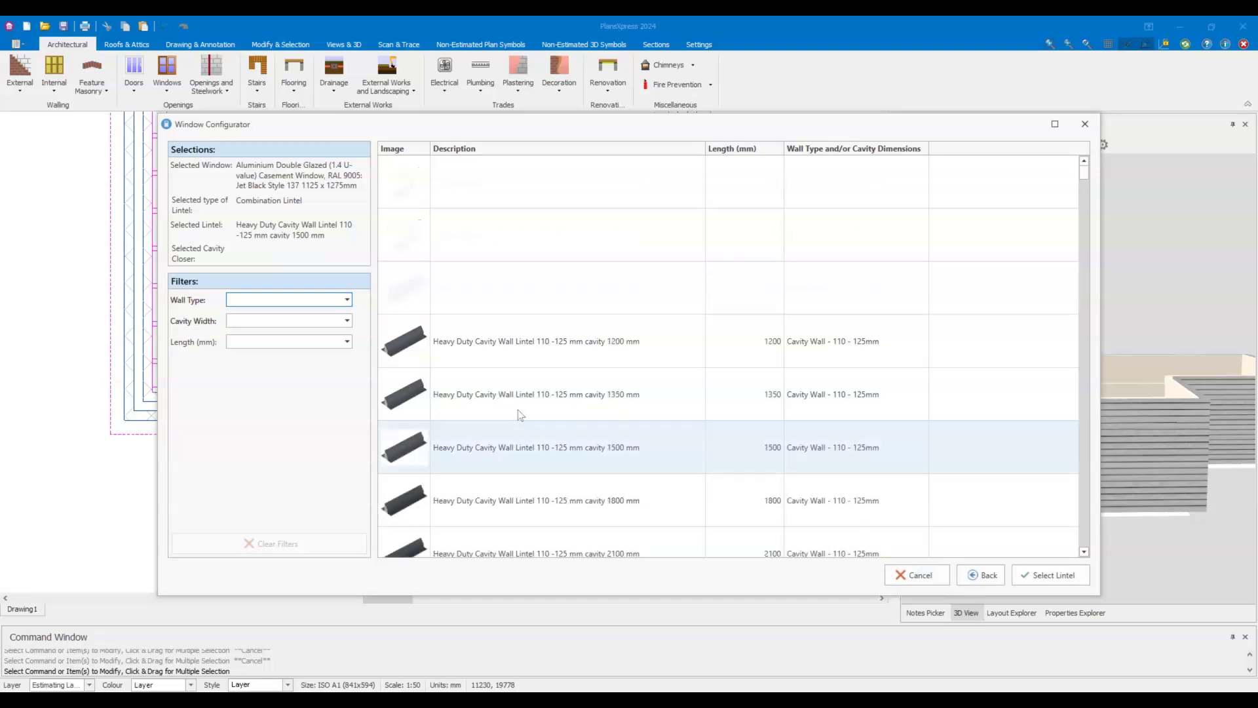
{"action": "left_click", "coordinate": [1051, 577]}
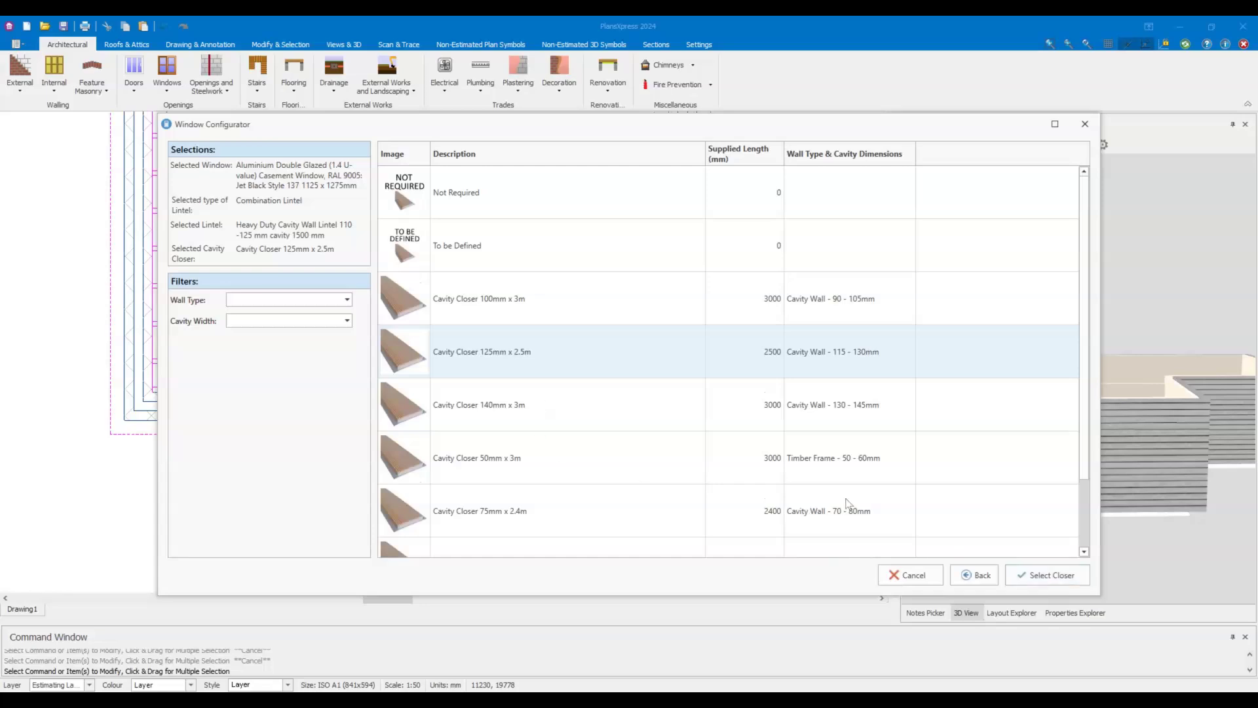
{"action": "left_click", "coordinate": [1057, 579]}
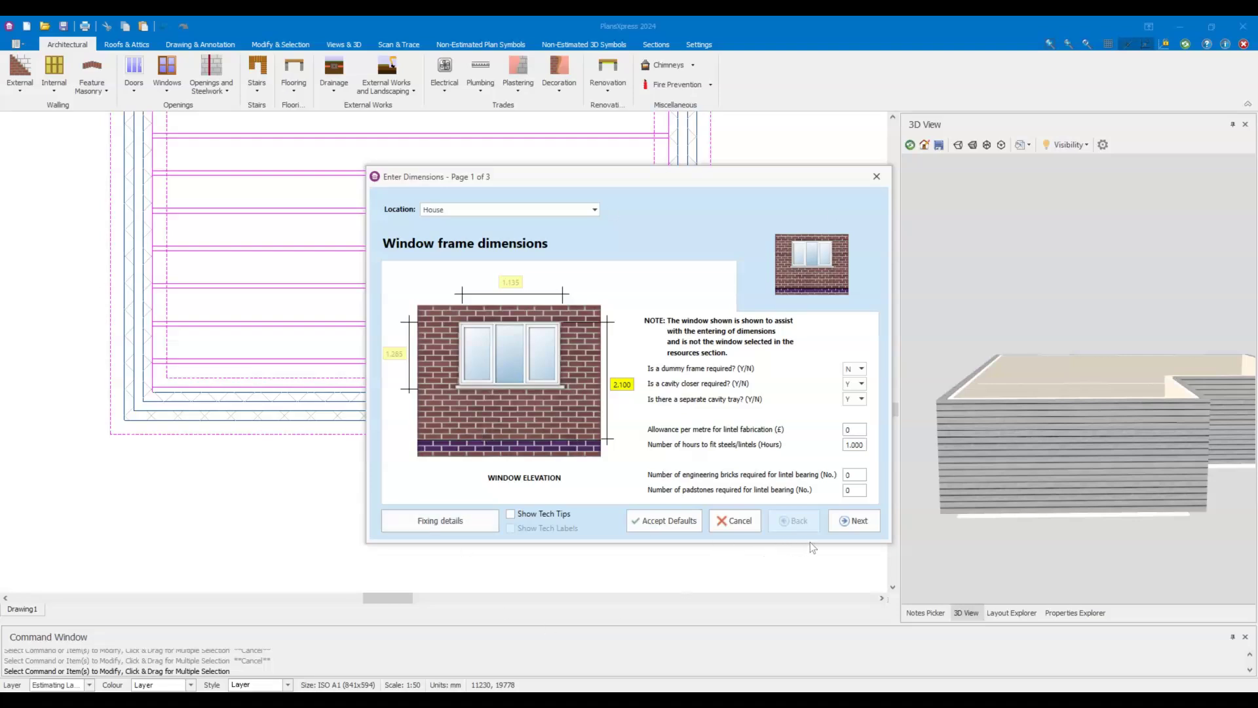
Review the frame dimensions, the plastering and cill details and the decoration specification, and accept the defaults.
{"action": "left_click", "coordinate": [865, 526]}
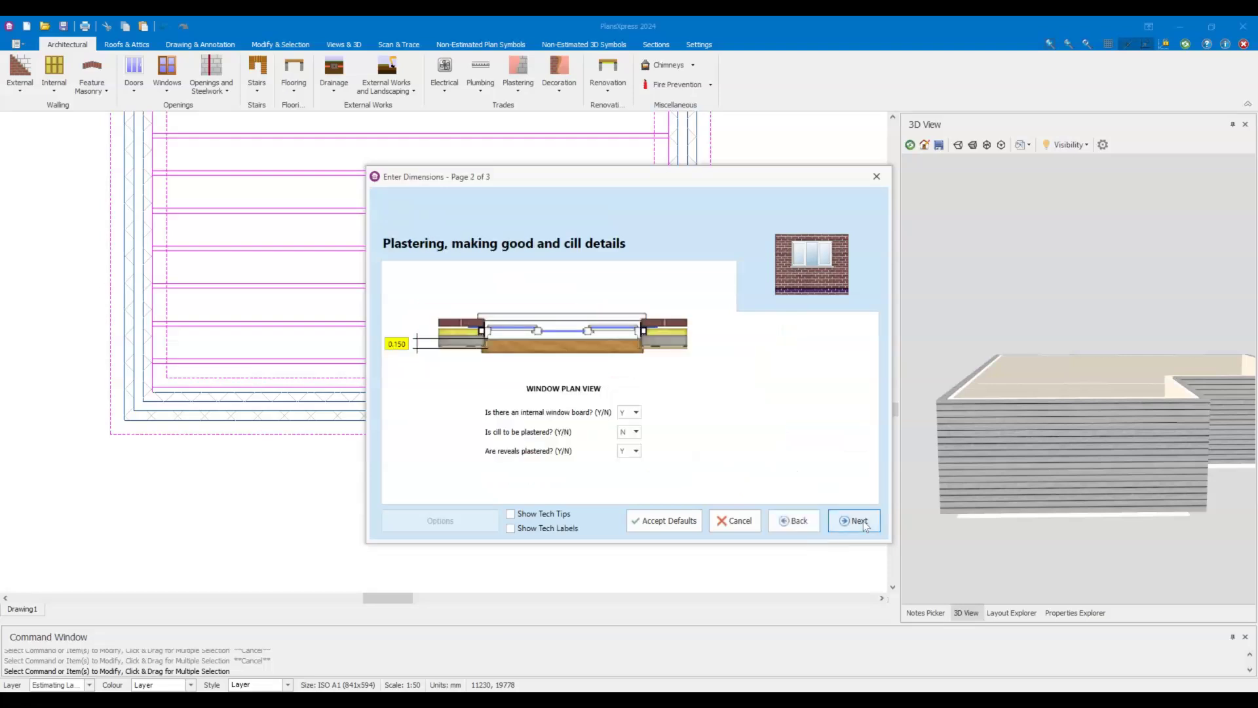
{"action": "left_click", "coordinate": [858, 521]}
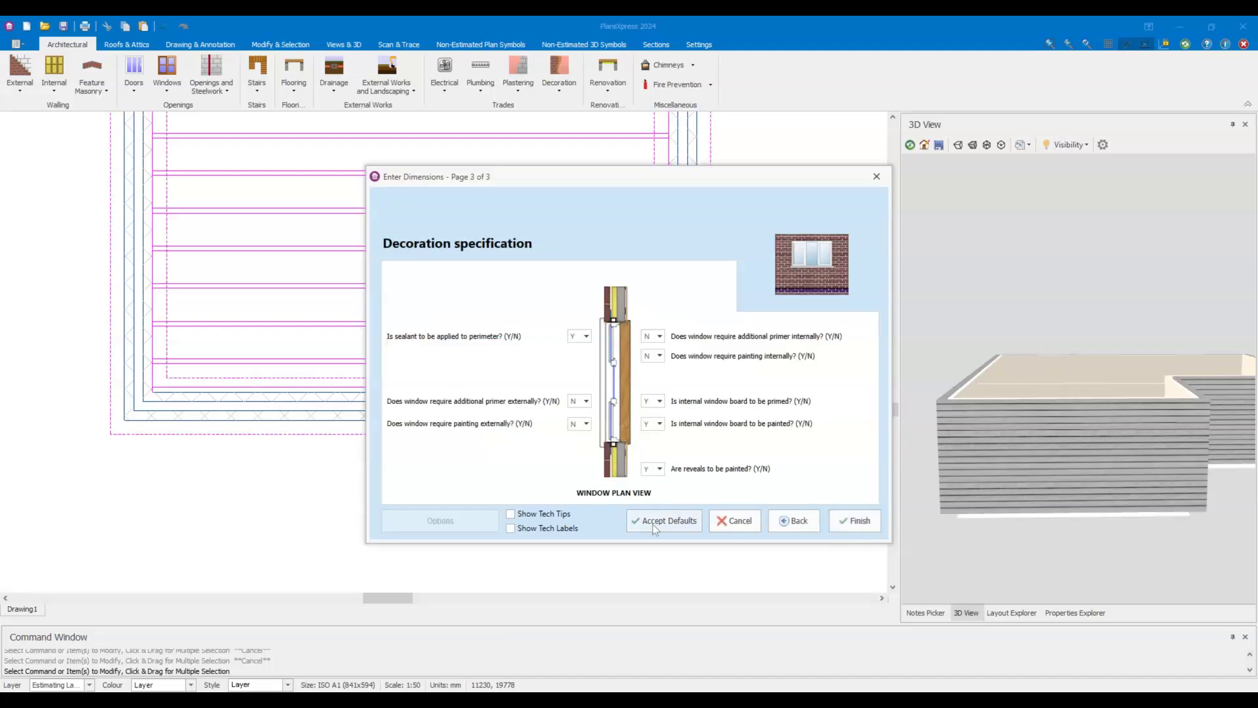
{"action": "left_click", "coordinate": [652, 524]}
Insert the window with centre justification in the recessed outer wall, about 2055 mm from the inner corner, and end the insertion.
{"action": "scroll", "coordinate": [440, 396], "scroll_direction": "down", "scroll_amount": 3}
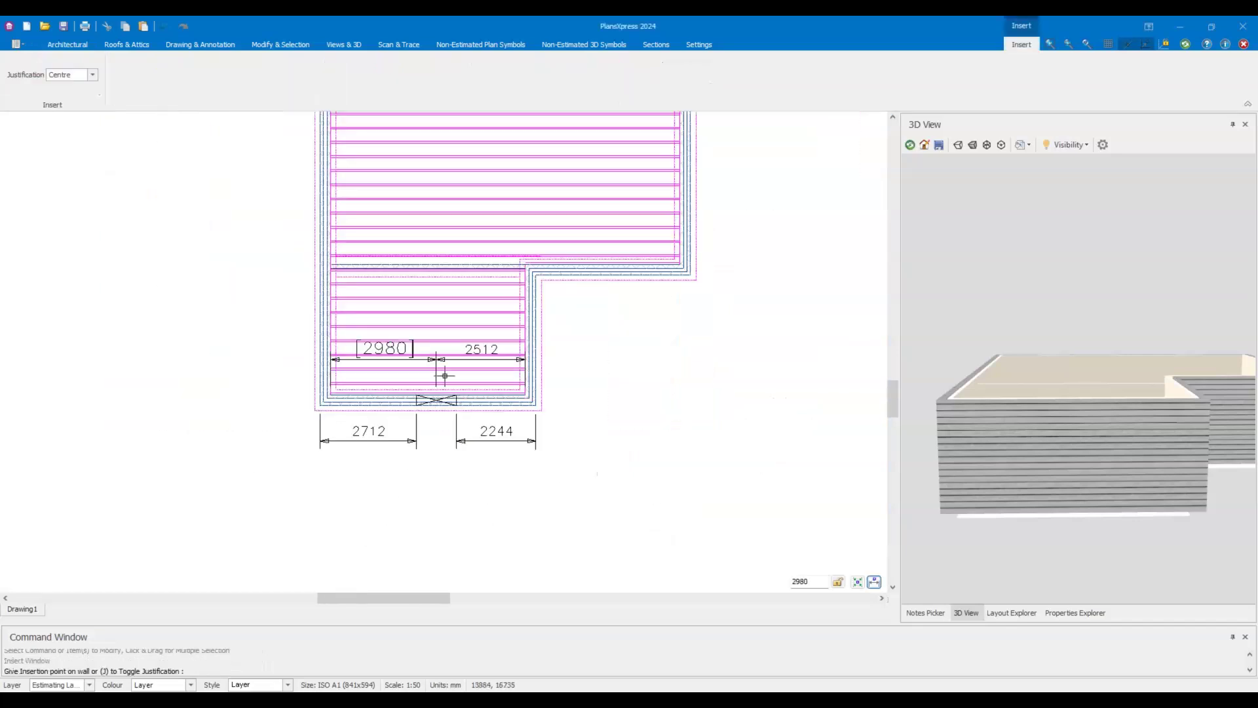
{"action": "scroll", "coordinate": [623, 253], "scroll_direction": "up", "scroll_amount": 4}
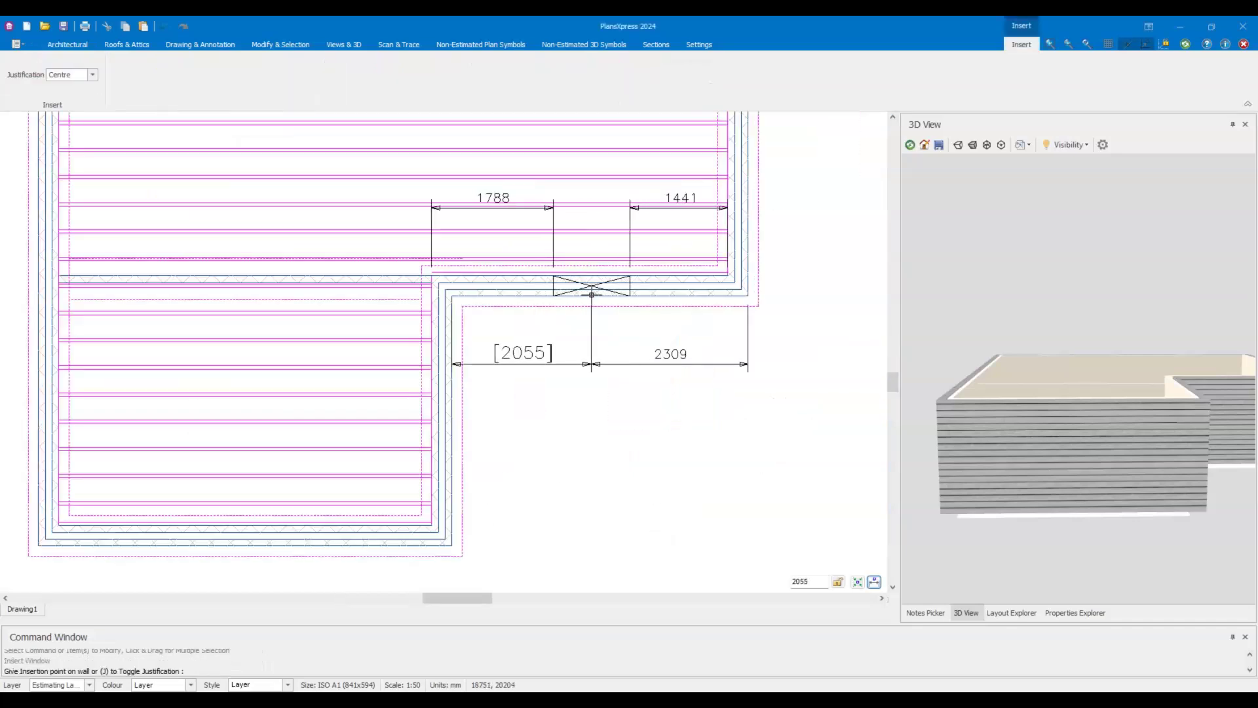
{"action": "left_click", "coordinate": [591, 295]}
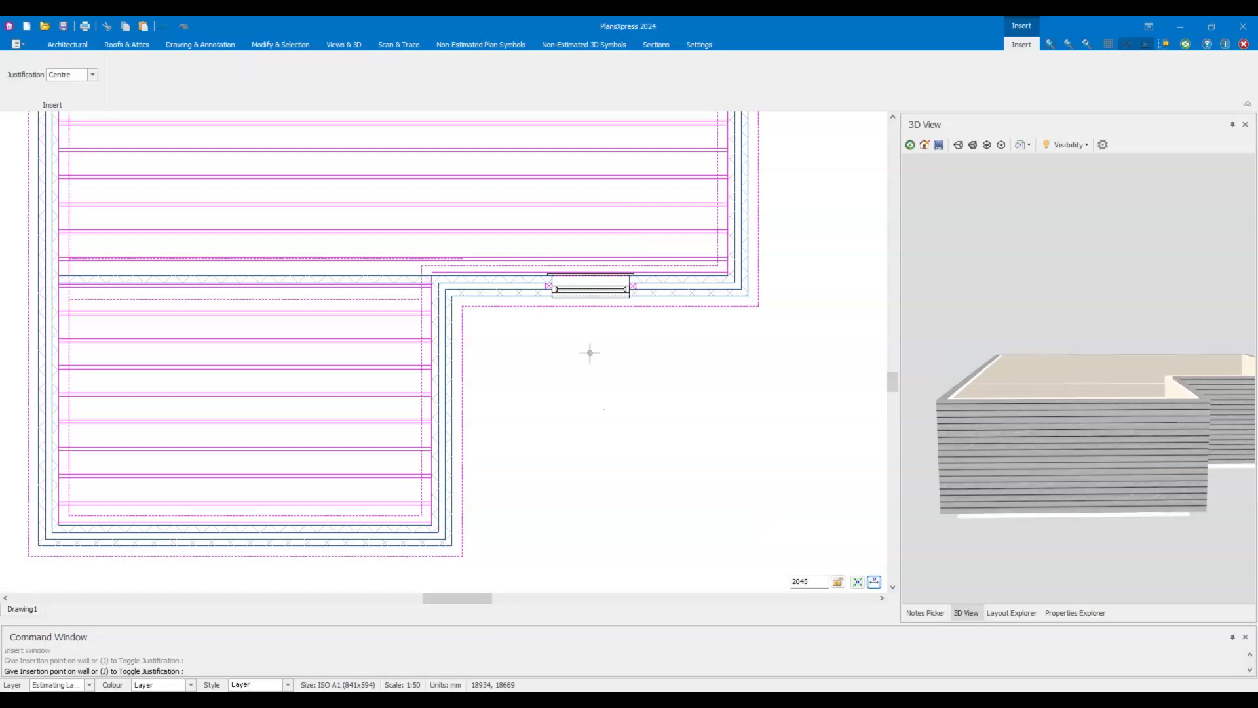
{"action": "key", "text": "Escape"}
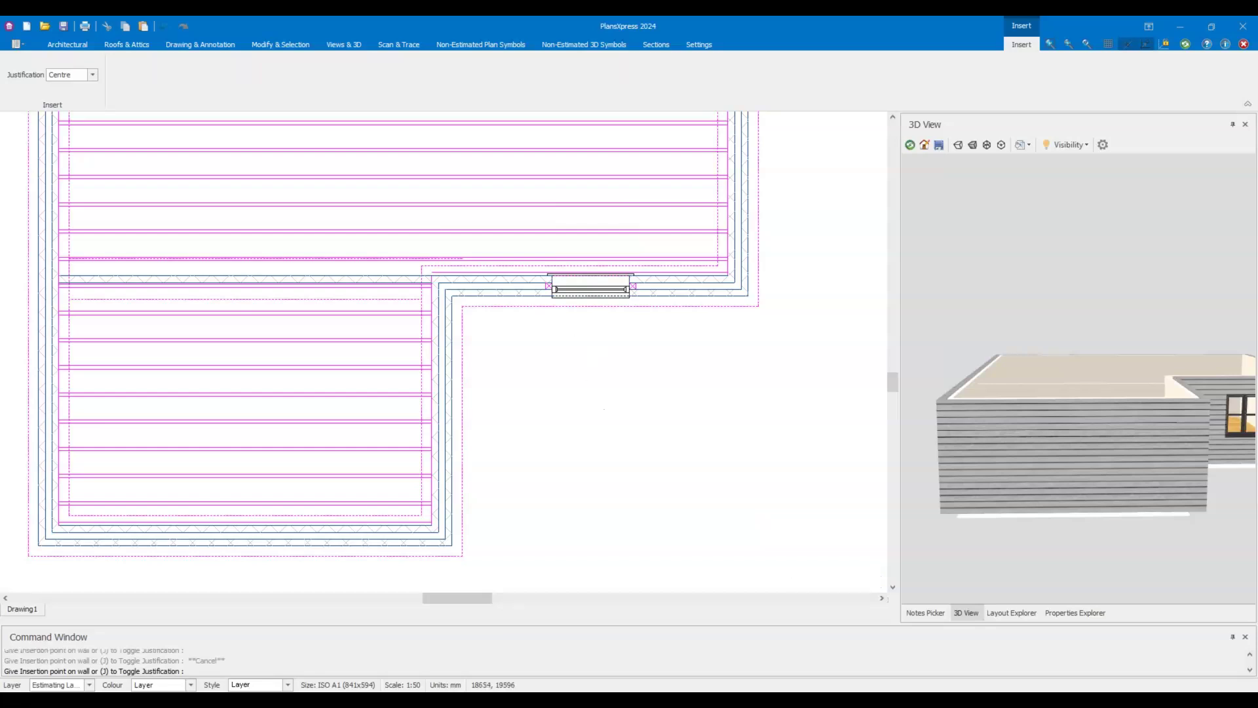
Examine the inserted window up close in the floor plan and from several angles in the 3D model.
{"action": "middle_click_drag", "start_coordinate": [1222, 403], "coordinate": [968, 443]}
{"action": "scroll", "coordinate": [968, 443], "scroll_direction": "up", "scroll_amount": 3}
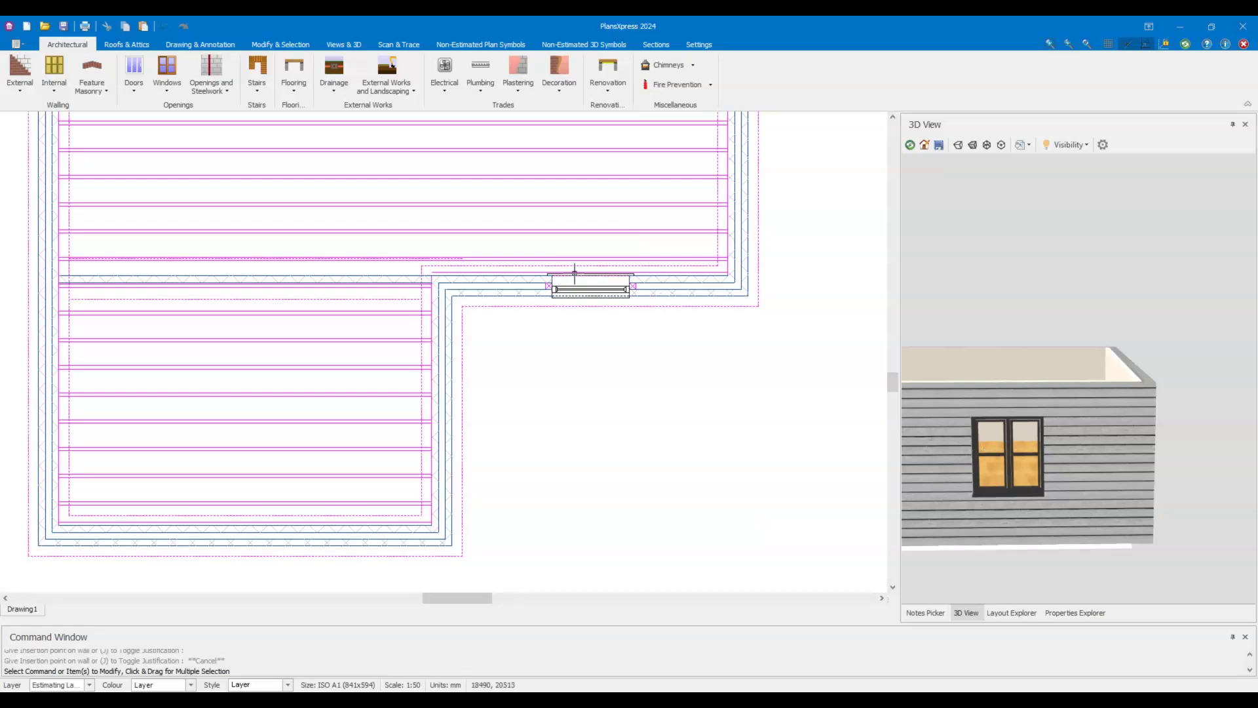
{"action": "scroll", "coordinate": [589, 279], "scroll_direction": "up", "scroll_amount": 3}
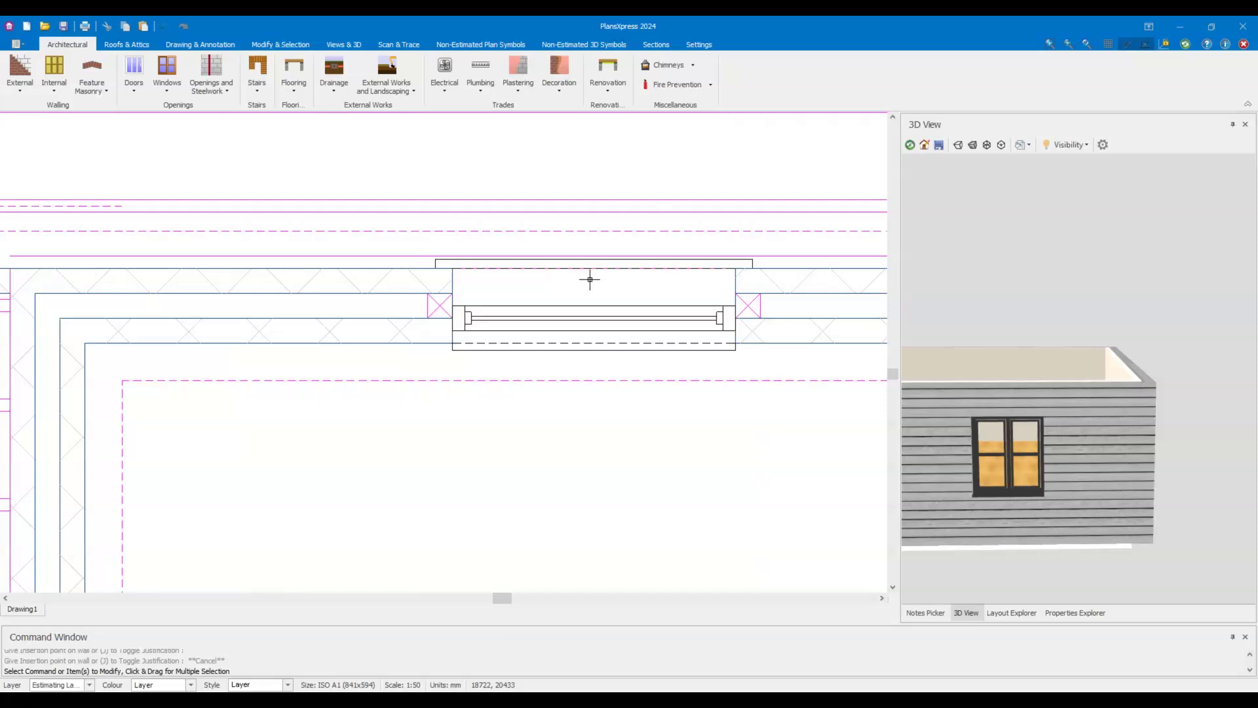
{"action": "scroll", "coordinate": [589, 280], "scroll_direction": "up", "scroll_amount": 1}
{"action": "middle_click_drag", "start_coordinate": [585, 283], "coordinate": [521, 301]}
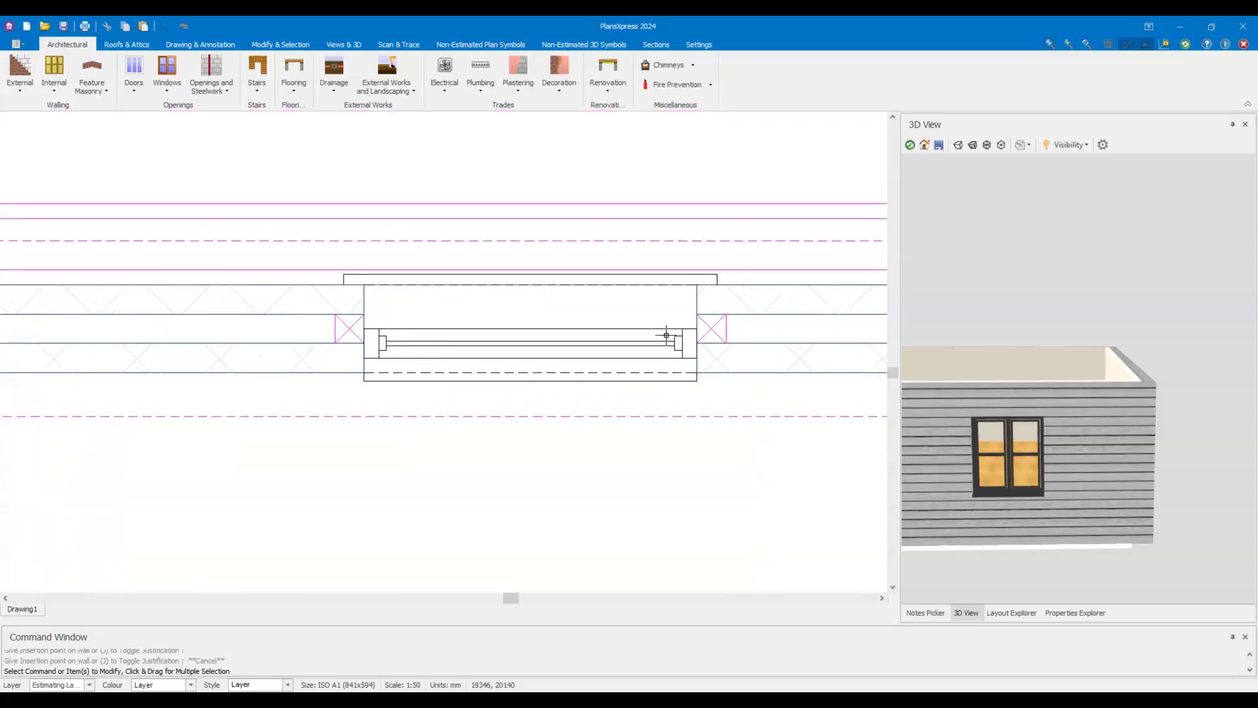
{"action": "scroll", "coordinate": [1035, 522], "scroll_direction": "up", "scroll_amount": 3}
{"action": "left_click_drag", "start_coordinate": [1035, 523], "coordinate": [902, 458]}
{"action": "left_click_drag", "start_coordinate": [1020, 439], "coordinate": [1100, 431]}
{"action": "scroll", "coordinate": [1027, 431], "scroll_direction": "down", "scroll_amount": 4}
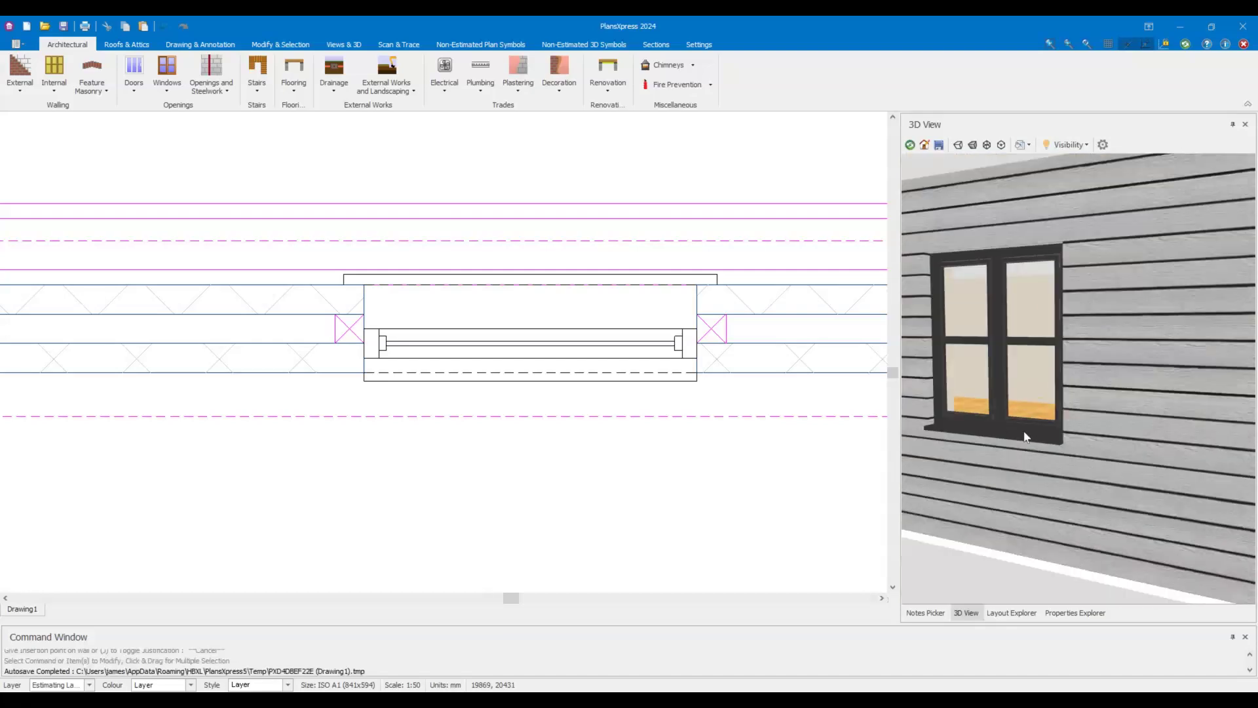
{"action": "scroll", "coordinate": [1025, 437], "scroll_direction": "down", "scroll_amount": 5}
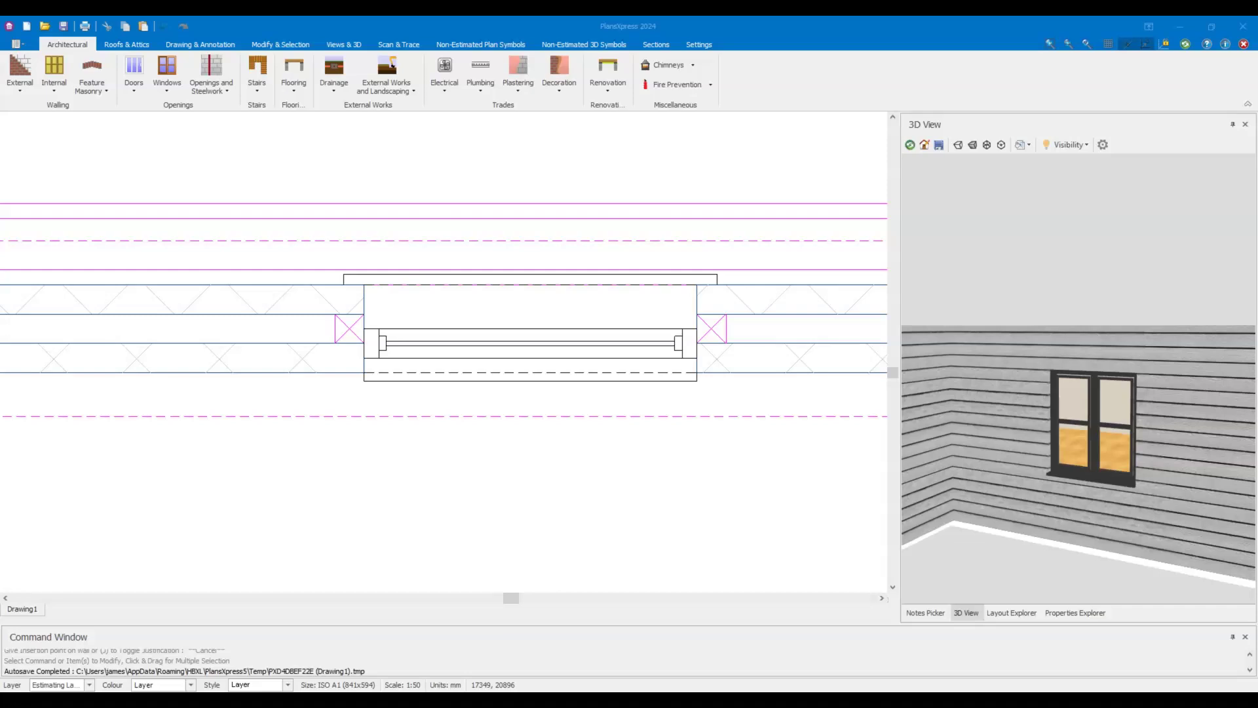
{"action": "left_click", "coordinate": [344, 45]}
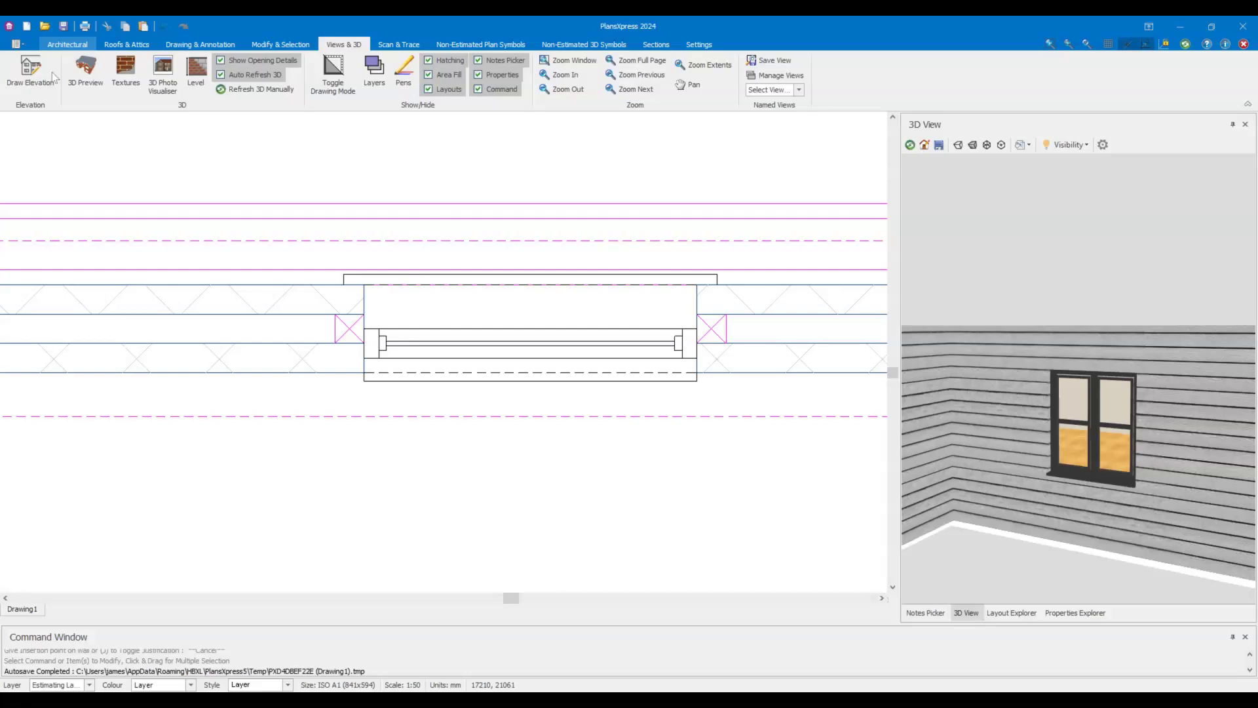
{"action": "scroll", "coordinate": [446, 252], "scroll_direction": "down", "scroll_amount": 5}
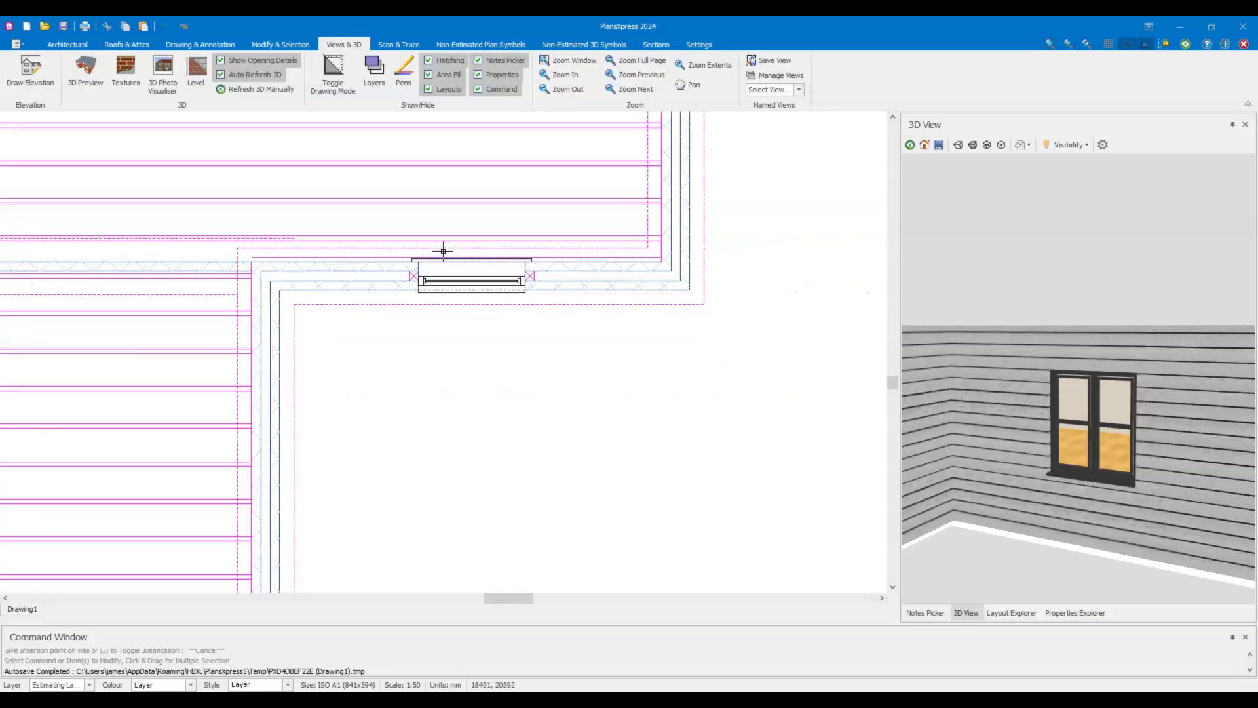
{"action": "middle_click_drag", "start_coordinate": [216, 251], "coordinate": [356, 331]}
{"action": "scroll", "coordinate": [357, 330], "scroll_direction": "down", "scroll_amount": 2}
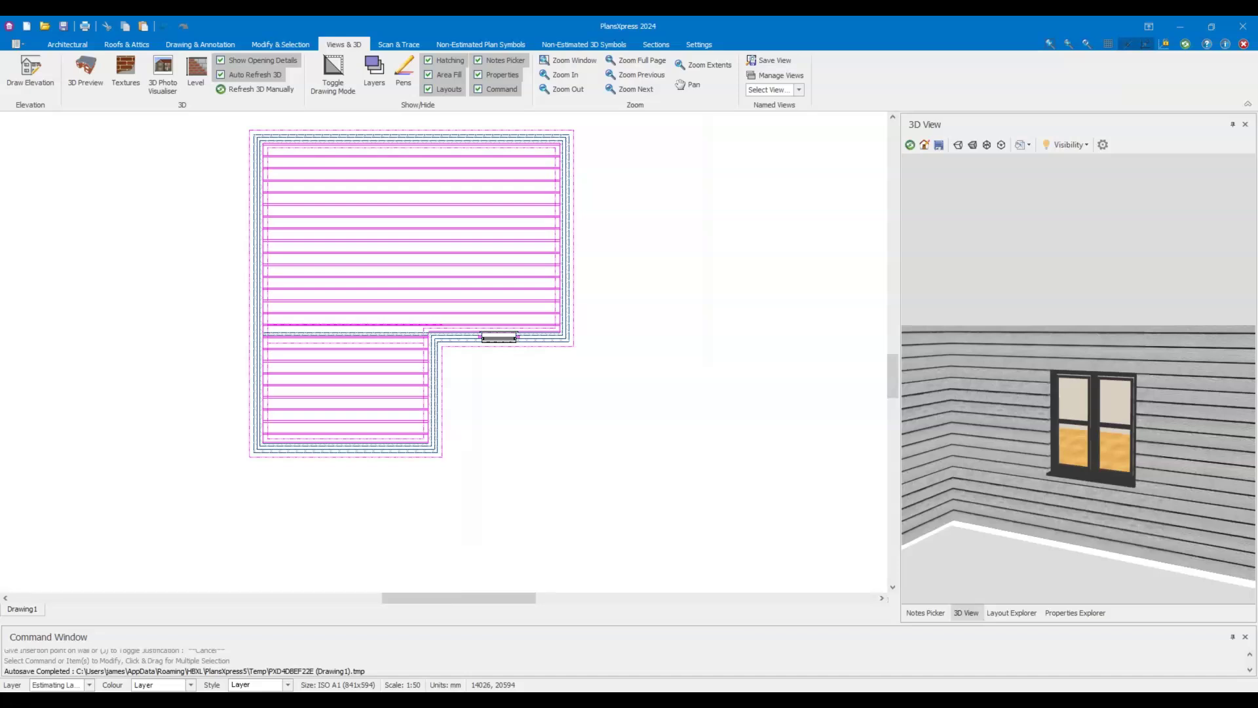
Choose an FD60 internal fire door to a new solid wall, Internal Fire Door FD60 Flush Unfinished 726 x 2040mm.
{"action": "left_click", "coordinate": [68, 49]}
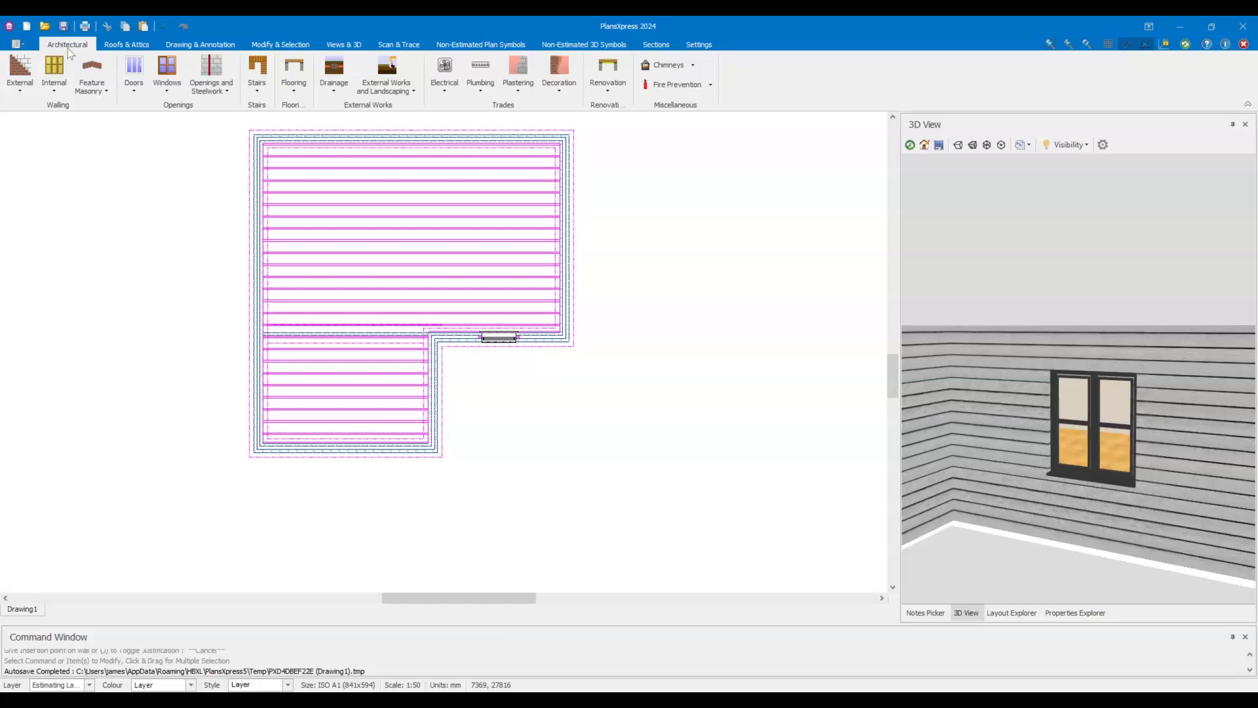
{"action": "left_click", "coordinate": [132, 88]}
{"action": "mouse_move", "coordinate": [205, 140]}
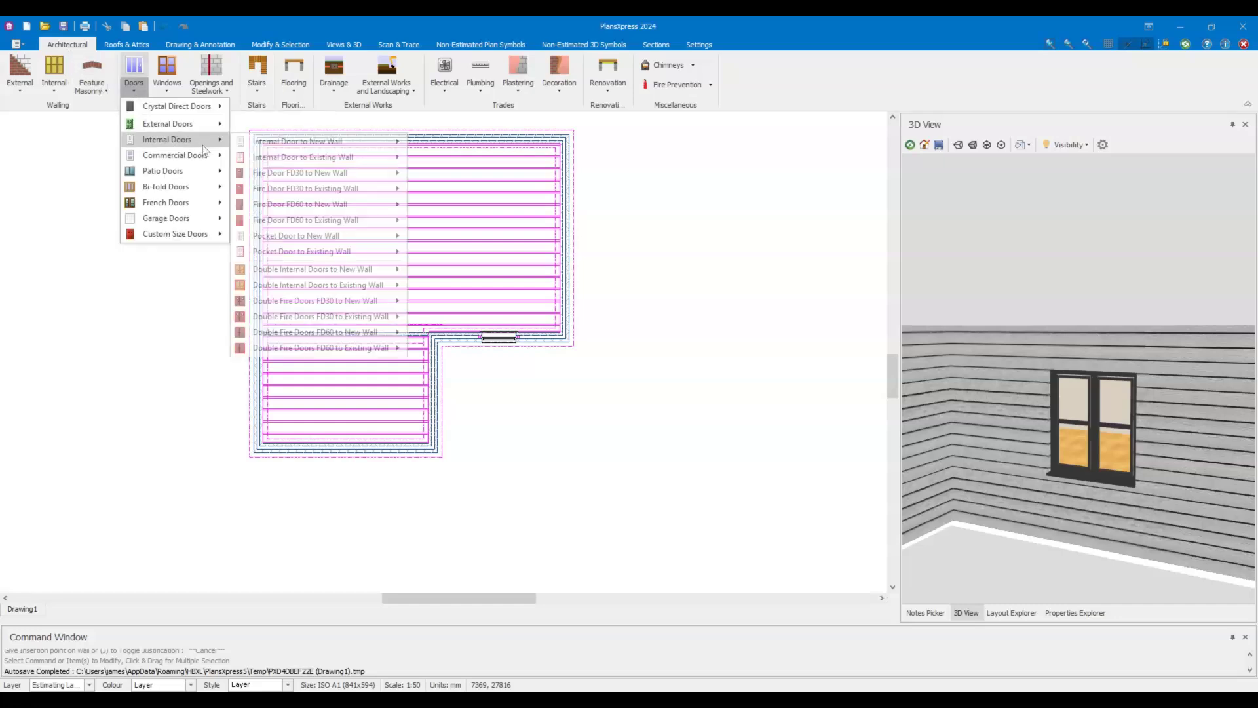
{"action": "mouse_move", "coordinate": [337, 161]}
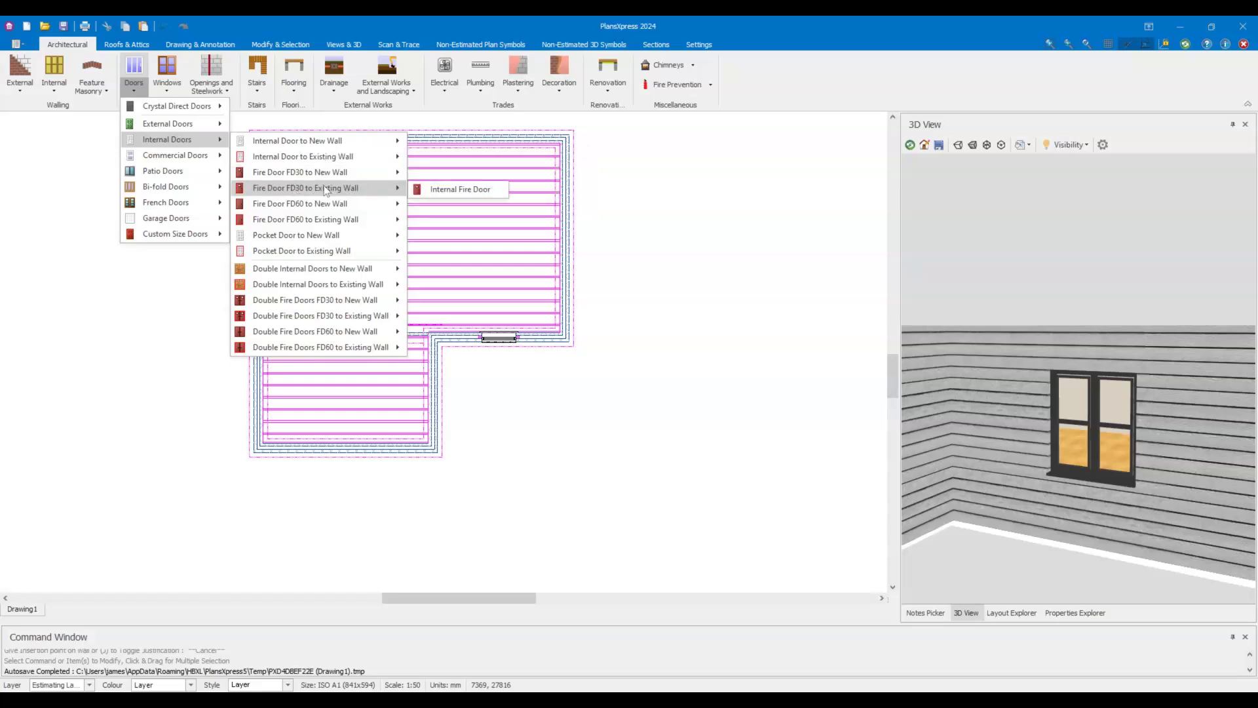
{"action": "mouse_move", "coordinate": [286, 209]}
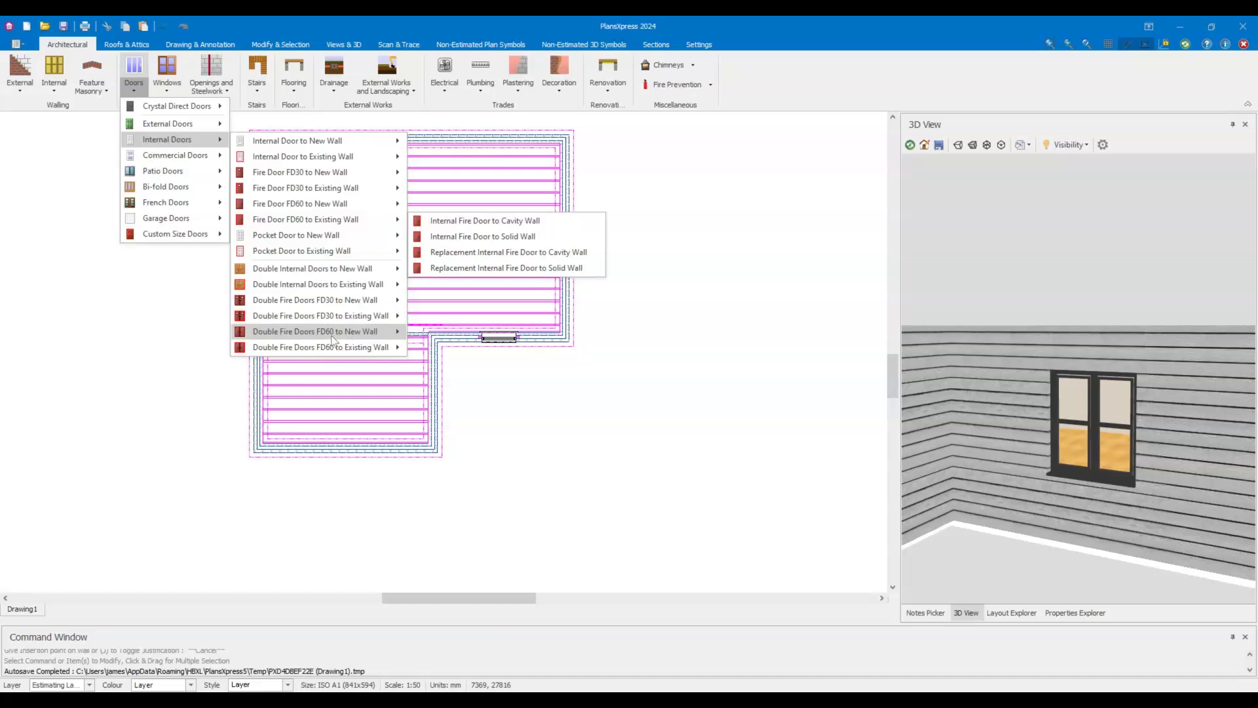
{"action": "mouse_move", "coordinate": [338, 349]}
{"action": "mouse_move", "coordinate": [367, 205]}
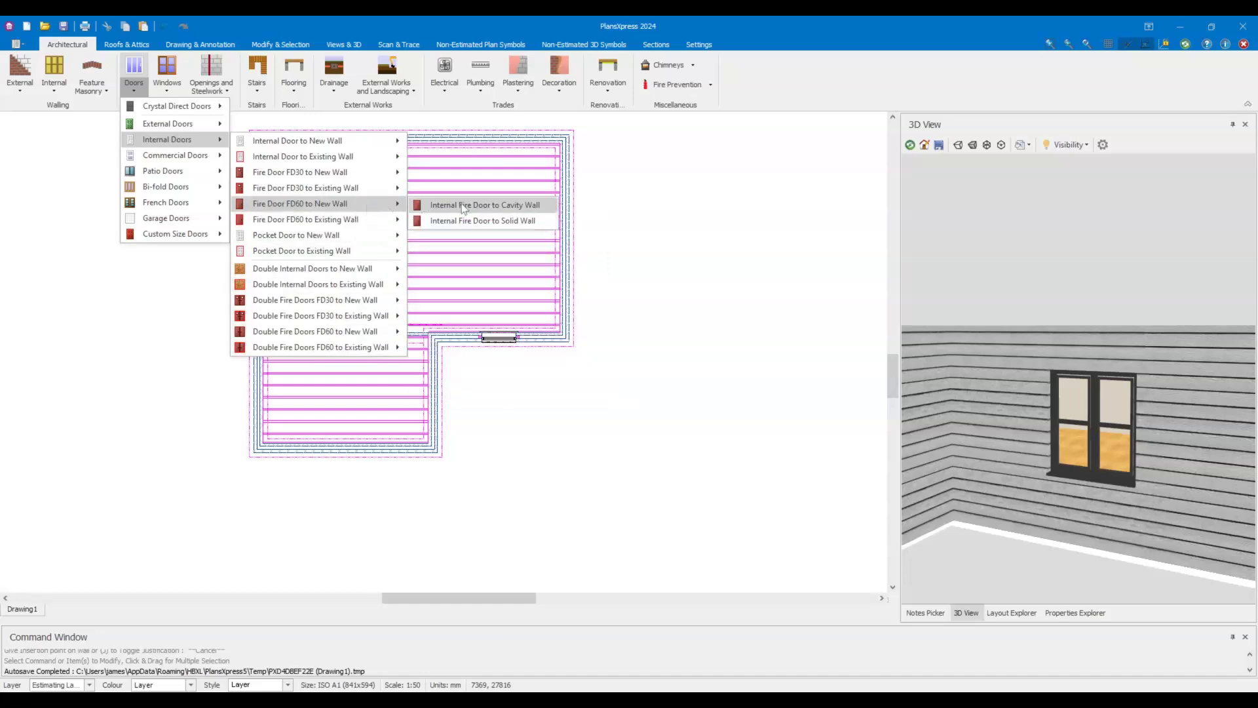
{"action": "left_click", "coordinate": [476, 222]}
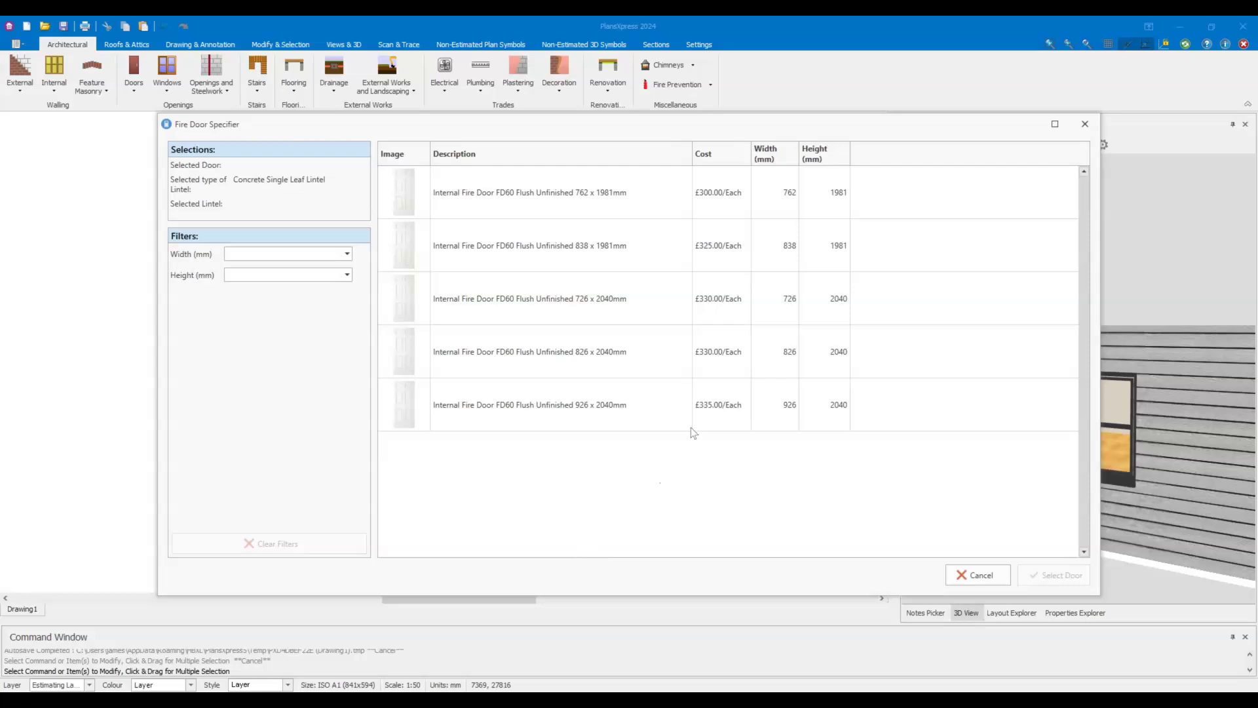
{"action": "left_click", "coordinate": [576, 298]}
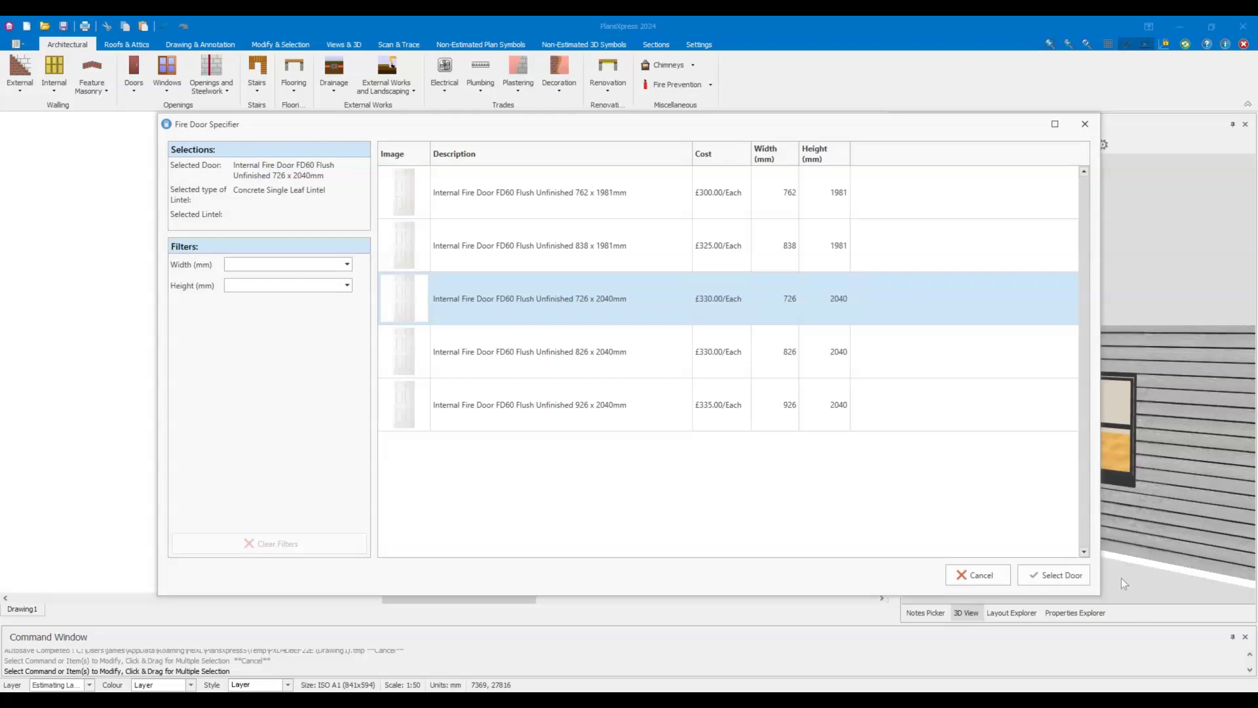
{"action": "left_click", "coordinate": [1055, 575]}
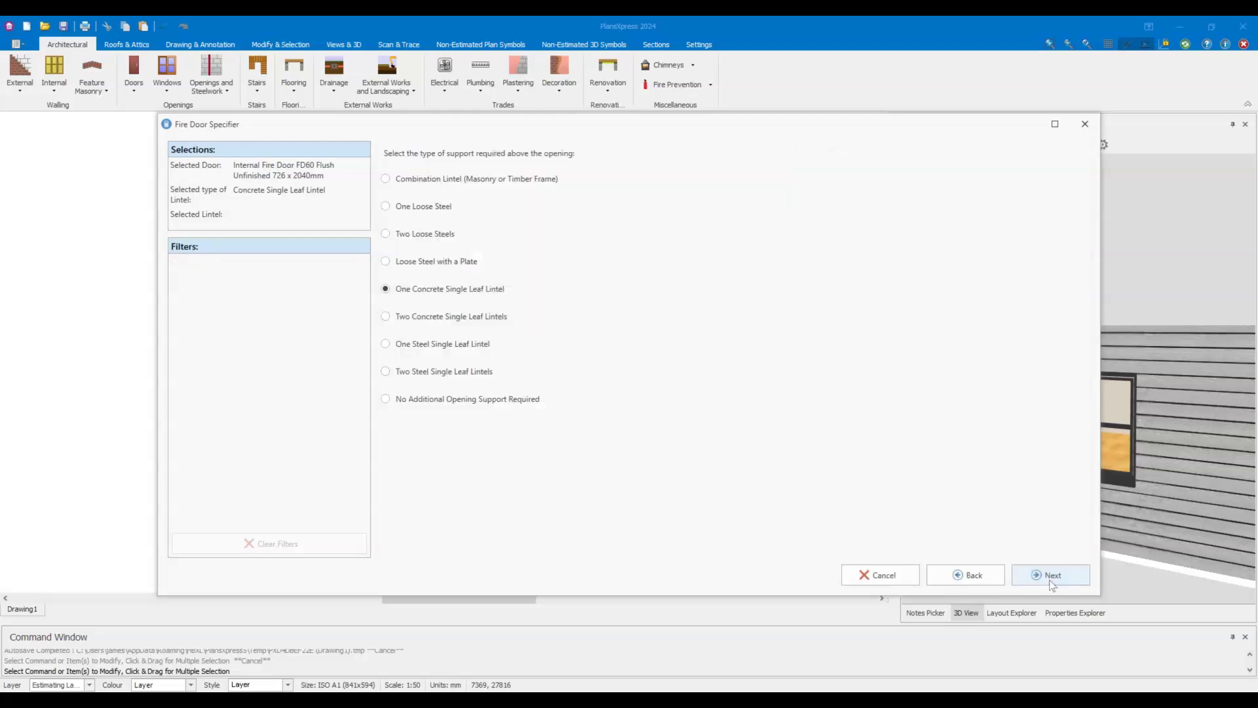
Support the door opening with one Prestressed Concrete Lintel 140 x 100 x 1200mm and accept the default door dimensions and specifications.
{"action": "left_click", "coordinate": [1052, 579]}
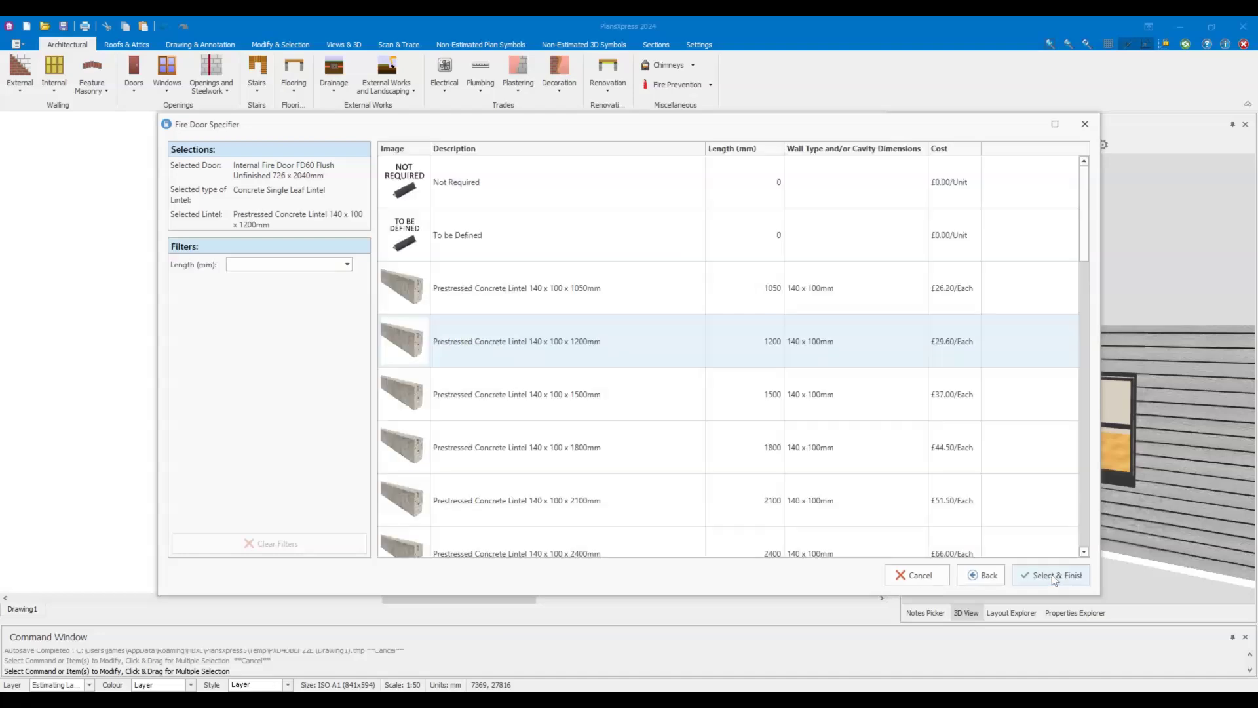
{"action": "left_click", "coordinate": [1052, 576]}
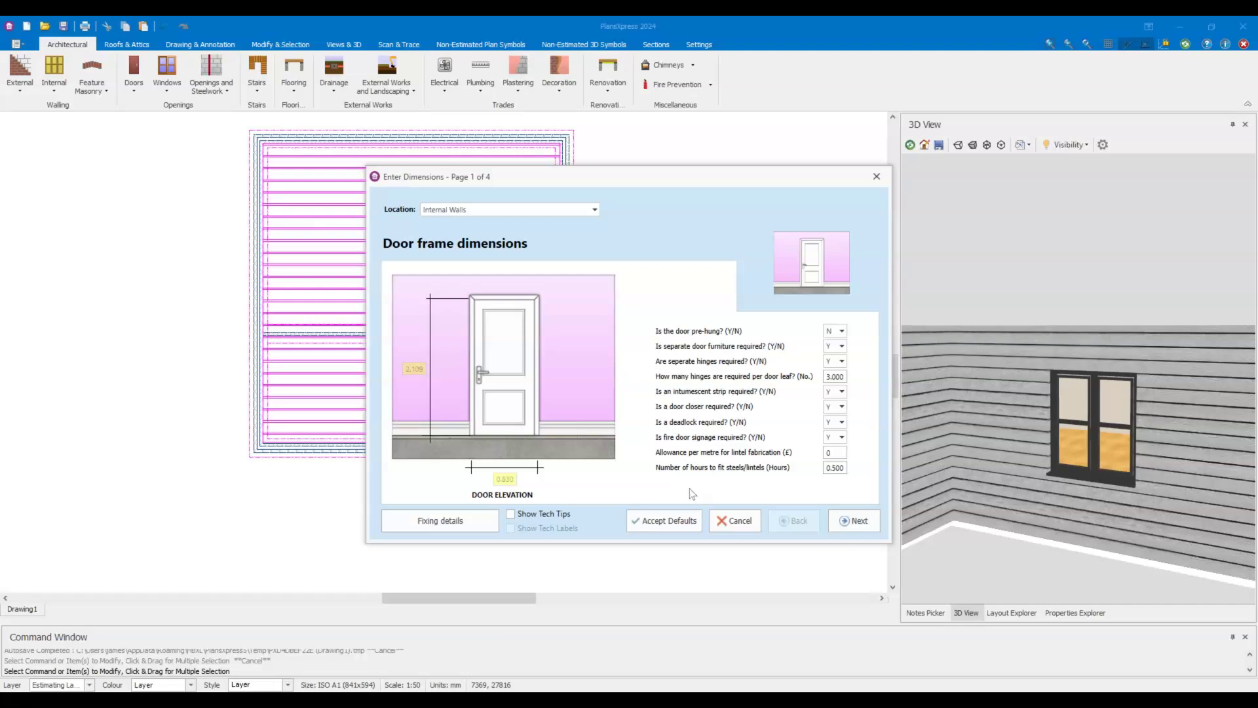
{"action": "left_click", "coordinate": [851, 523]}
{"action": "left_click", "coordinate": [851, 523]}
{"action": "left_click", "coordinate": [852, 522]}
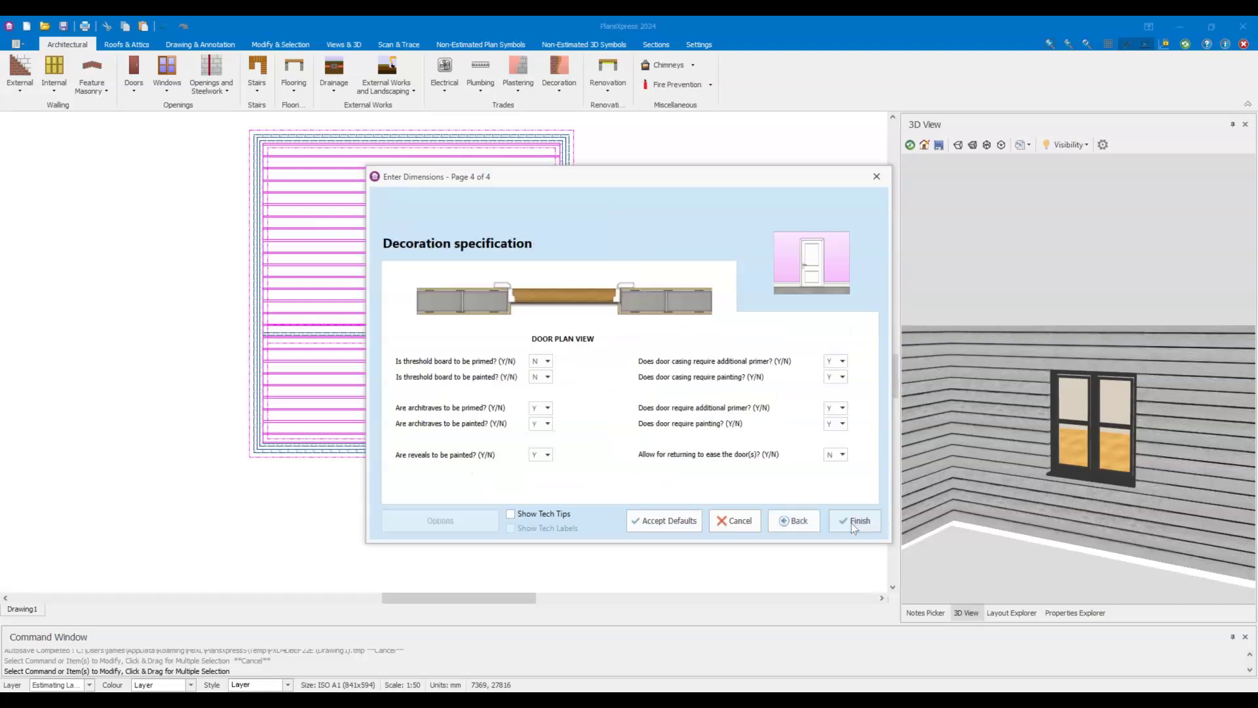
{"action": "left_click", "coordinate": [851, 523]}
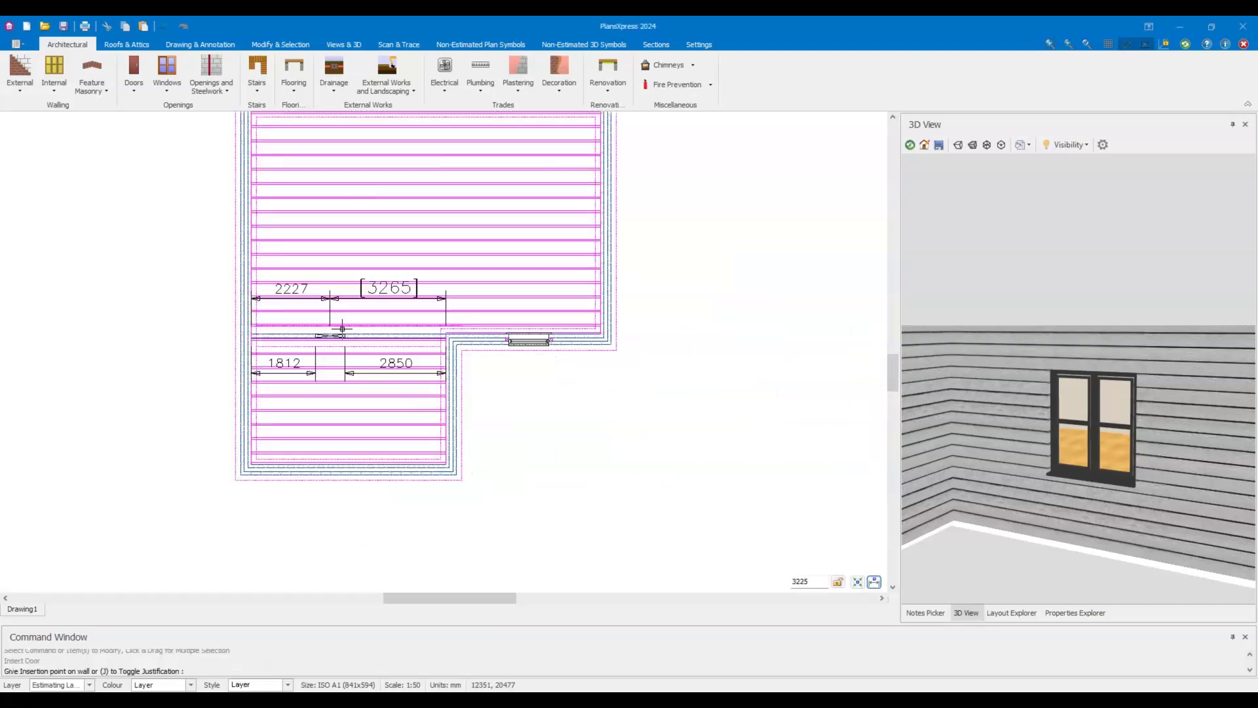
Insert the fire door with centre justification in the internal dividing wall, 3565 mm from the inner corner, opening into the larger room.
{"action": "left_click", "coordinate": [305, 344]}
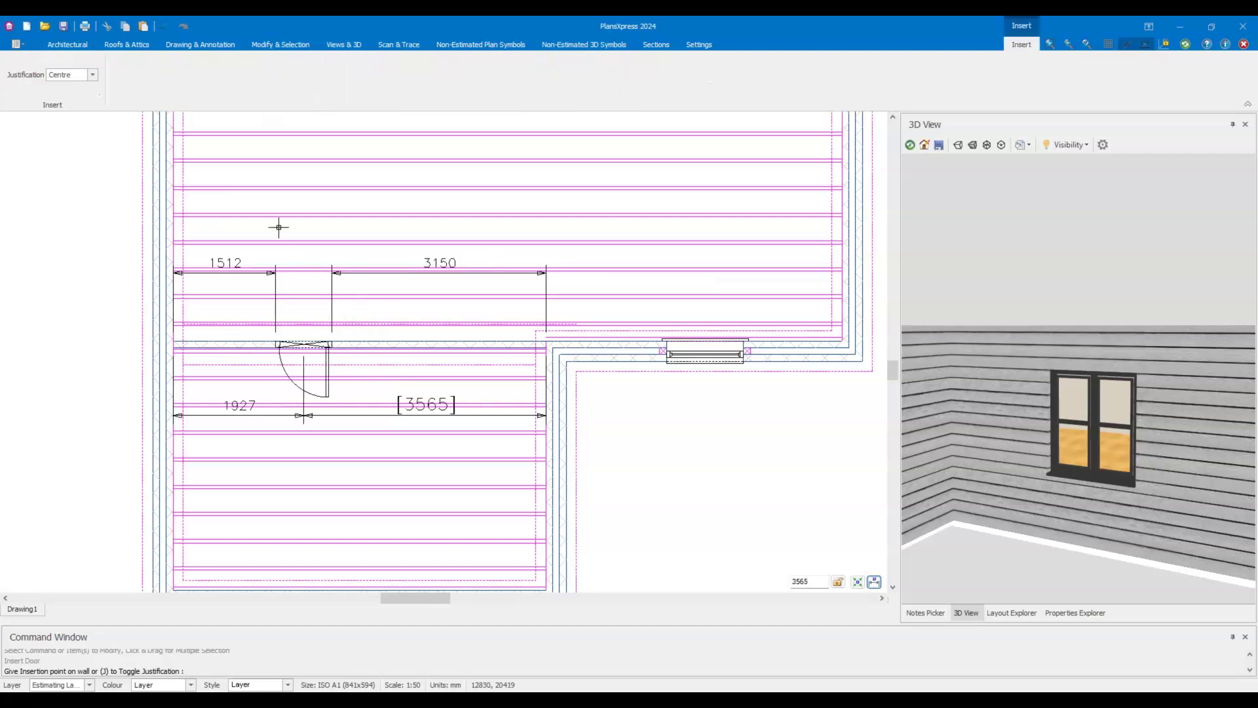
{"action": "key", "text": "Escape"}
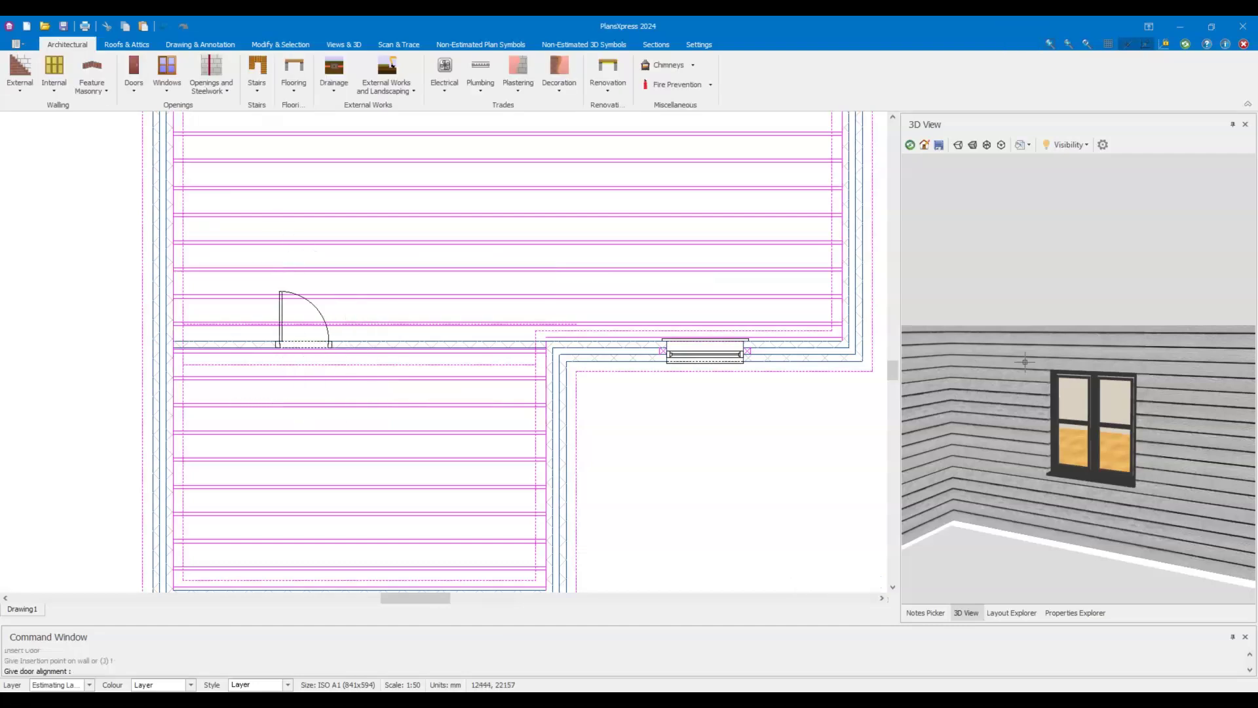
{"action": "left_click_drag", "start_coordinate": [1034, 374], "coordinate": [1125, 526]}
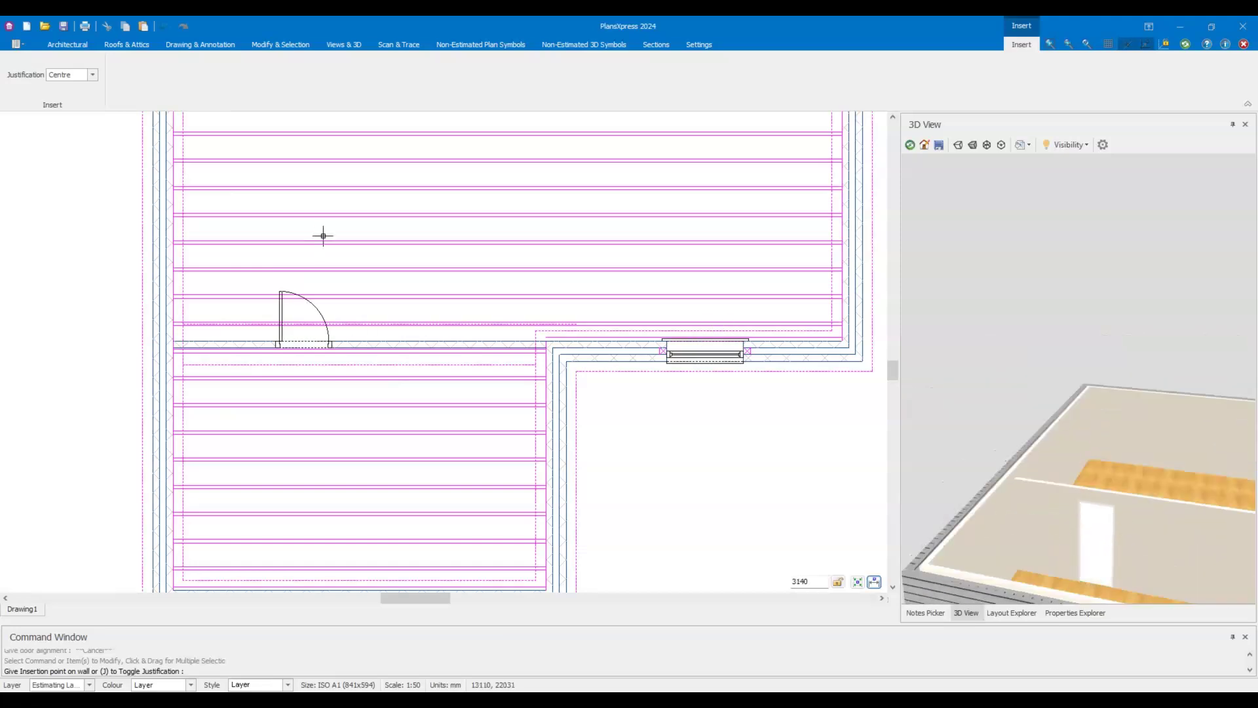
{"action": "key", "text": "Escape"}
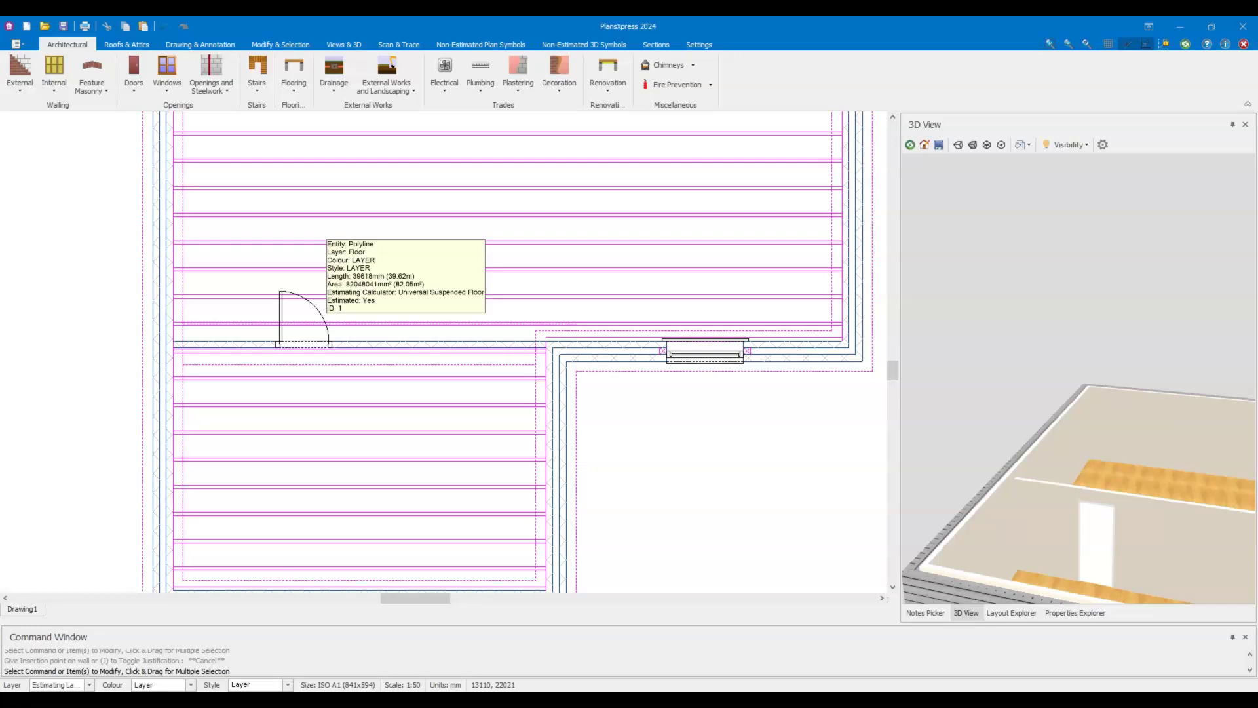
Set up a 3 timber flitch beam, reviewing its timber, steel plate and width values, and accept the default labour and plant requirements.
{"action": "left_click", "coordinate": [212, 96]}
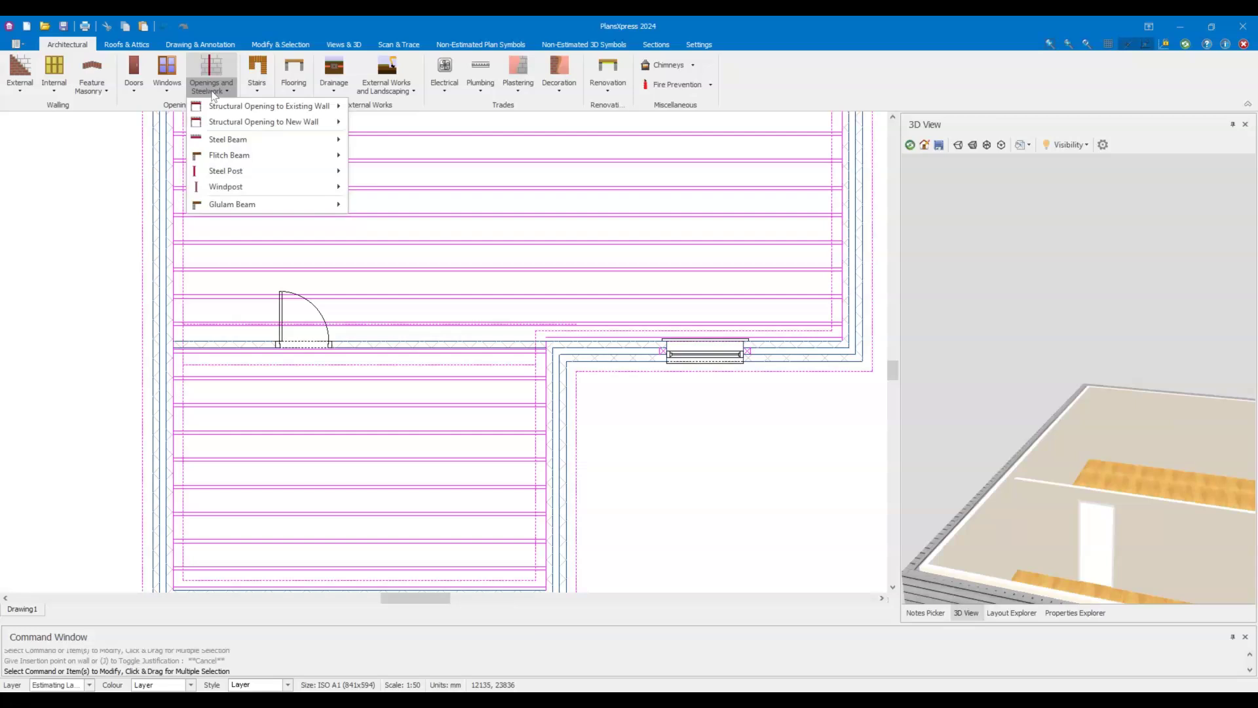
{"action": "mouse_move", "coordinate": [295, 164]}
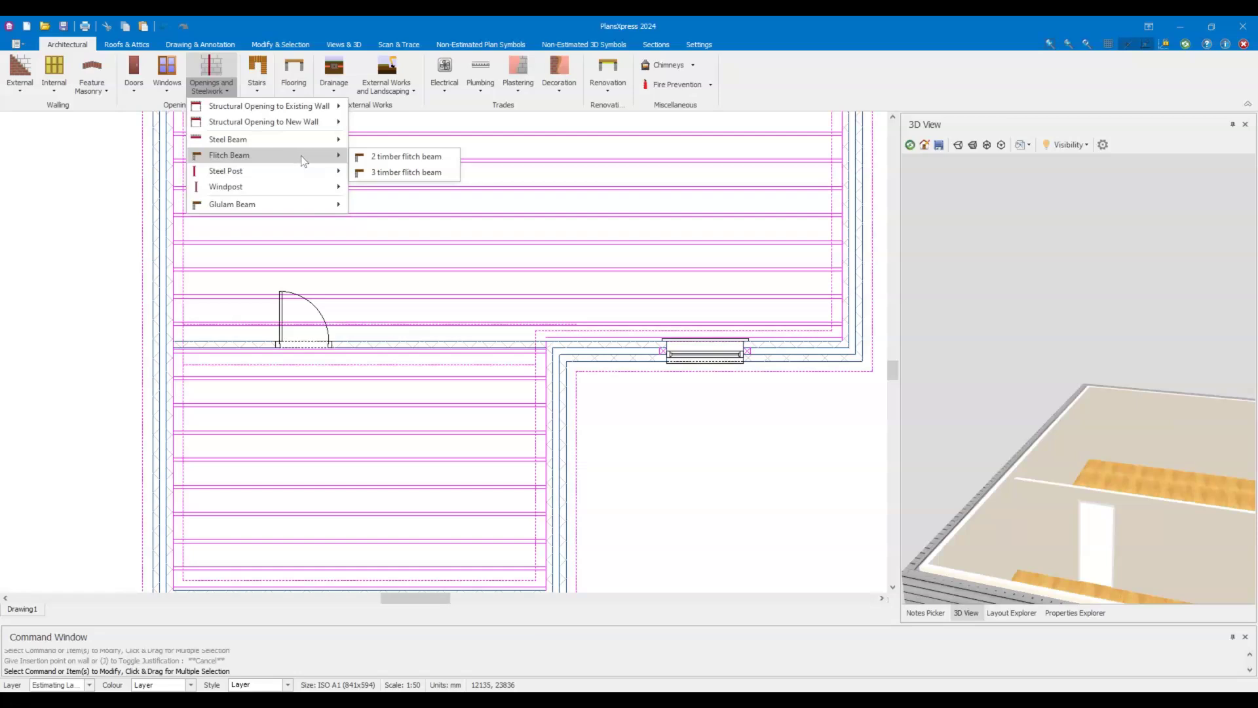
{"action": "left_click", "coordinate": [448, 173]}
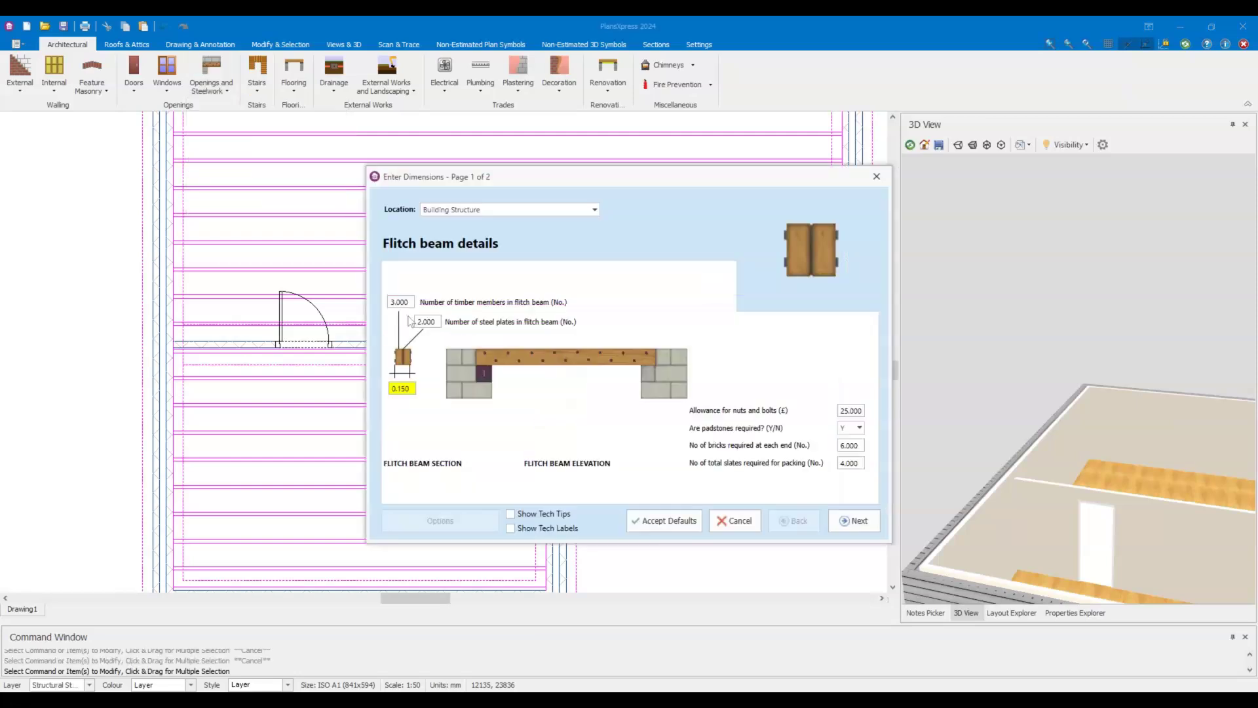
{"action": "left_click", "coordinate": [407, 302]}
{"action": "left_click", "coordinate": [431, 322]}
{"action": "left_click", "coordinate": [404, 389]}
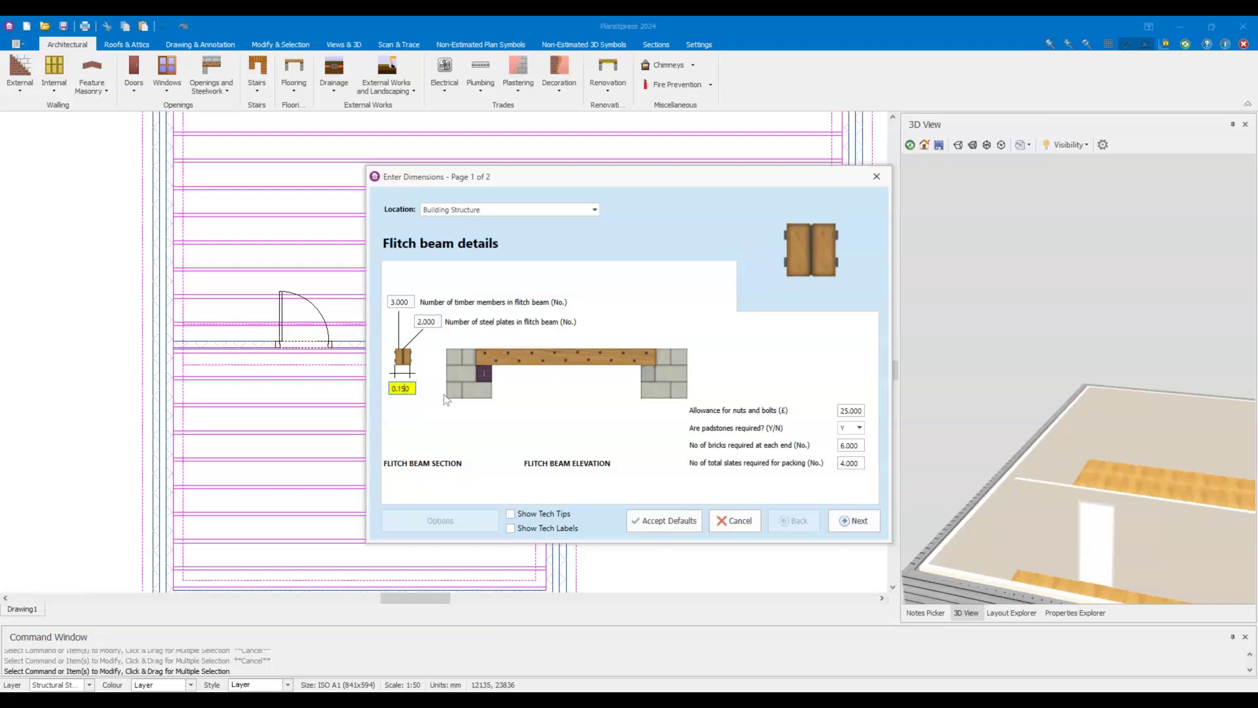
{"action": "left_click", "coordinate": [855, 522]}
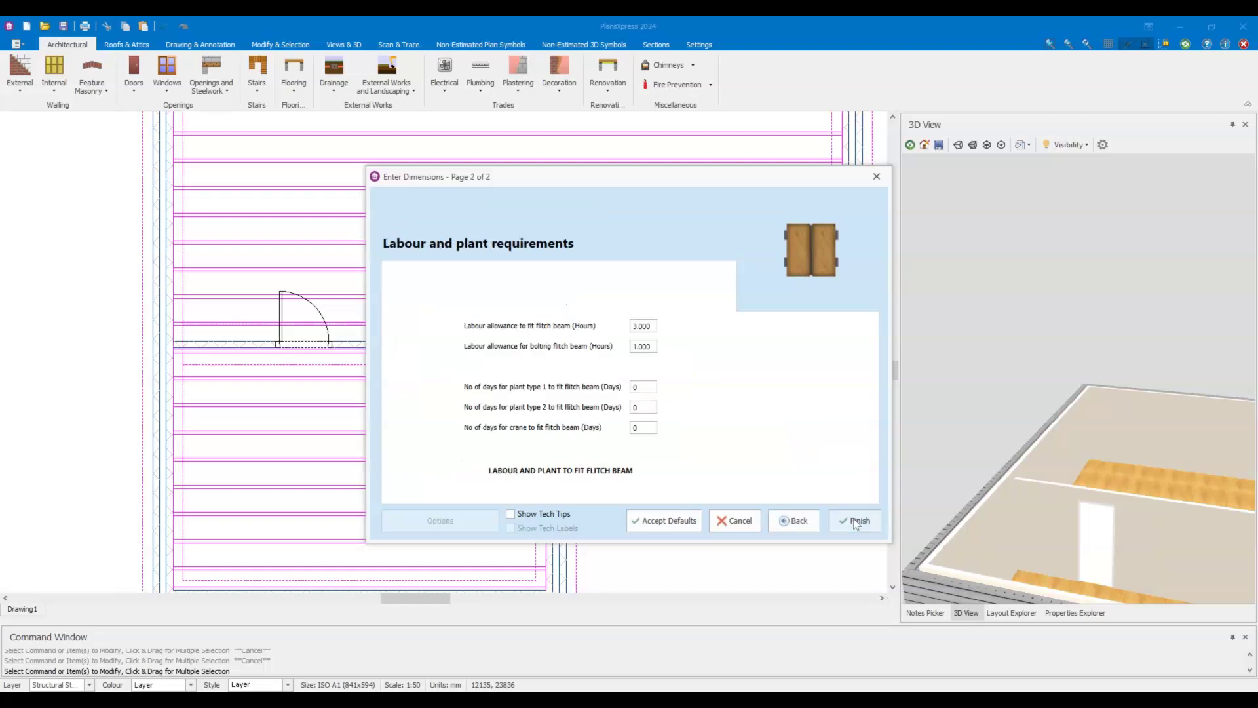
{"action": "left_click", "coordinate": [855, 522]}
Draw the flitch beam horizontally in the empty area outside the building, below the window, and end the command.
{"action": "middle_click_drag", "start_coordinate": [658, 410], "coordinate": [533, 393]}
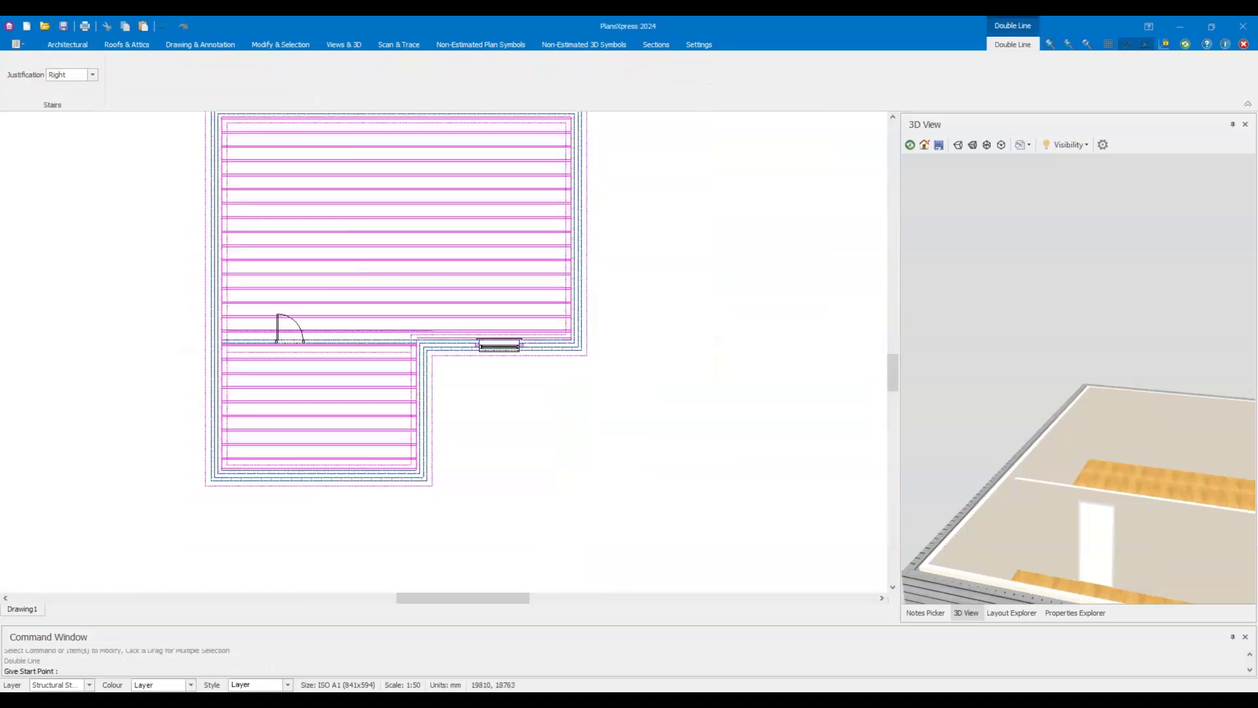
{"action": "scroll", "coordinate": [531, 392], "scroll_direction": "up", "scroll_amount": 2}
{"action": "left_click", "coordinate": [509, 387]}
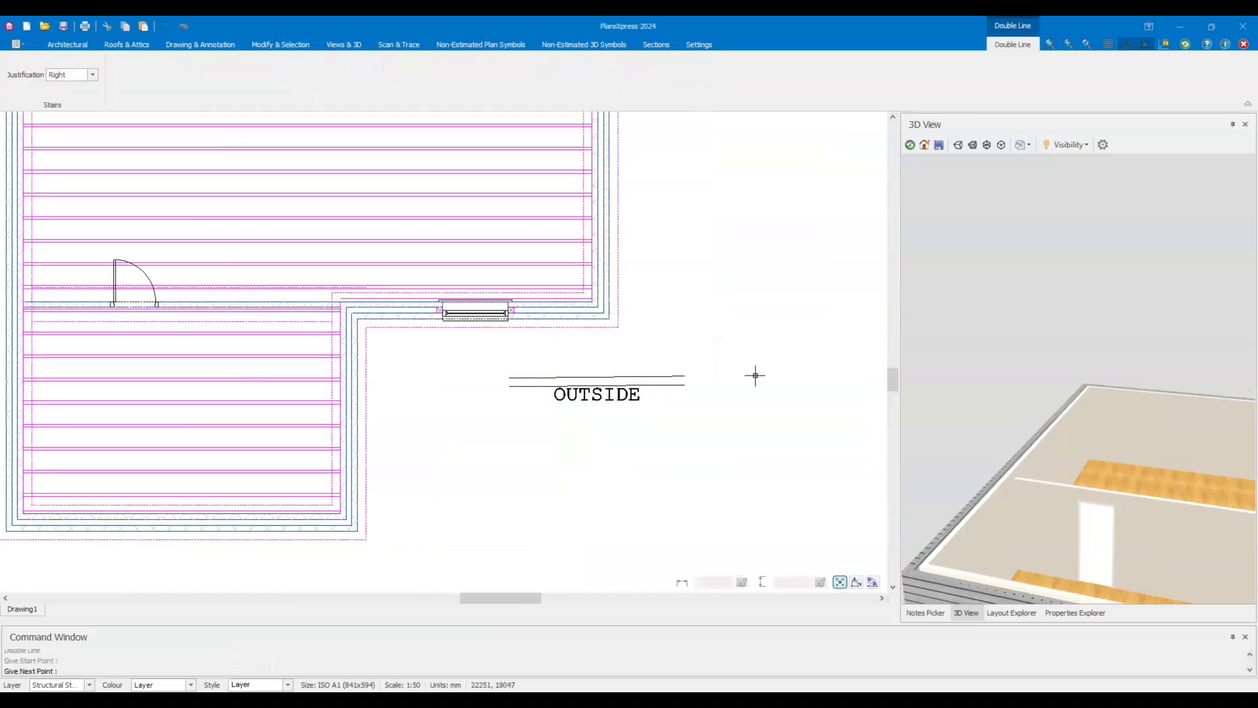
{"action": "left_click", "coordinate": [803, 383]}
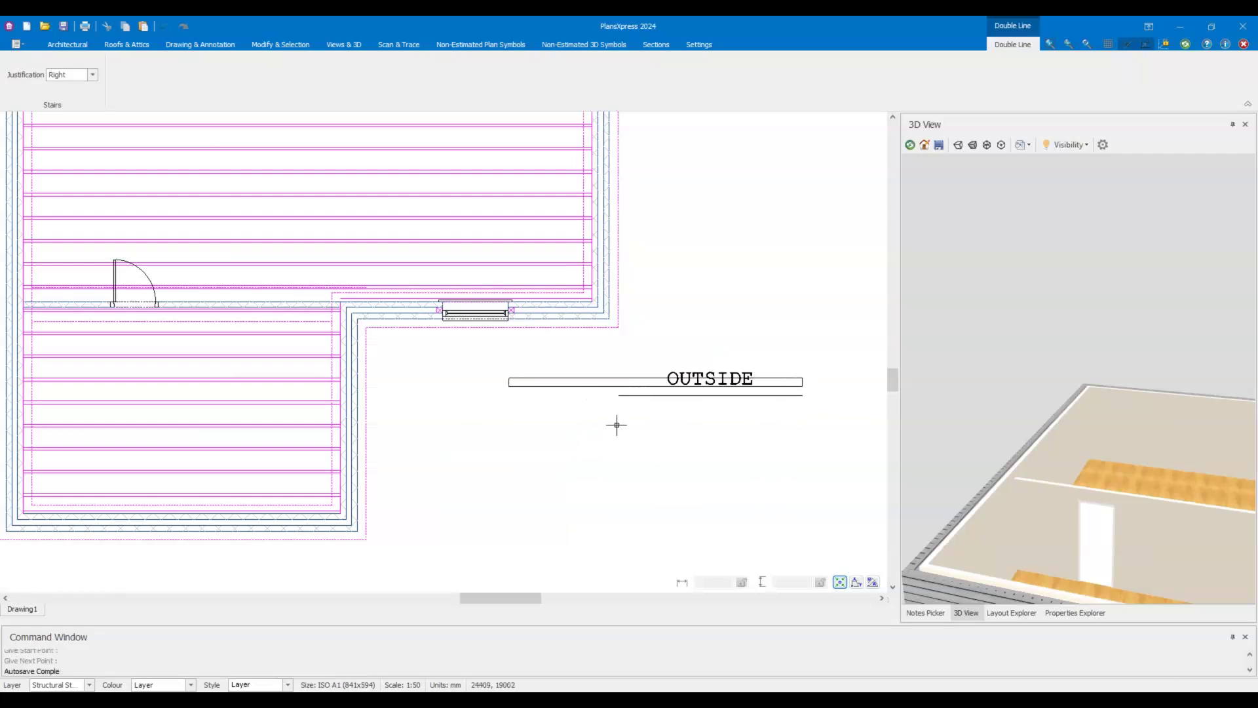
{"action": "right_click", "coordinate": [554, 404]}
{"action": "scroll", "coordinate": [554, 403], "scroll_direction": "up", "scroll_amount": 1}
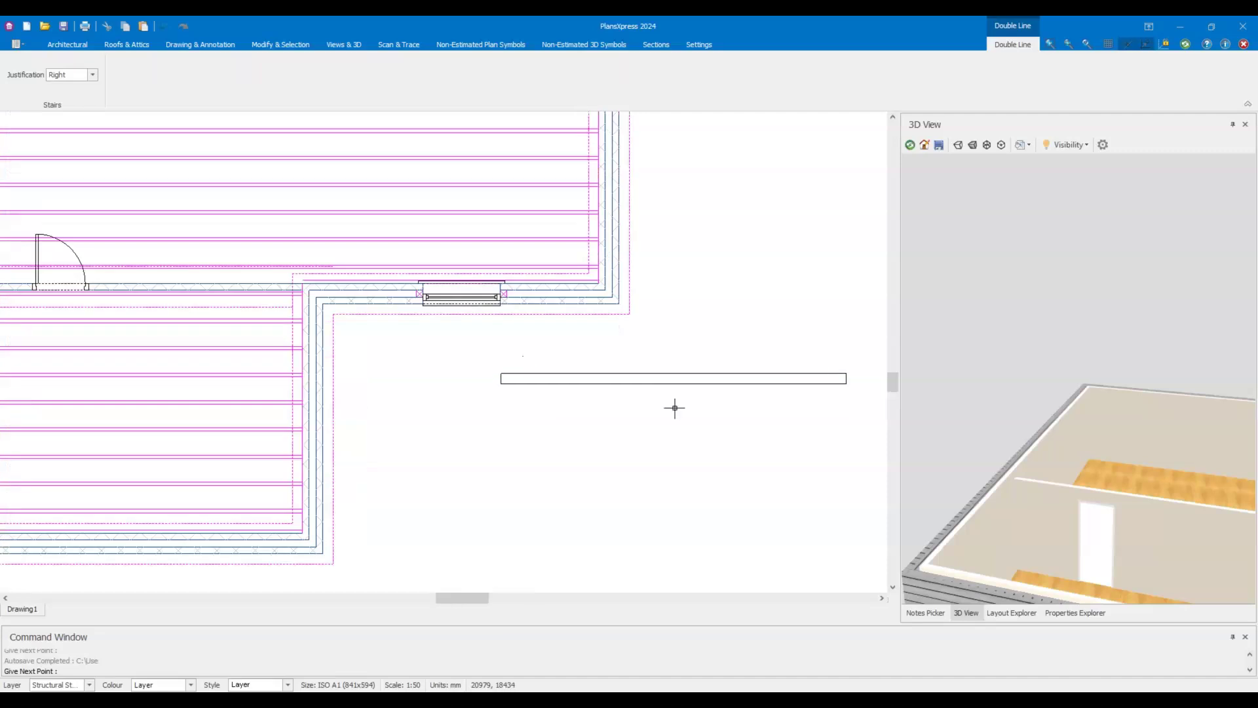
{"action": "key", "text": "Escape"}
{"action": "key", "text": "Escape"}
{"action": "left_click", "coordinate": [561, 379]}
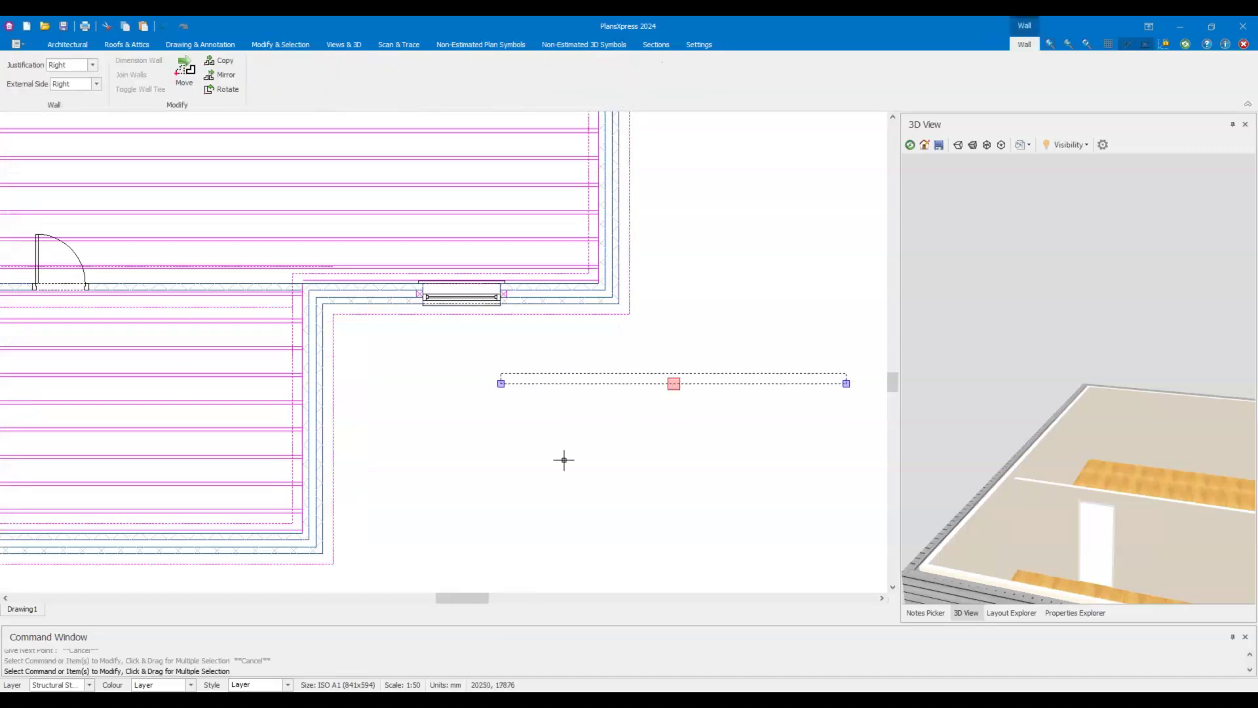
{"action": "left_click", "coordinate": [563, 460]}
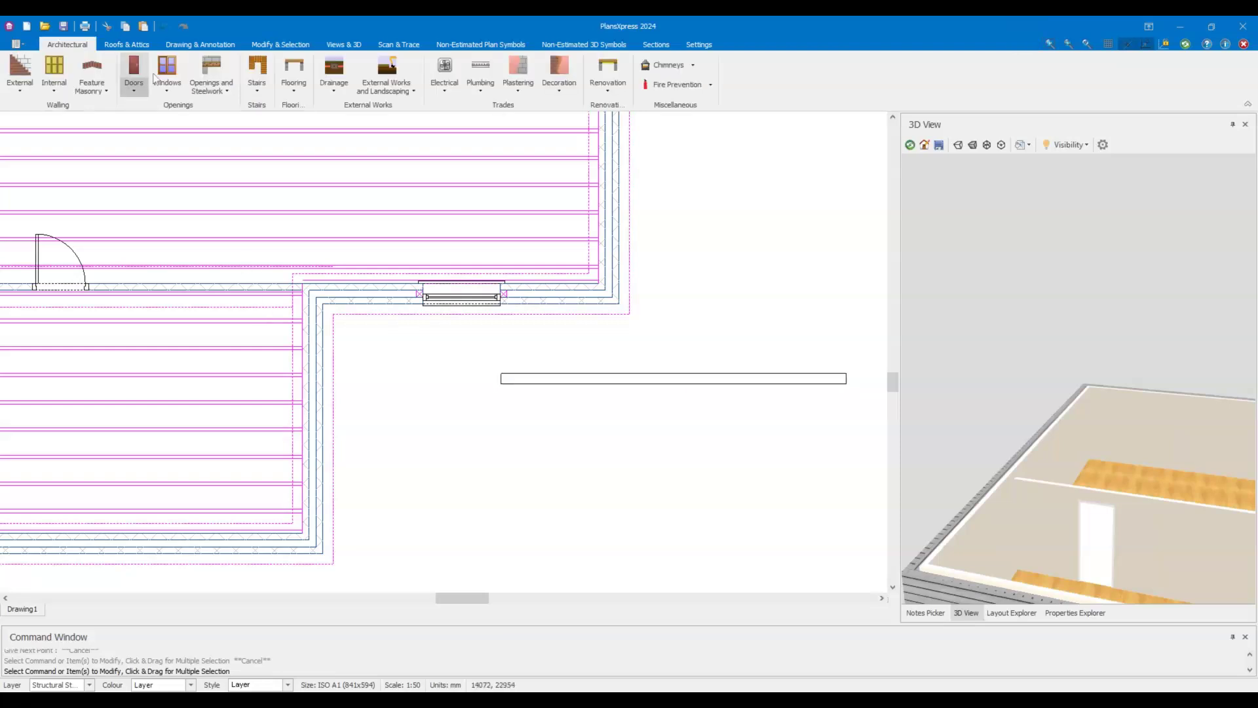
Set up a windpost for the building structure, going through the windpost, fixing plate and wall tie allowances, and finish its details.
{"action": "left_click", "coordinate": [211, 82]}
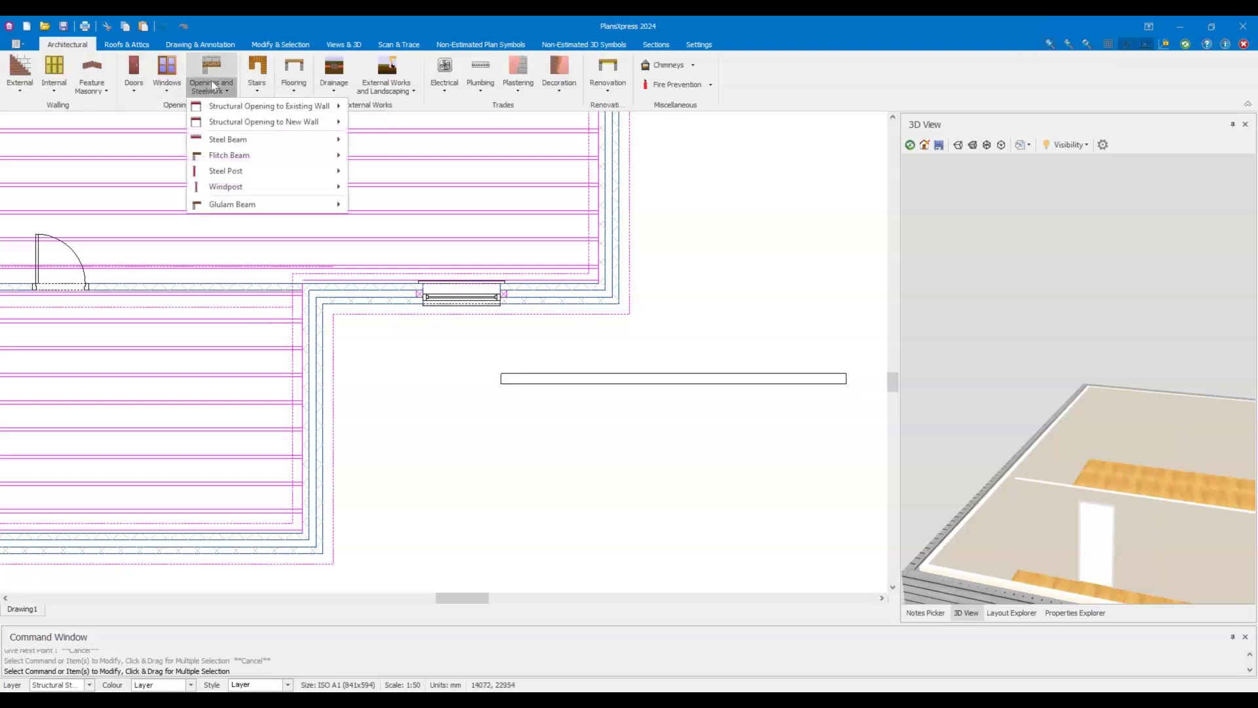
{"action": "mouse_move", "coordinate": [323, 190]}
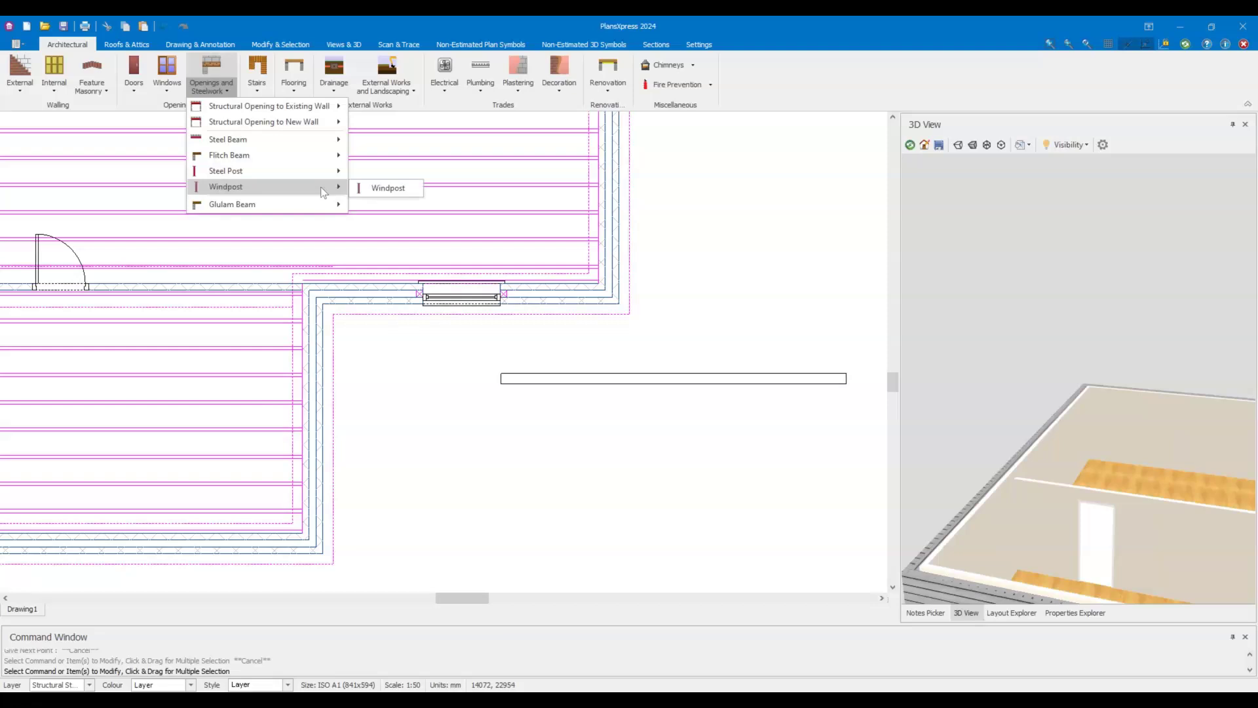
{"action": "left_click", "coordinate": [381, 187]}
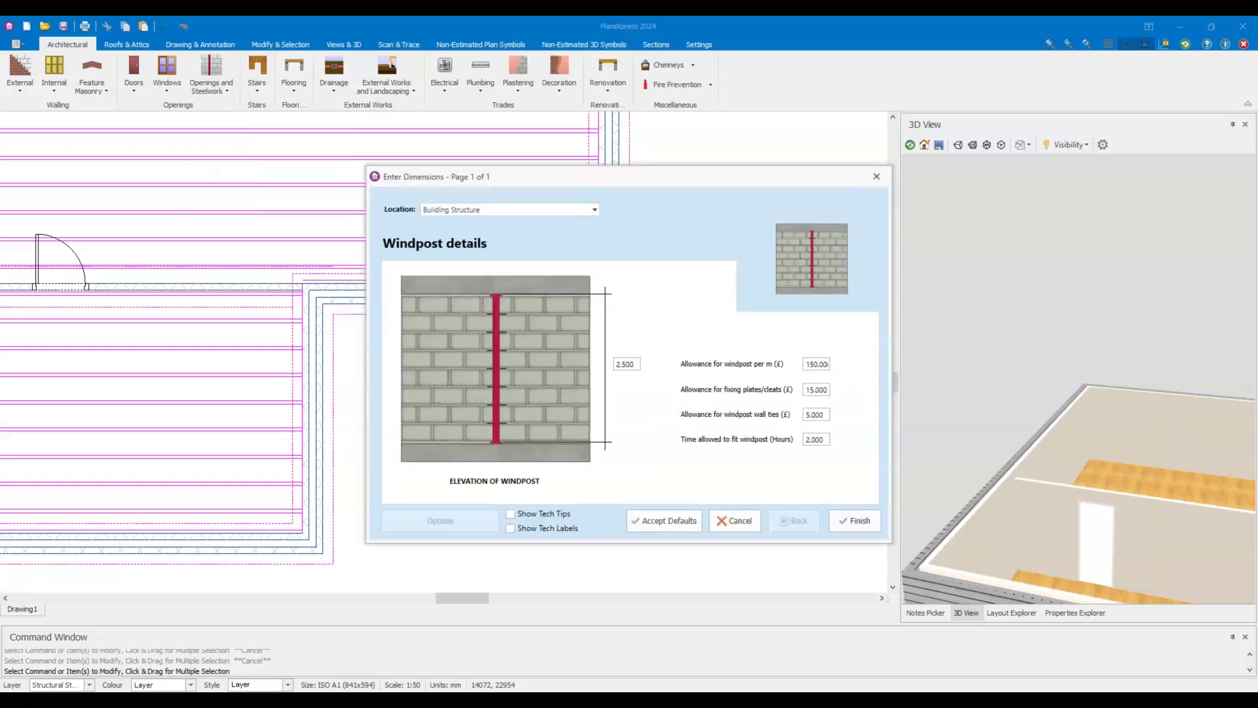
{"action": "left_click", "coordinate": [816, 363]}
{"action": "type", "text": "50.000"}
{"action": "left_click", "coordinate": [816, 389]}
{"action": "left_click", "coordinate": [816, 414]}
{"action": "key", "text": "Tab"}
{"action": "left_click", "coordinate": [855, 522]}
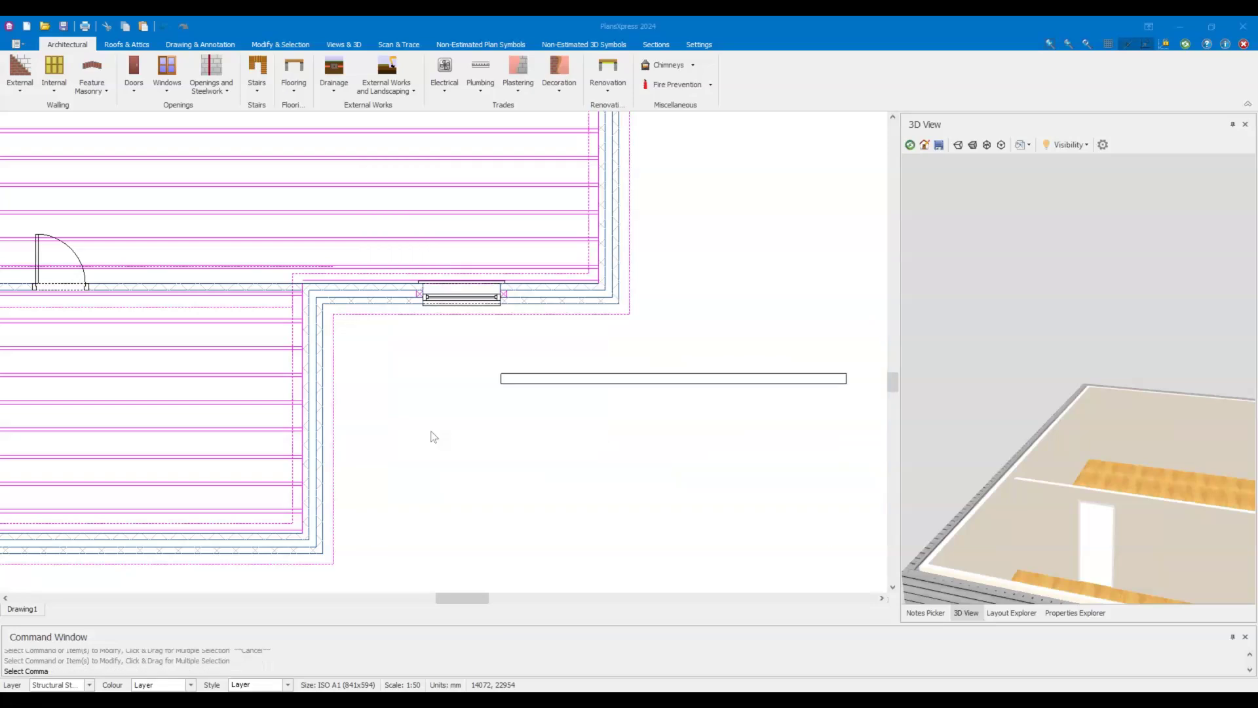
Place the windpost centred in the inner leaf of the smaller room's external wall nearest the flitch beam, keeping its default rotation, and end the command.
{"action": "scroll", "coordinate": [326, 429], "scroll_direction": "up", "scroll_amount": 3}
{"action": "scroll", "coordinate": [308, 439], "scroll_direction": "up", "scroll_amount": 1}
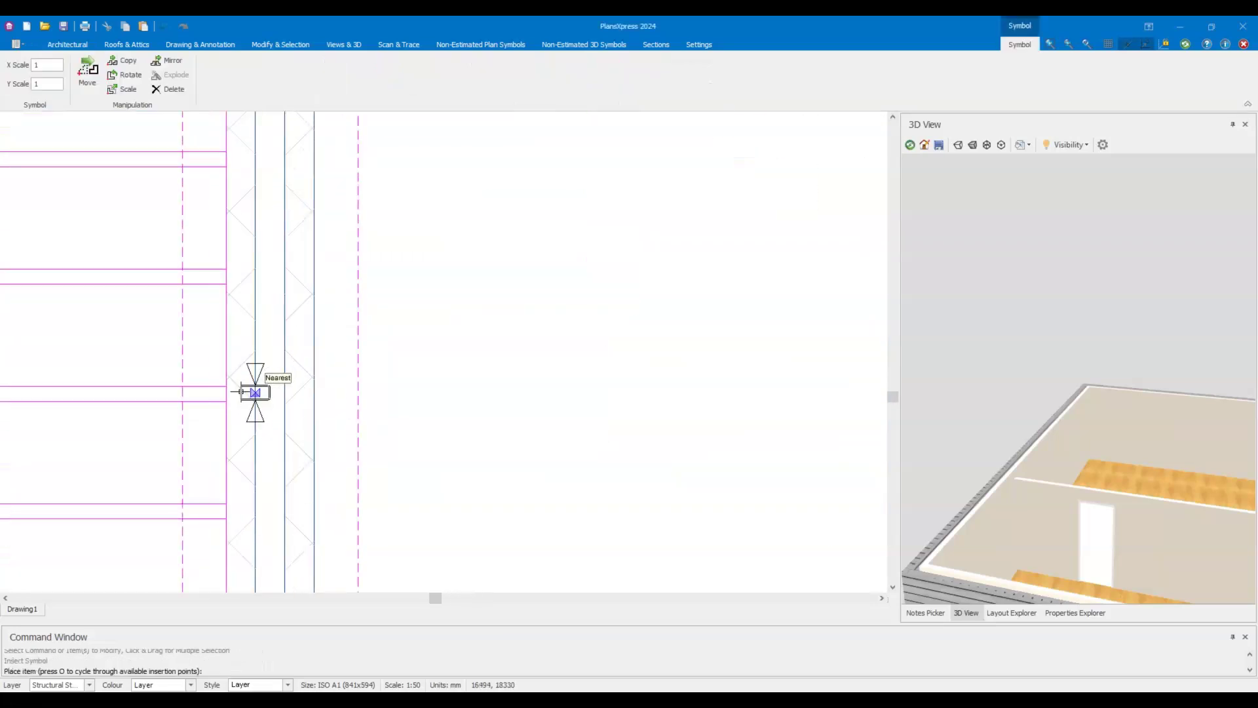
{"action": "scroll", "coordinate": [239, 318], "scroll_direction": "up", "scroll_amount": 1}
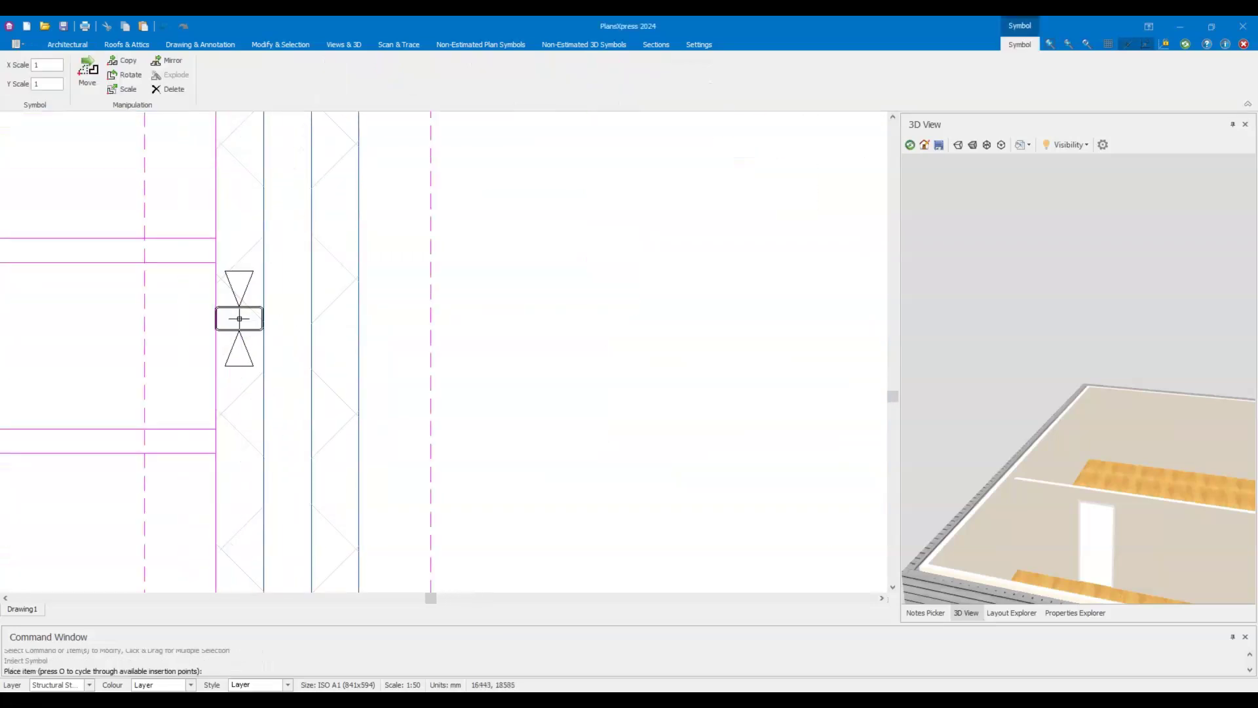
{"action": "left_click", "coordinate": [239, 319]}
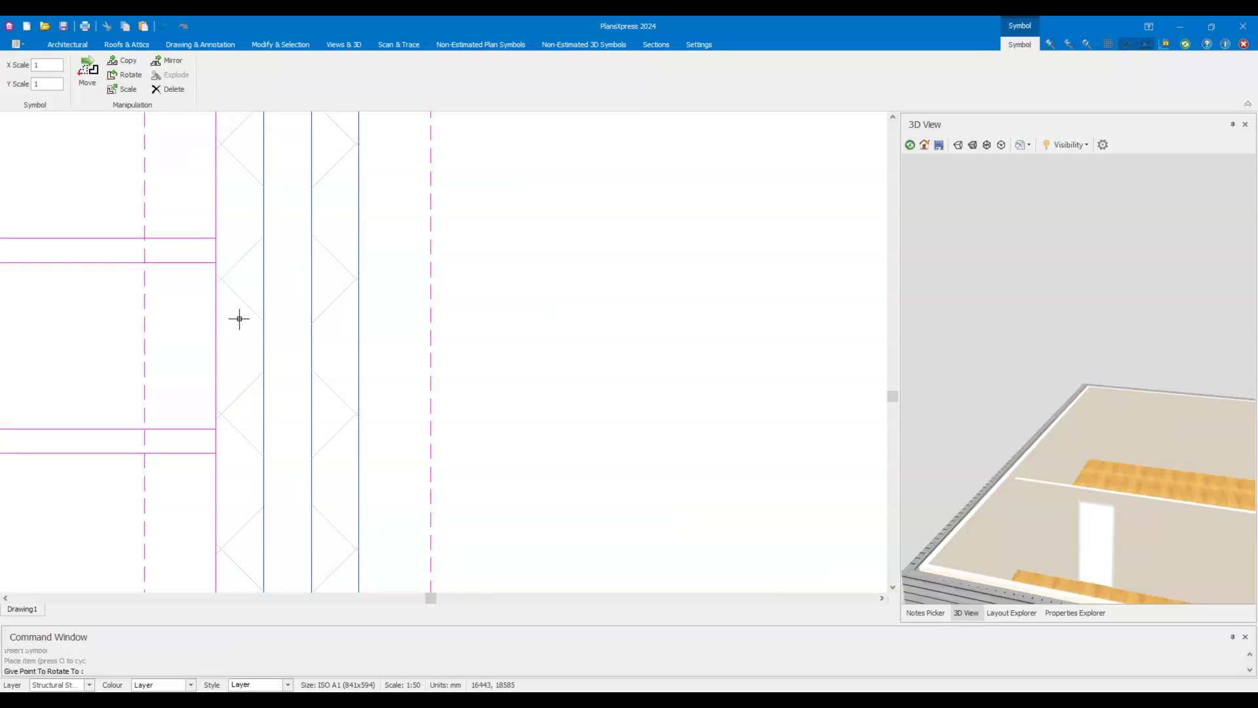
{"action": "left_click", "coordinate": [239, 318]}
{"action": "scroll", "coordinate": [239, 318], "scroll_direction": "down", "scroll_amount": 2}
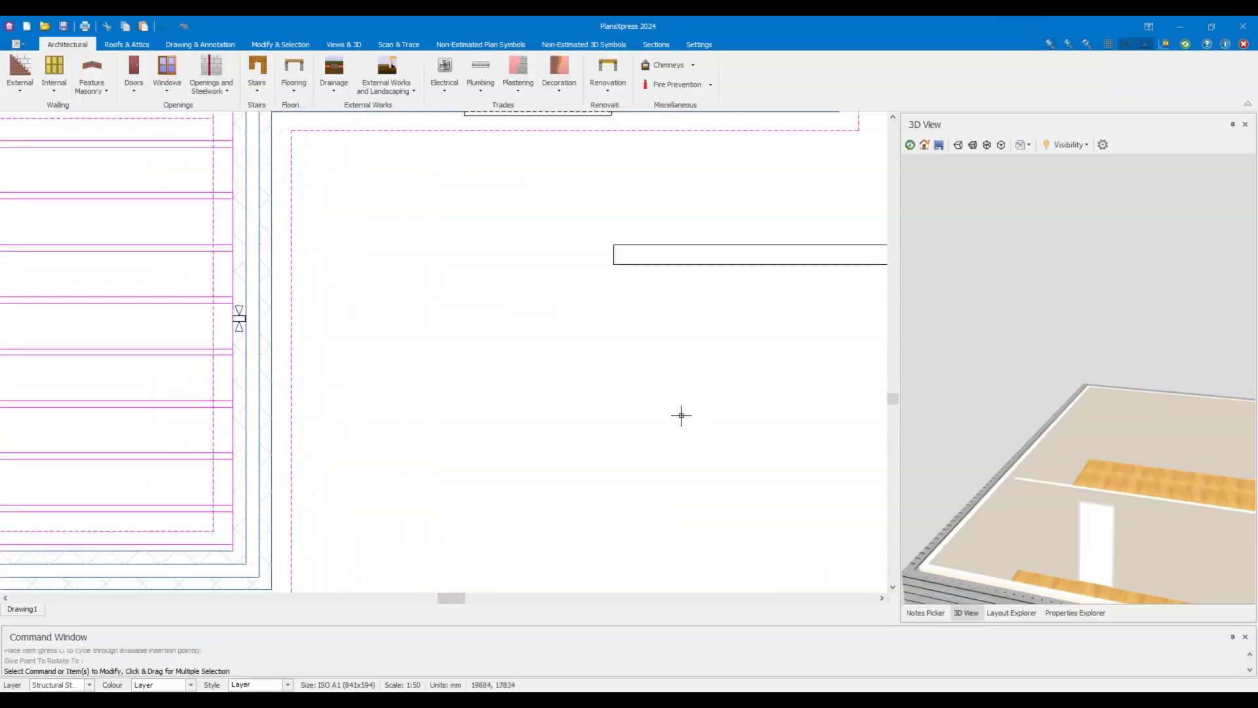
{"action": "scroll", "coordinate": [681, 416], "scroll_direction": "down", "scroll_amount": 2}
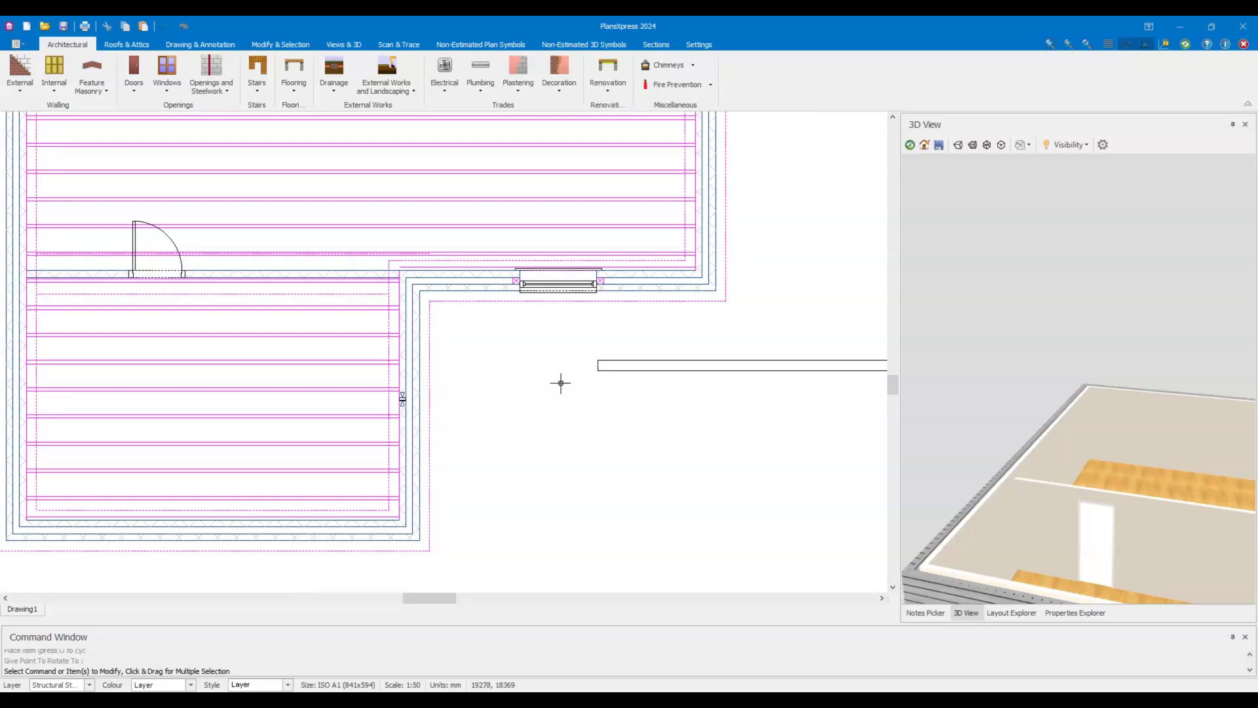
{"action": "right_click", "coordinate": [485, 405]}
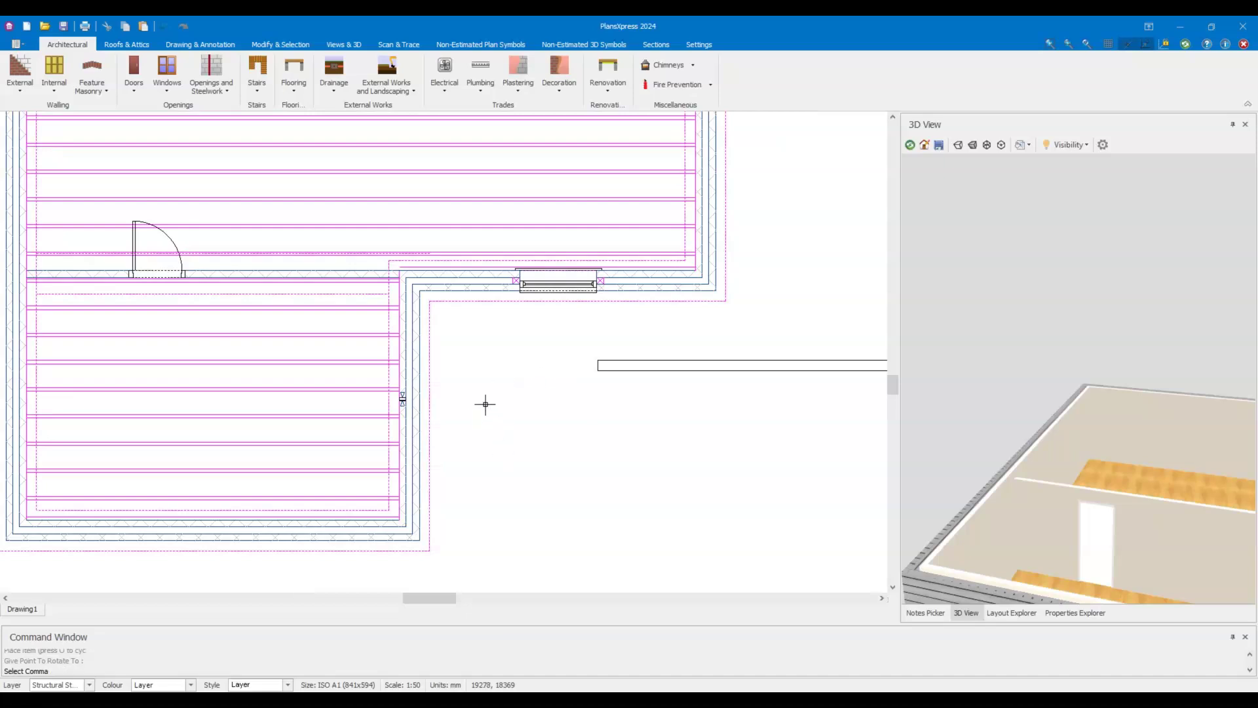
{"action": "scroll", "coordinate": [485, 404], "scroll_direction": "up", "scroll_amount": 2}
{"action": "key", "text": "Escape"}
{"action": "scroll", "coordinate": [499, 384], "scroll_direction": "down", "scroll_amount": 3}
{"action": "key", "text": "Escape"}
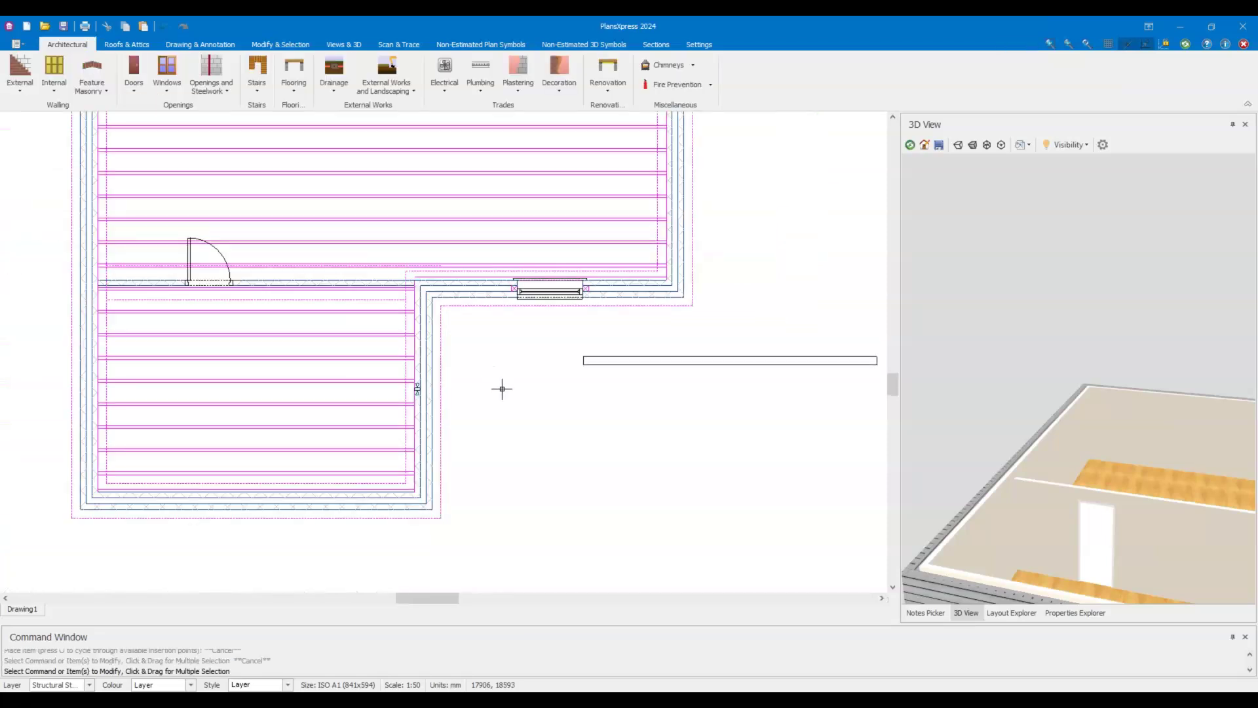
{"action": "scroll", "coordinate": [501, 386], "scroll_direction": "down", "scroll_amount": 2}
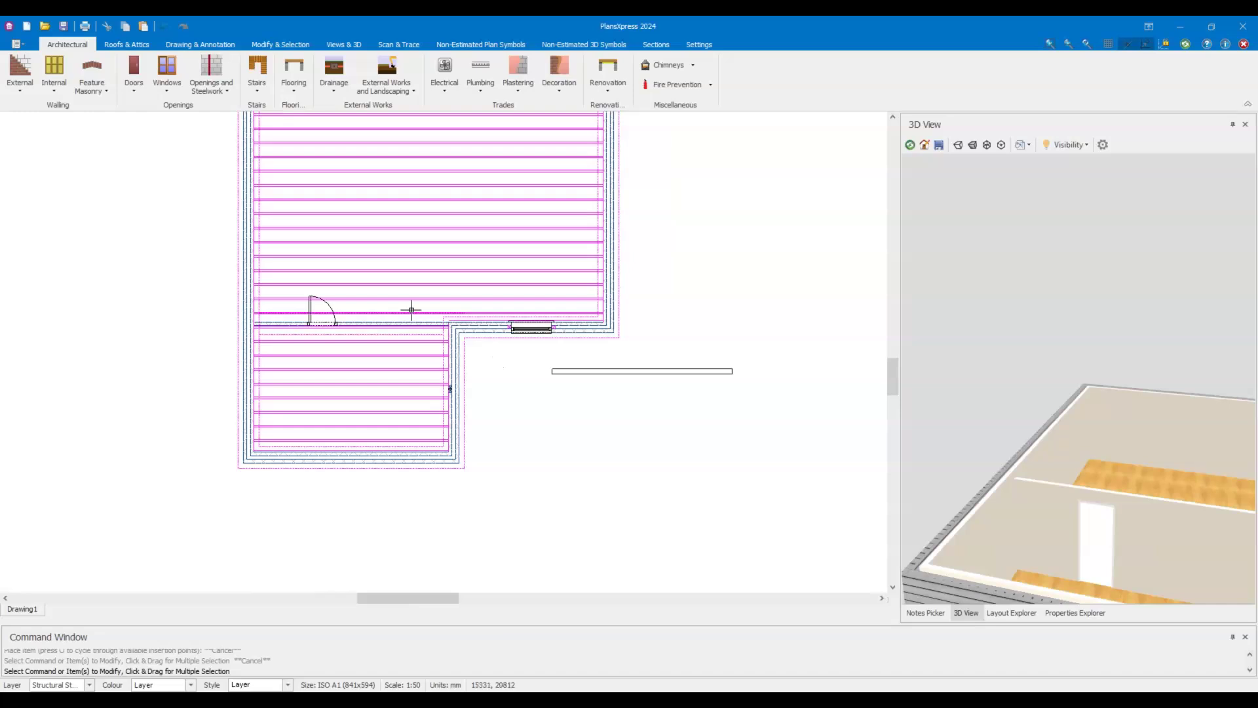
Review the available openings and steelwork items and the electrical items, including internal and external lighting and the fire alarm system components.
{"action": "left_click", "coordinate": [217, 92]}
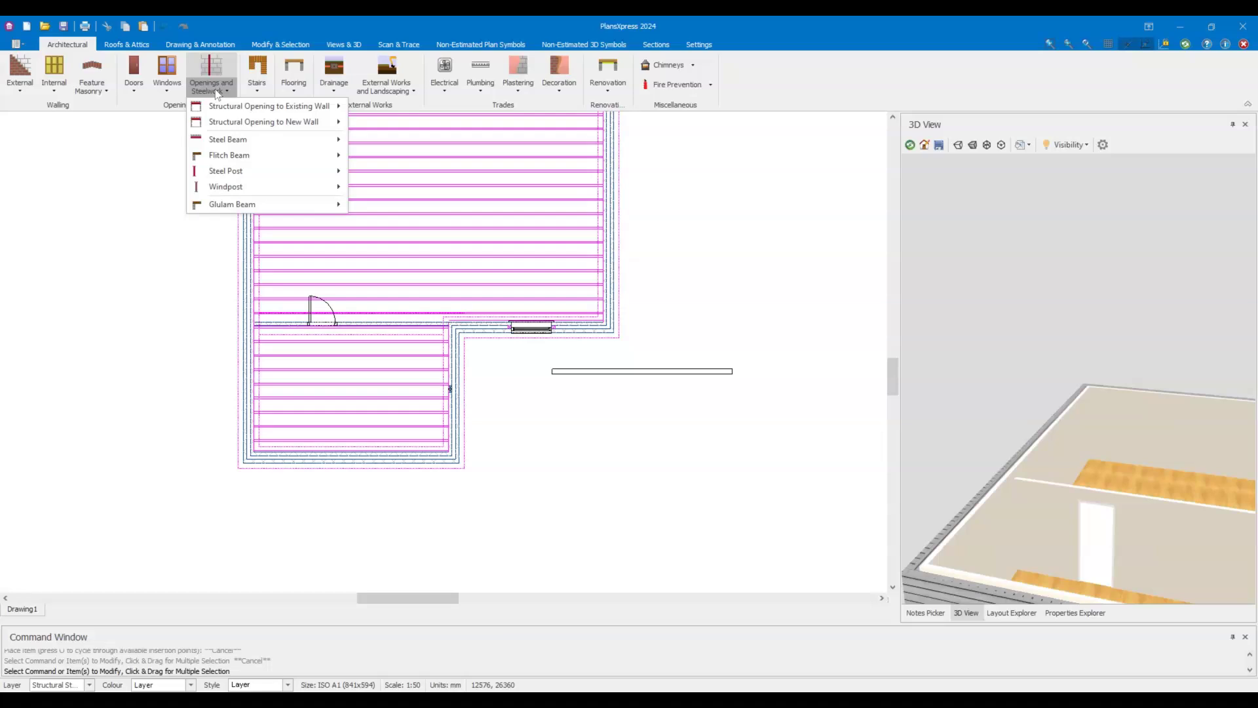
{"action": "left_click", "coordinate": [441, 87]}
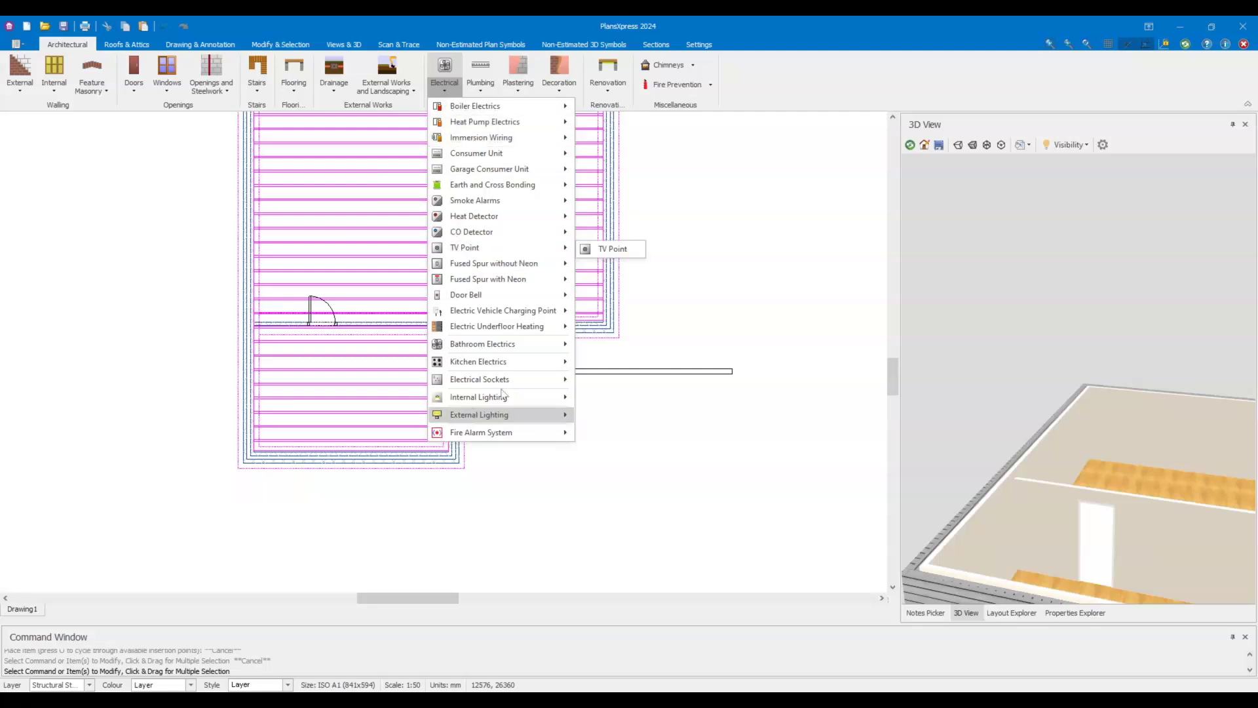
{"action": "mouse_move", "coordinate": [541, 380]}
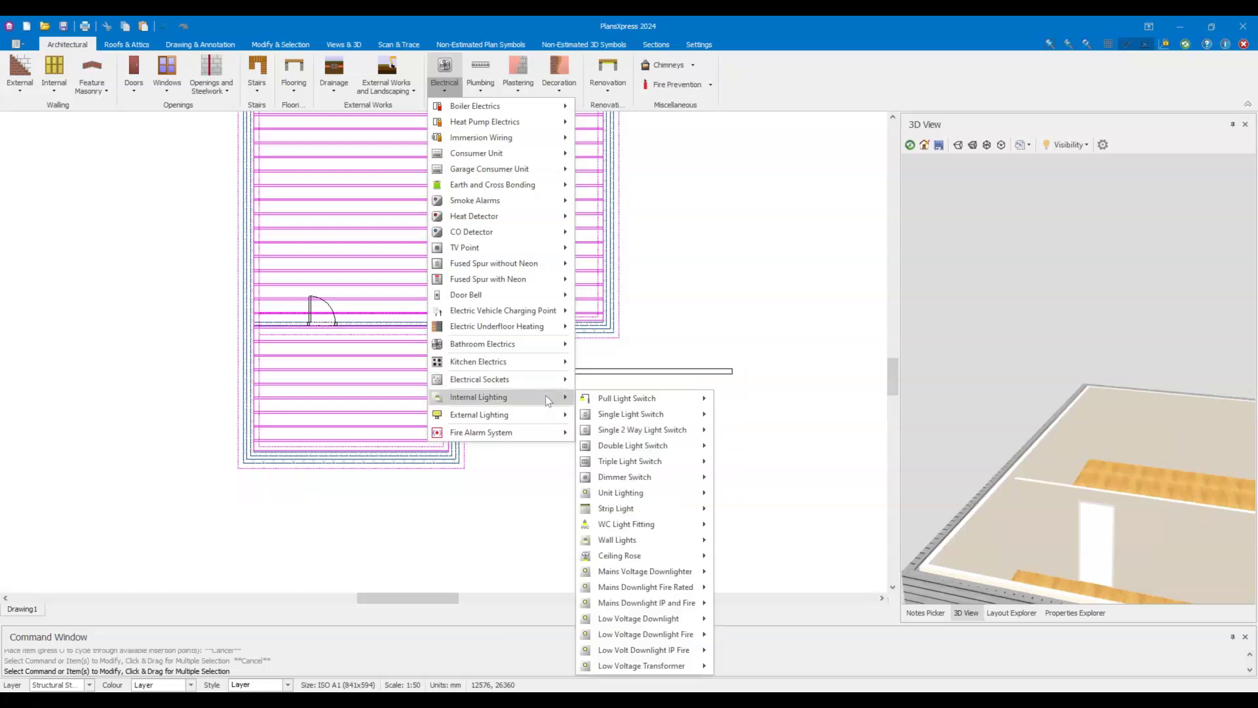
{"action": "mouse_move", "coordinate": [548, 416]}
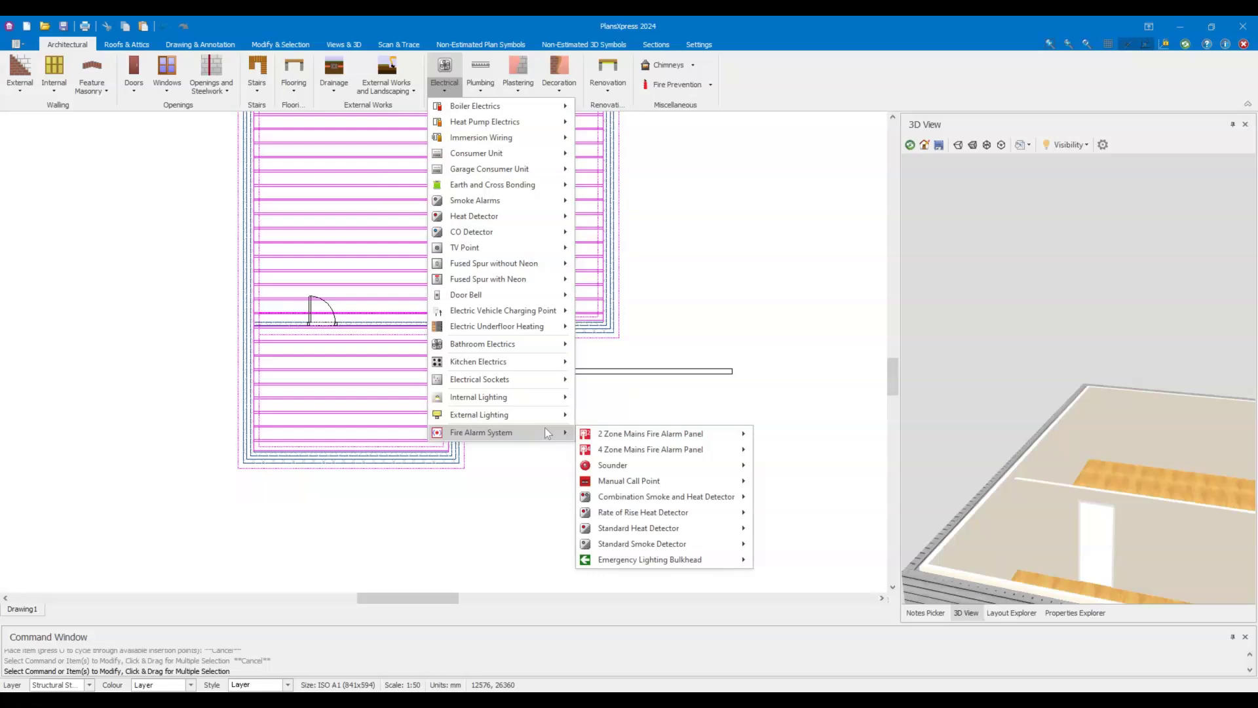
{"action": "mouse_move", "coordinate": [730, 437]}
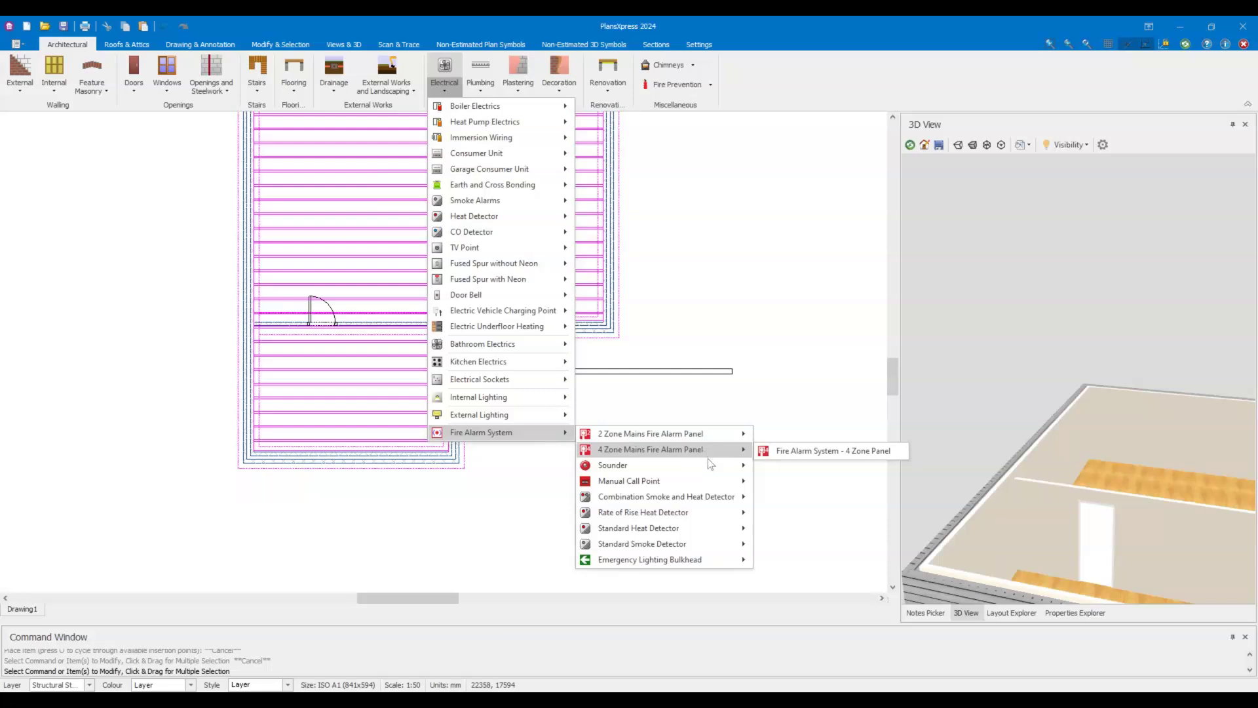
{"action": "mouse_move", "coordinate": [716, 502]}
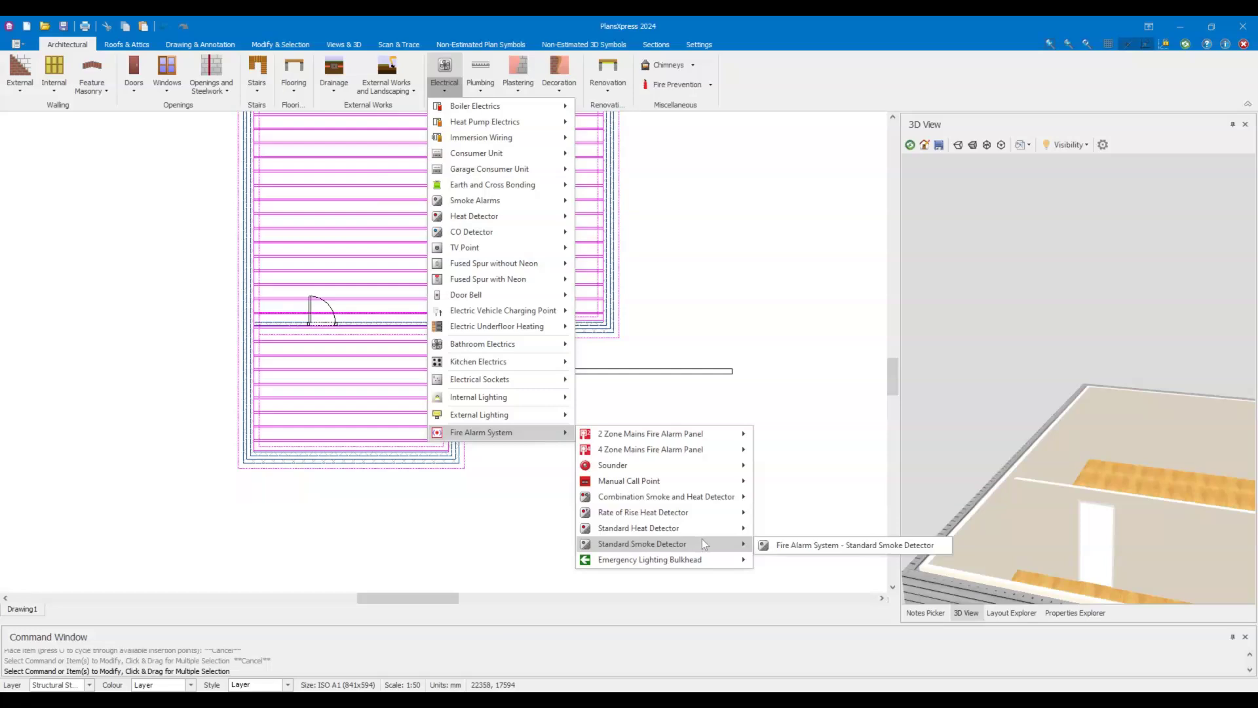
{"action": "mouse_move", "coordinate": [675, 562]}
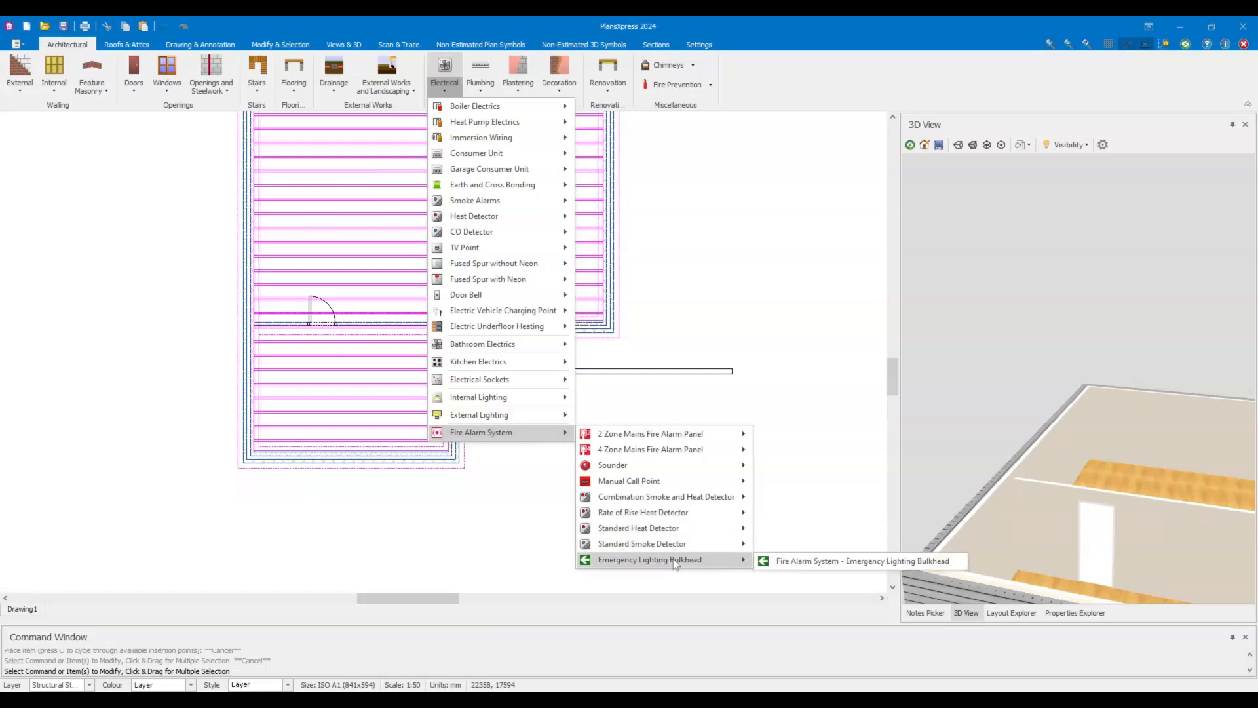
{"action": "left_click", "coordinate": [675, 245]}
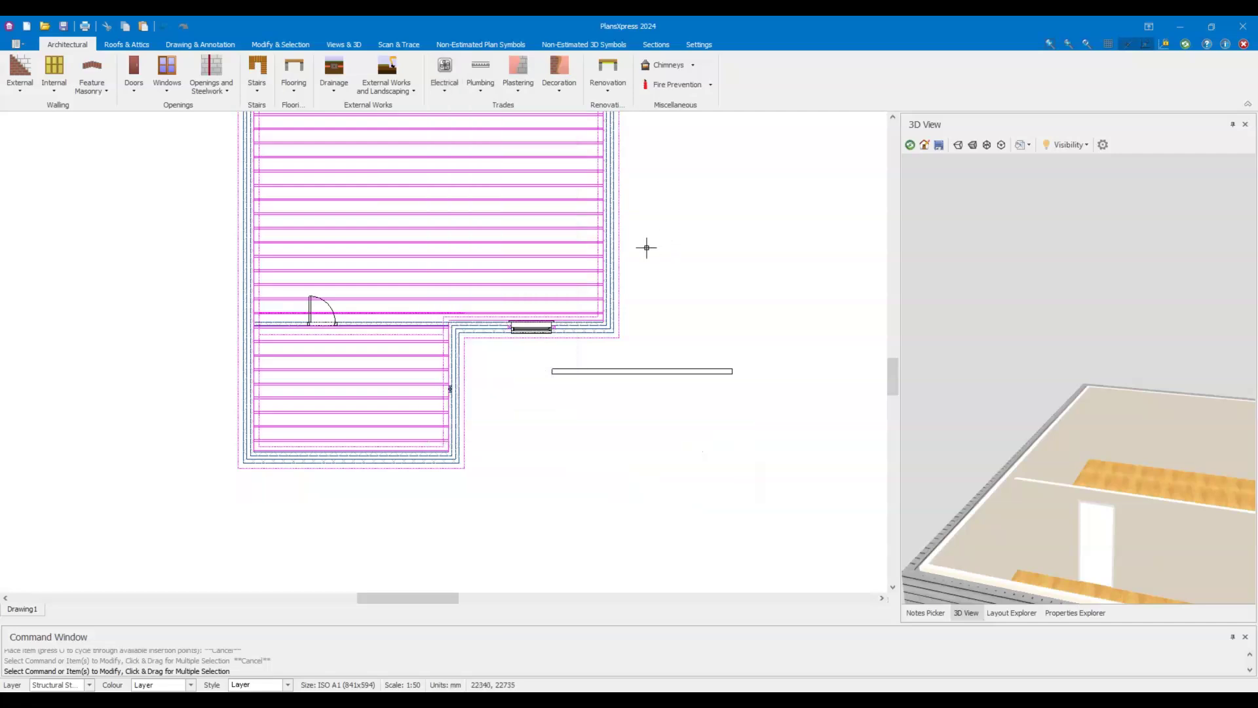
Set up removal of floor screed on the ground floor with tech tips shown, accepting the default thickness and plant requirements.
{"action": "left_click", "coordinate": [604, 93]}
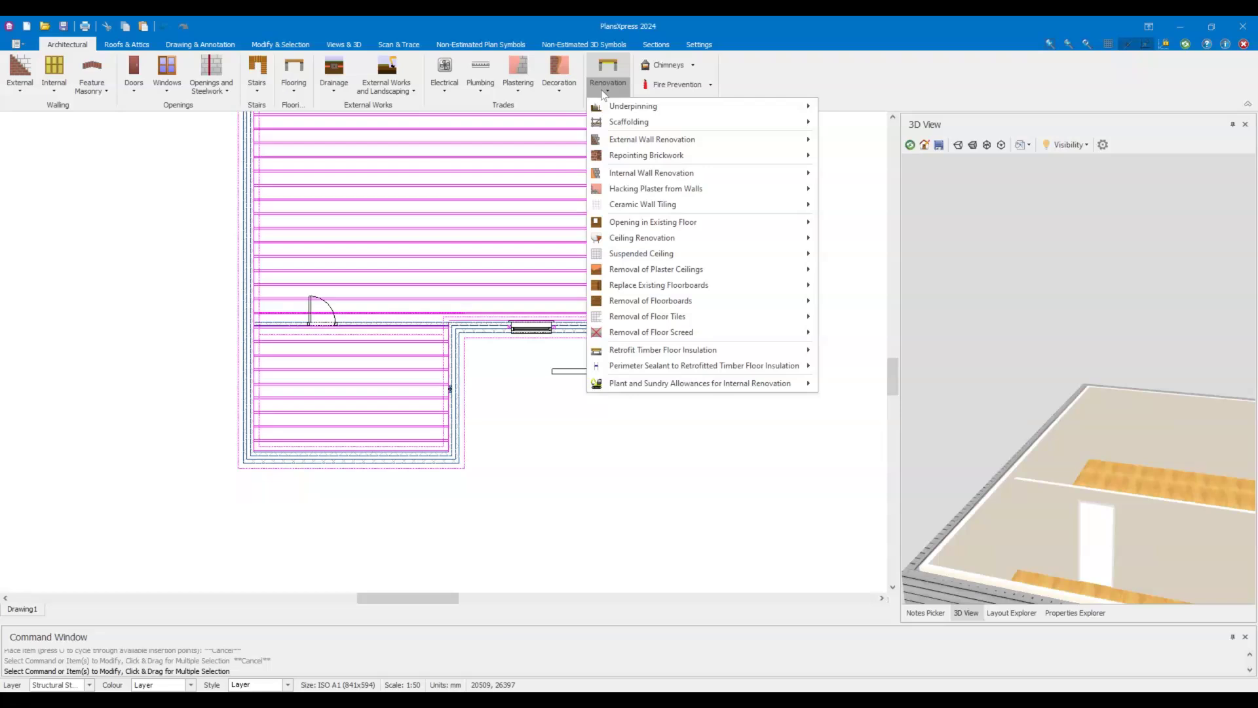
{"action": "mouse_move", "coordinate": [776, 337]}
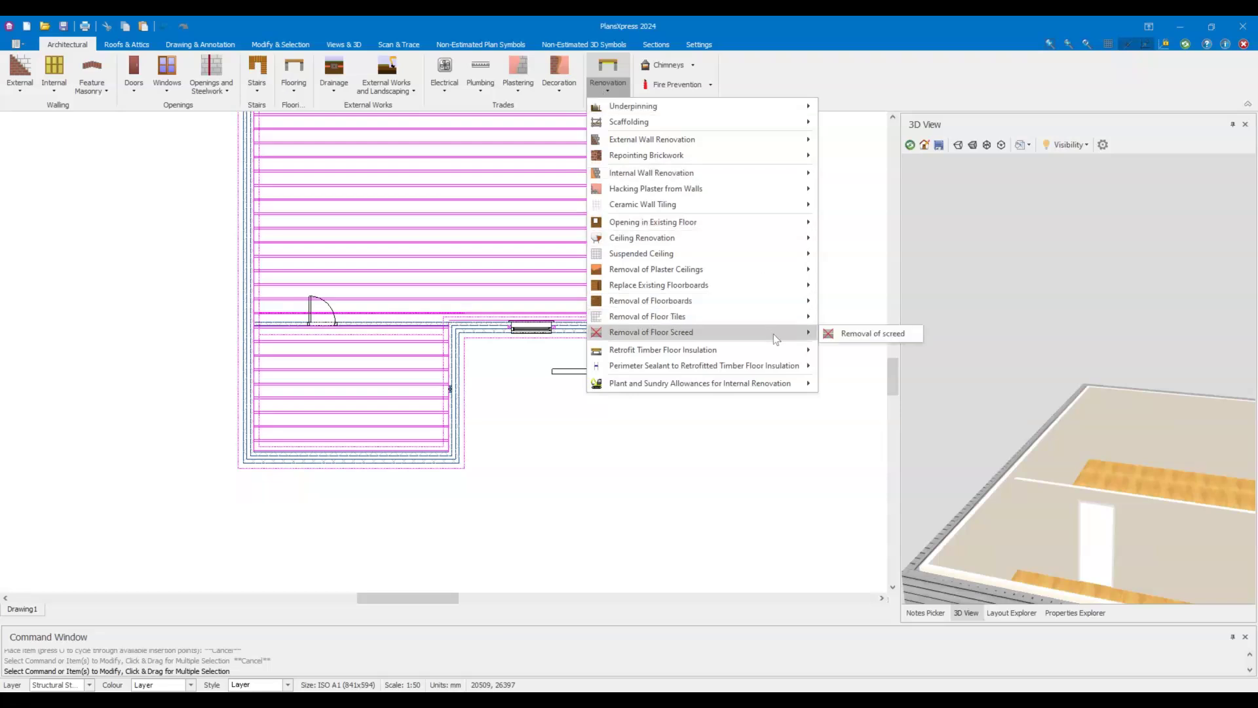
{"action": "left_click", "coordinate": [862, 333]}
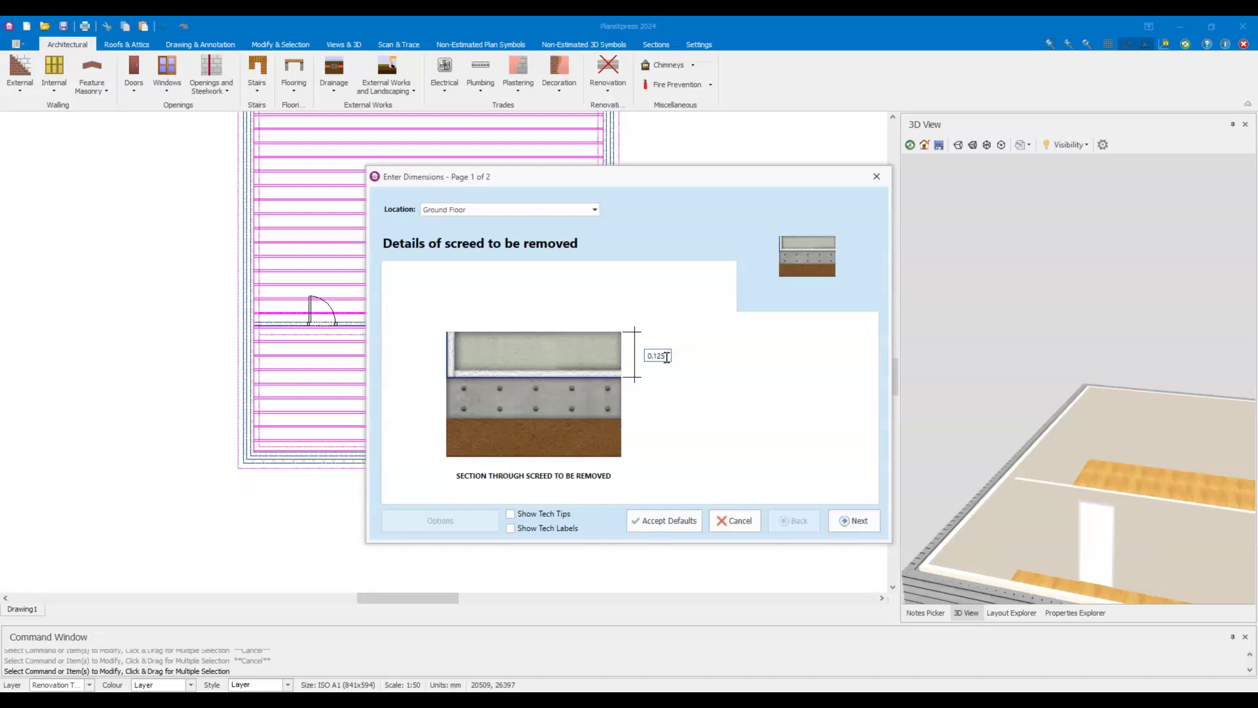
{"action": "left_click", "coordinate": [542, 513]}
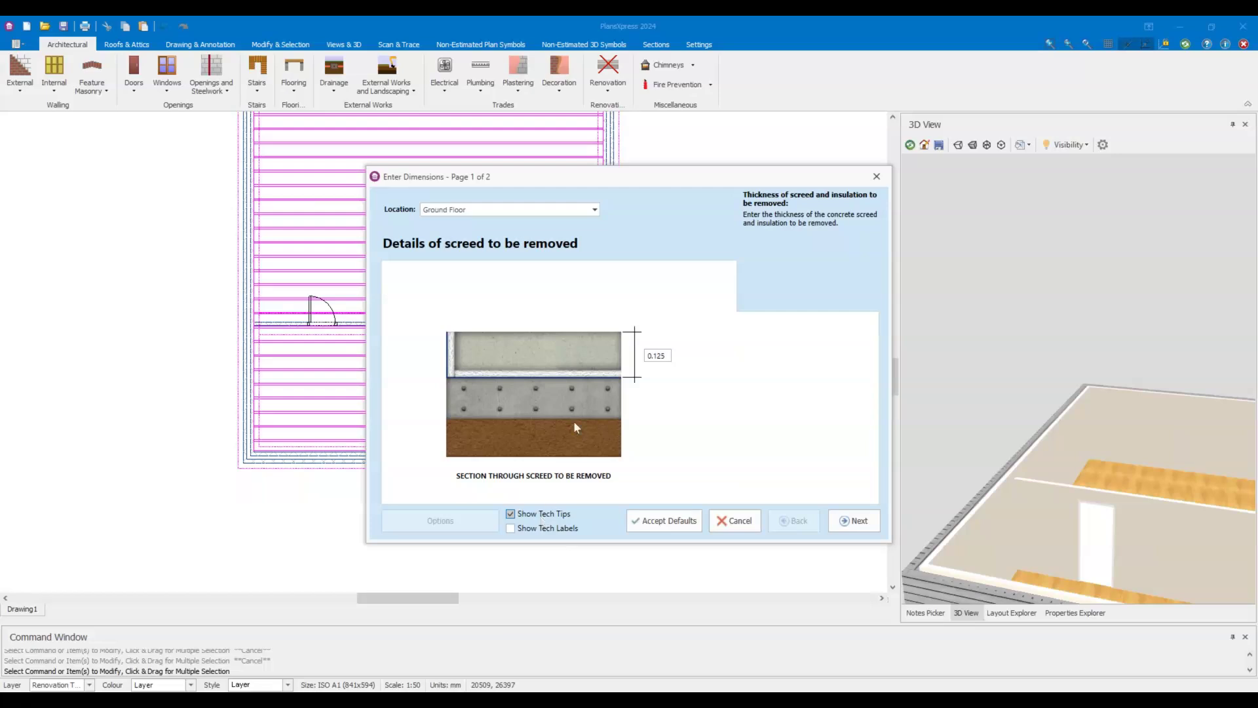
{"action": "left_click", "coordinate": [851, 521]}
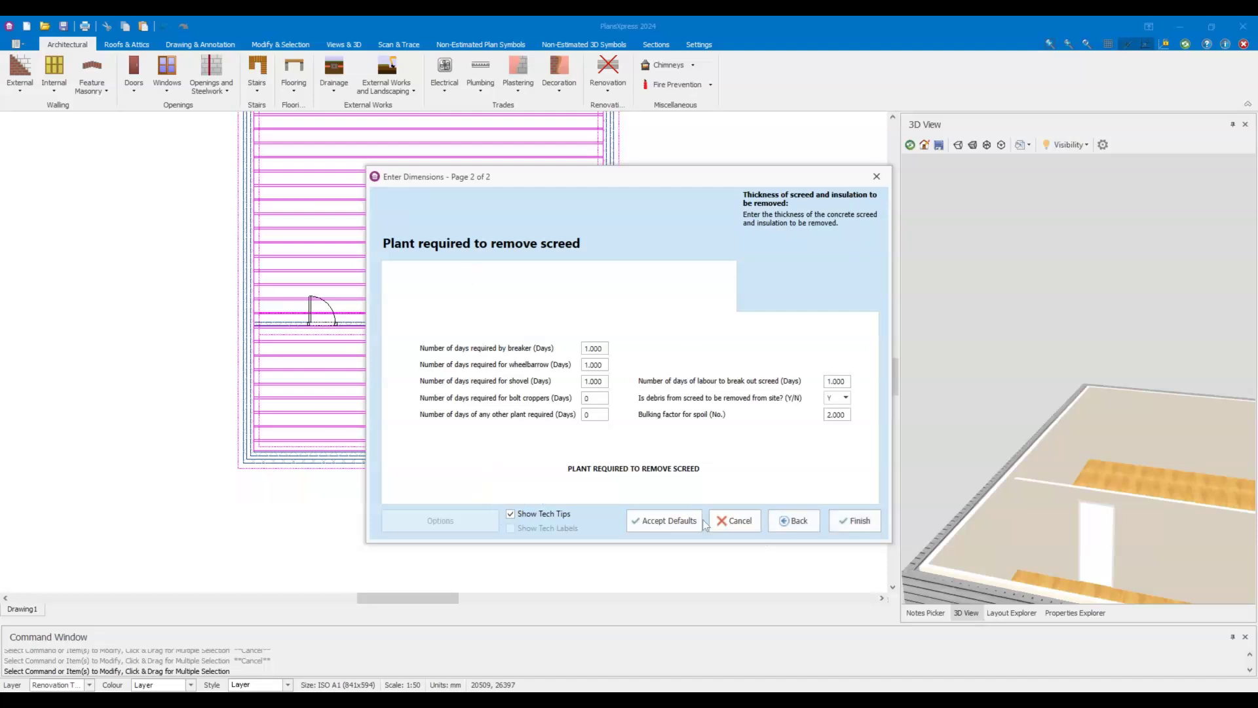
{"action": "left_click", "coordinate": [667, 521]}
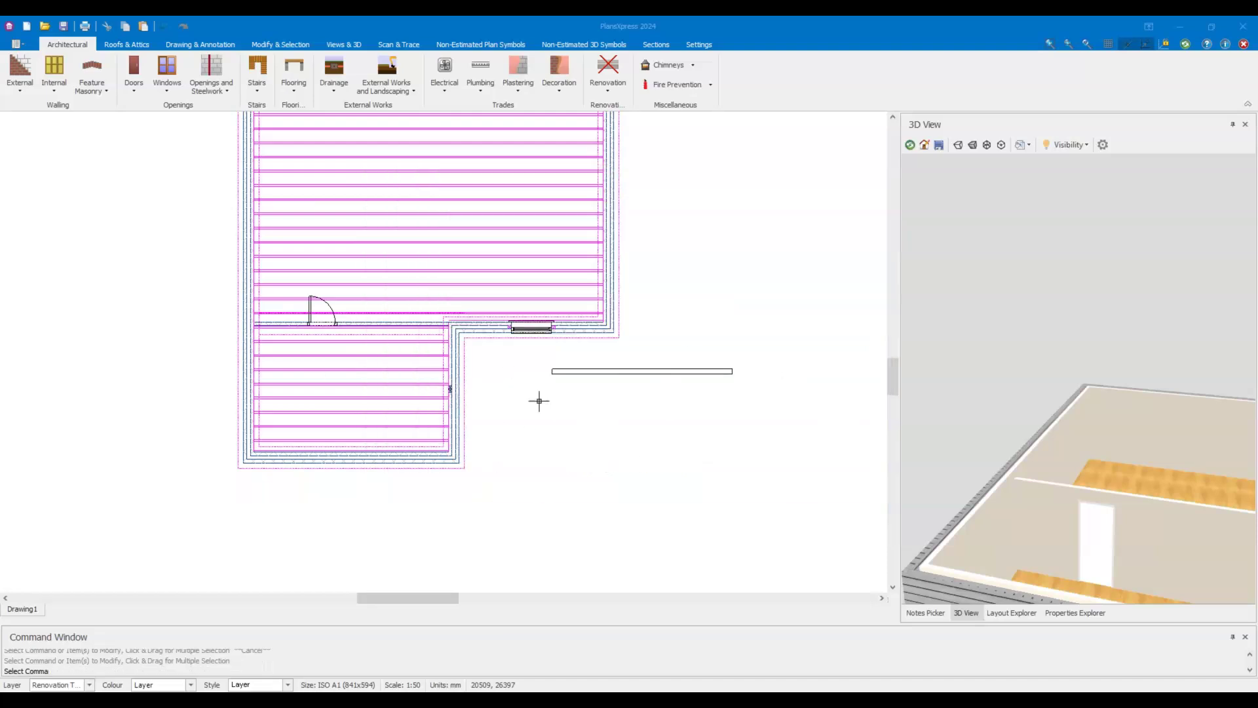
Draw the screed removal area as an L-shaped outline in the empty space below the flitch beam and close it square.
{"action": "left_click", "coordinate": [561, 397]}
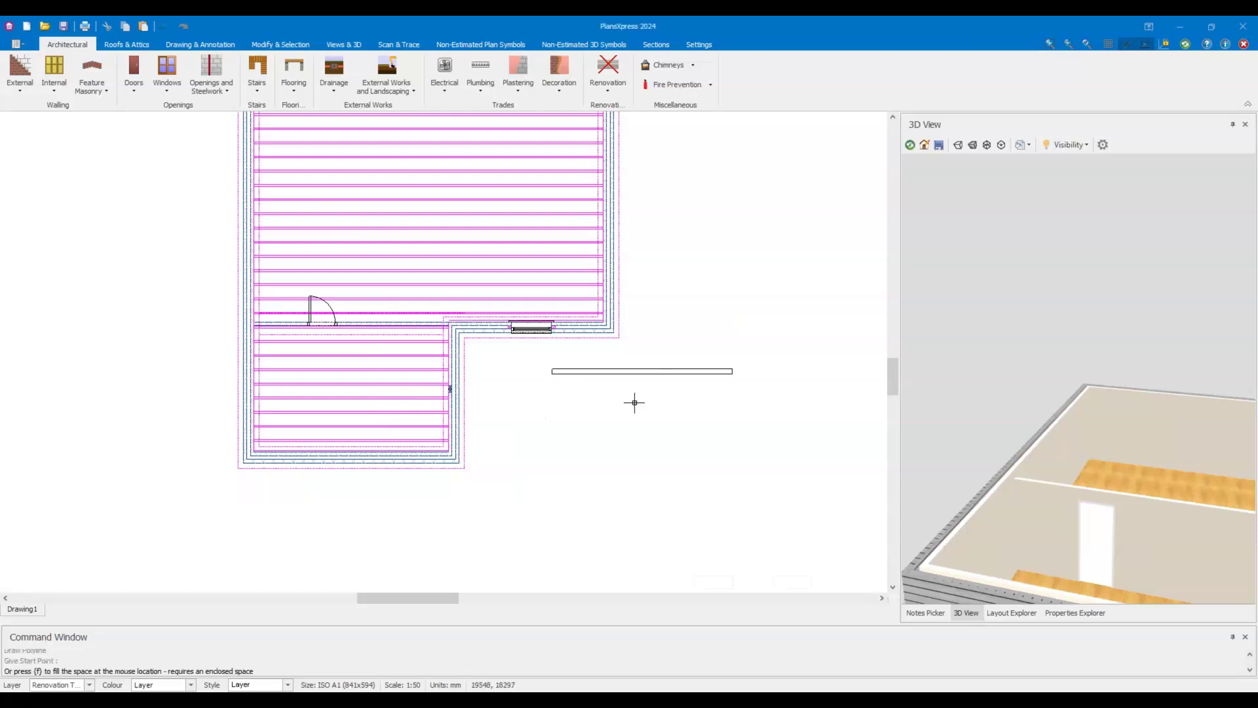
{"action": "left_click", "coordinate": [678, 399]}
{"action": "left_click", "coordinate": [678, 451]}
{"action": "left_click", "coordinate": [745, 451]}
{"action": "left_click", "coordinate": [745, 525]}
{"action": "key", "text": "s"}
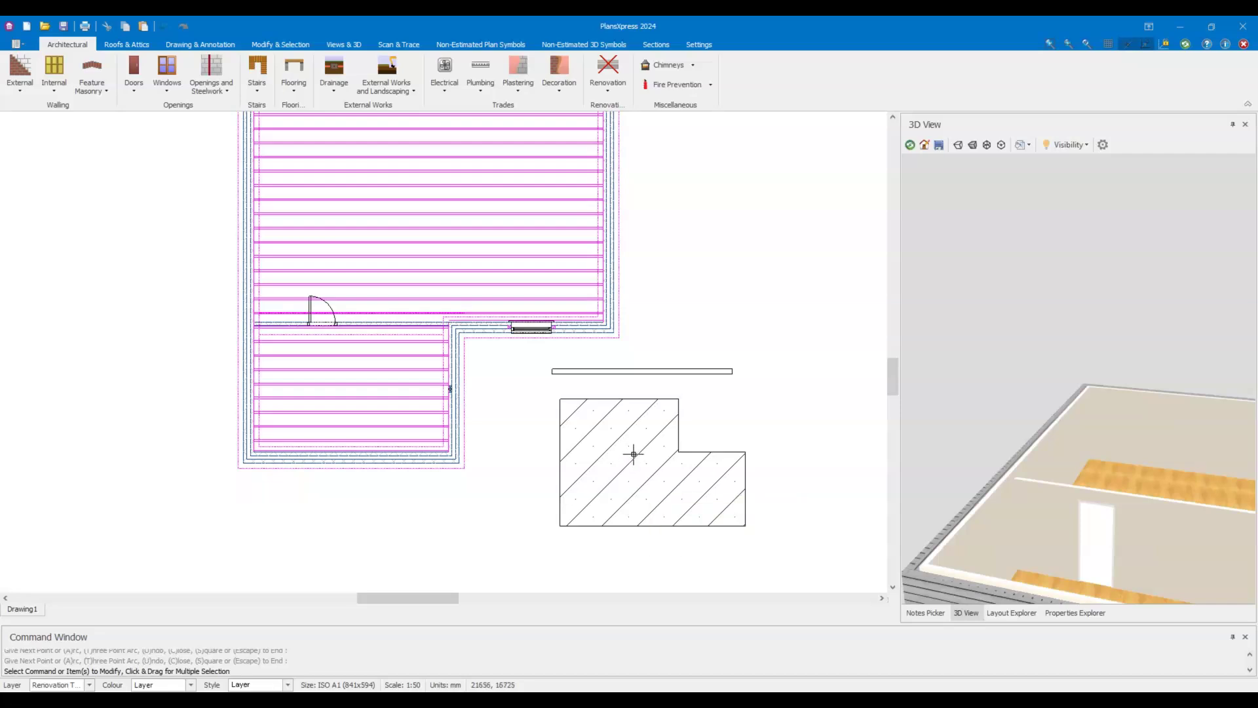
Set up board insulation to the existing timber floor, going through the floor dimensions and insulation installation details with their default values.
{"action": "left_click", "coordinate": [608, 92]}
{"action": "mouse_move", "coordinate": [749, 353]}
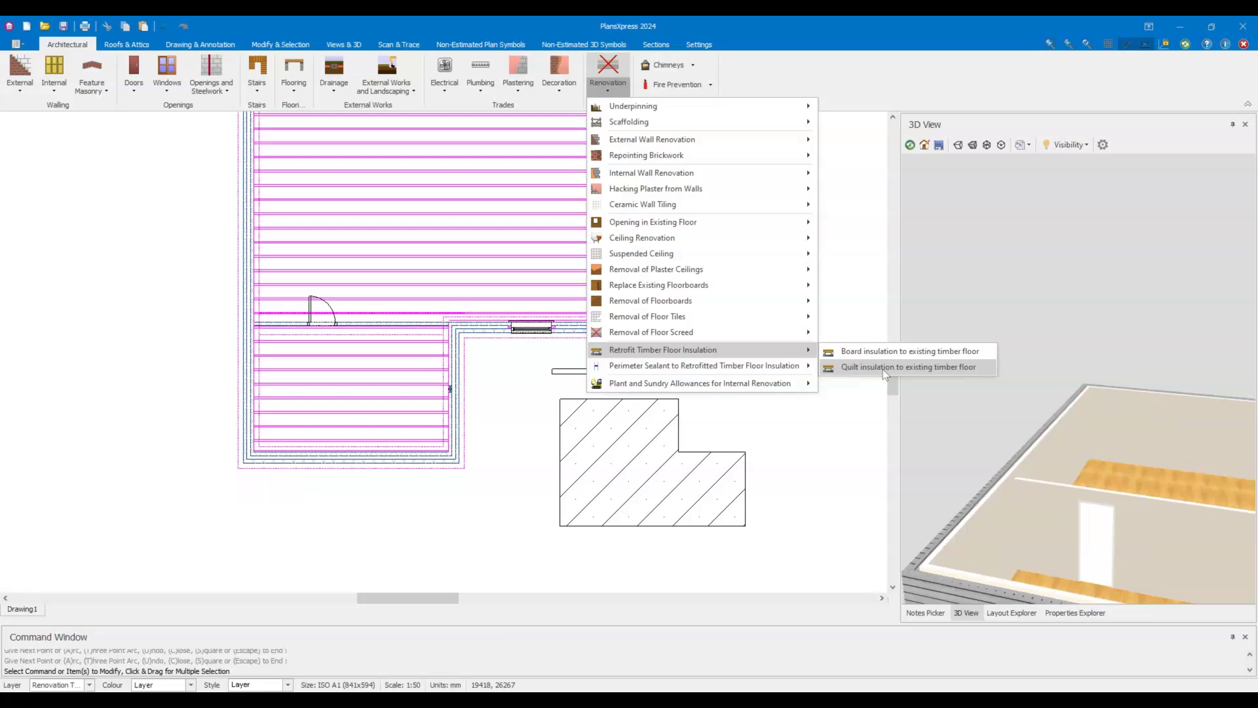
{"action": "left_click", "coordinate": [903, 353]}
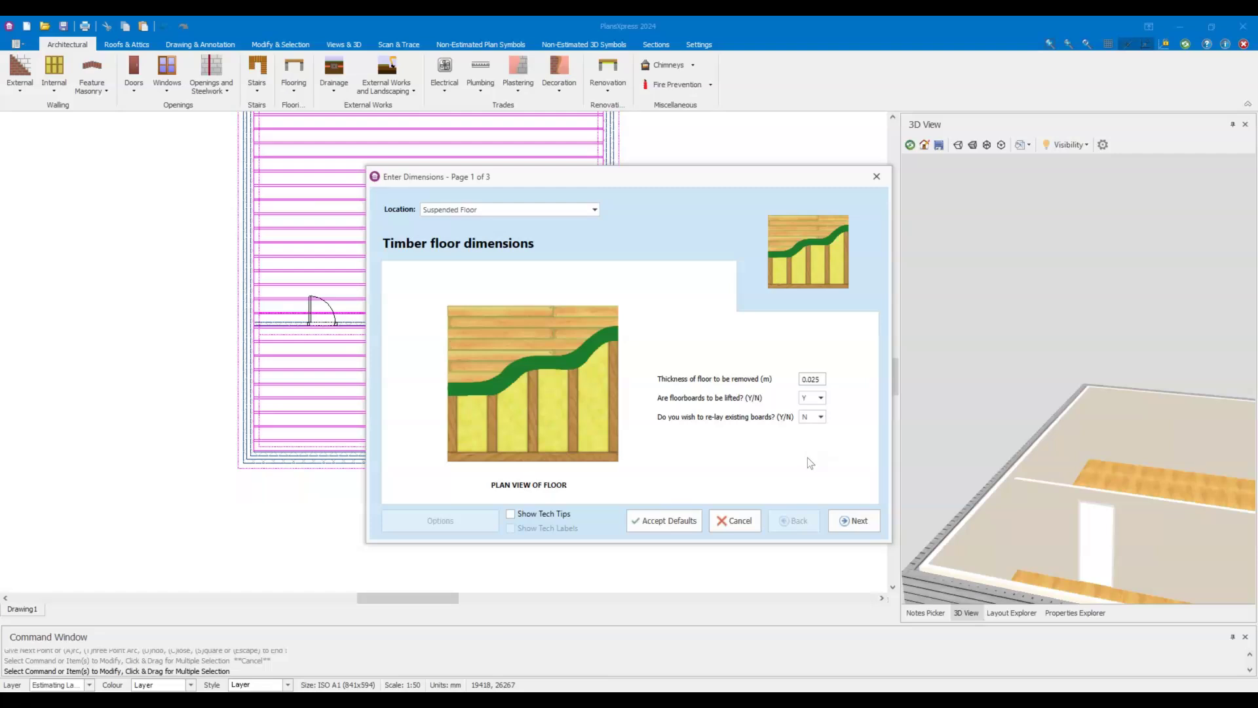
{"action": "left_click", "coordinate": [859, 521]}
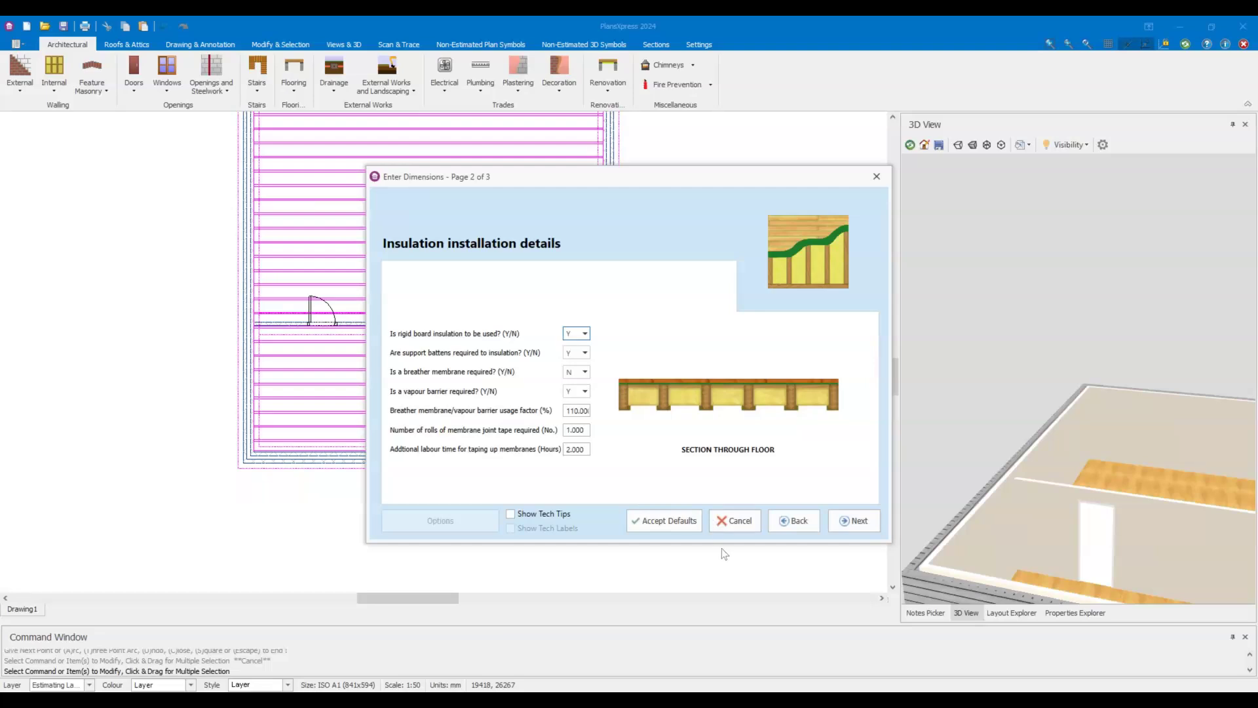
{"action": "left_click", "coordinate": [858, 521]}
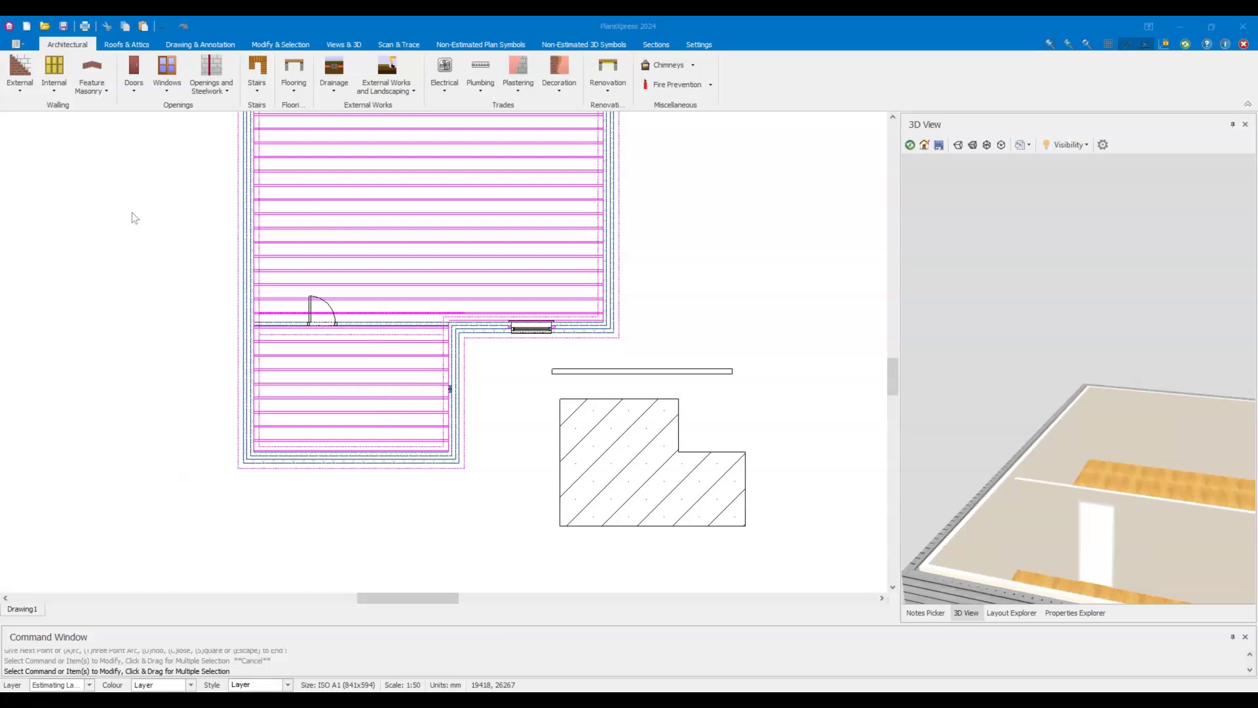
Apply the retrofit floor insulation to the smaller room's timber floor and place its text label outside the building, left of that room.
{"action": "left_click", "coordinate": [268, 130]}
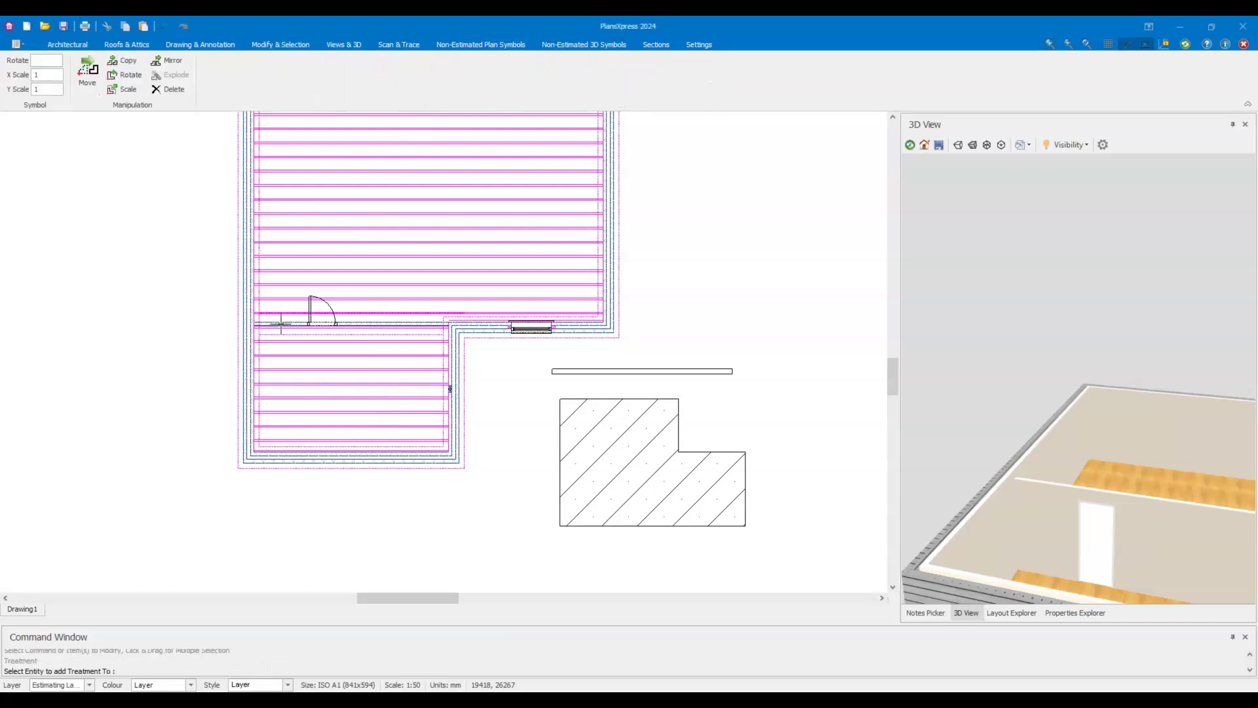
{"action": "middle_click_drag", "start_coordinate": [325, 272], "coordinate": [341, 319]}
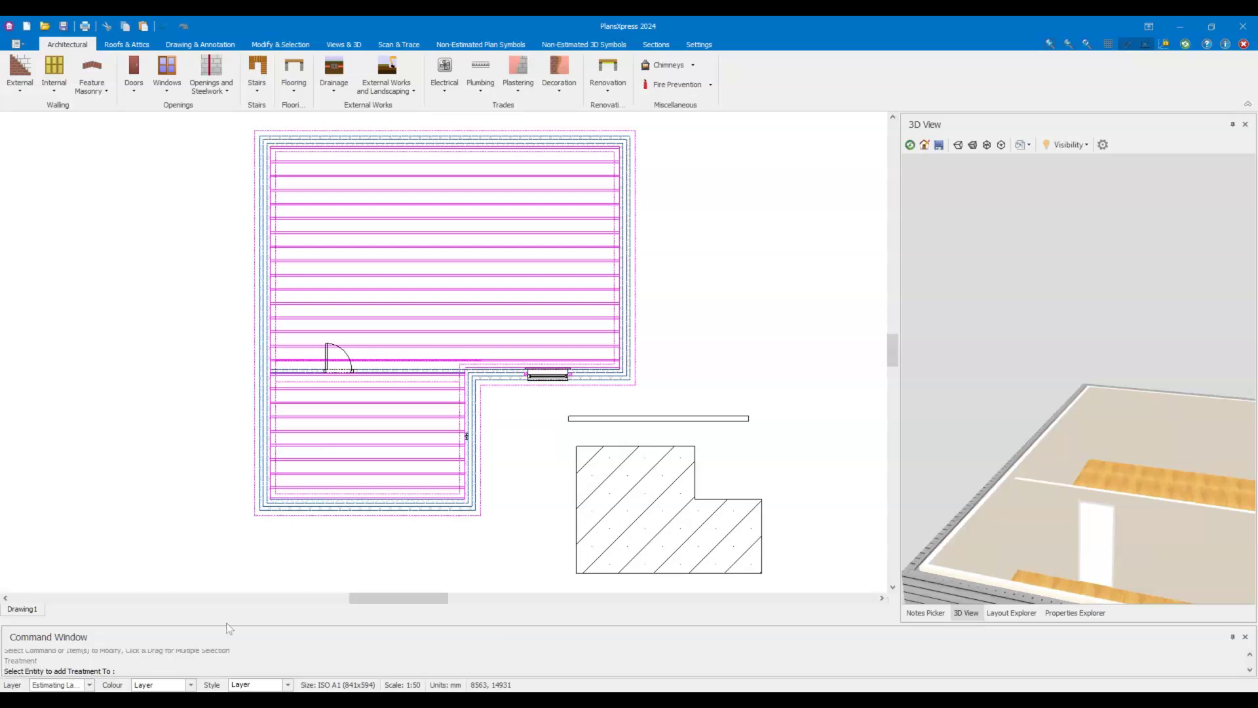
{"action": "left_click", "coordinate": [328, 444]}
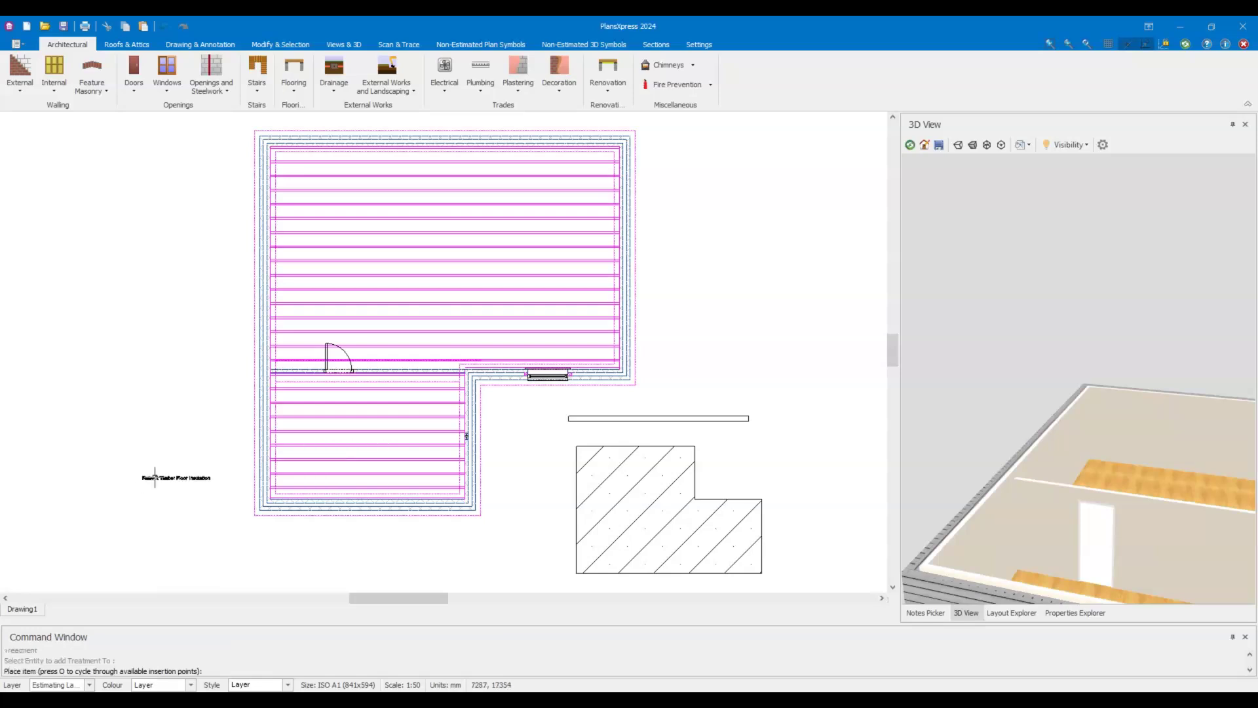
{"action": "scroll", "coordinate": [154, 474], "scroll_direction": "up", "scroll_amount": 2}
{"action": "scroll", "coordinate": [182, 460], "scroll_direction": "up", "scroll_amount": 2}
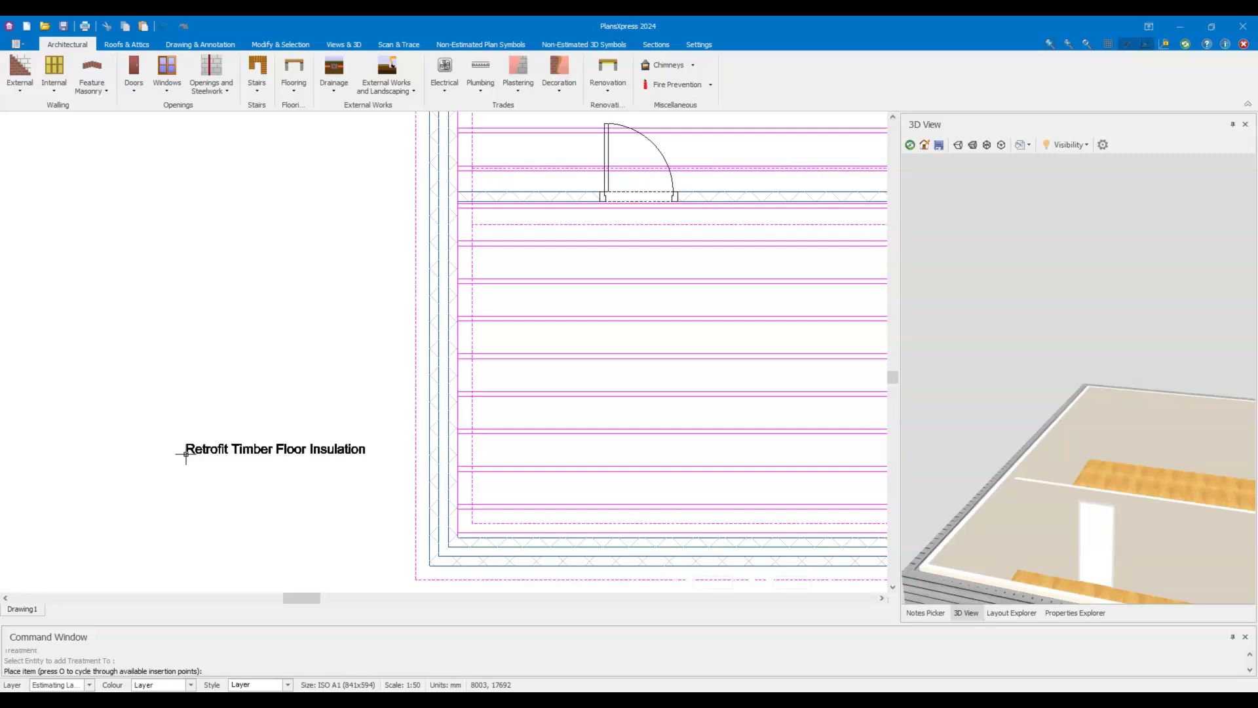
{"action": "left_click", "coordinate": [187, 453]}
{"action": "left_click", "coordinate": [186, 454]}
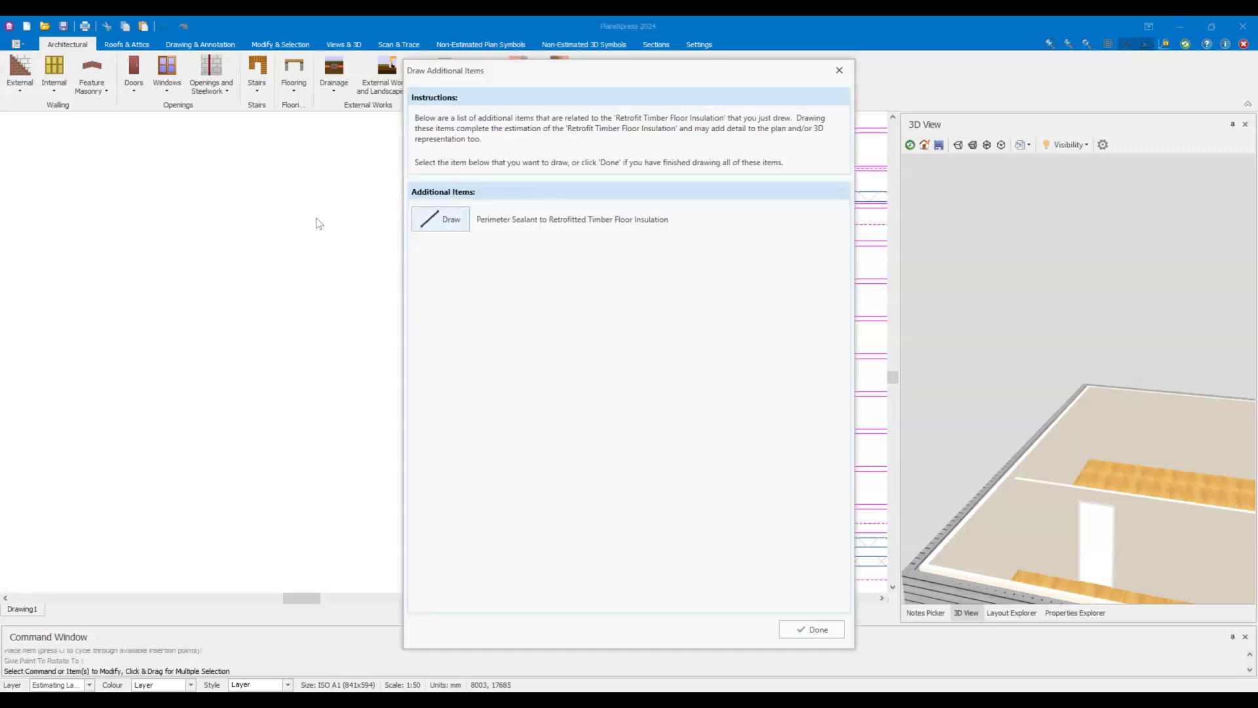
Add default perimeter floor sealant to the retrofitted insulation, tracing its line along the building's left and upper inner wall faces.
{"action": "left_click", "coordinate": [448, 219]}
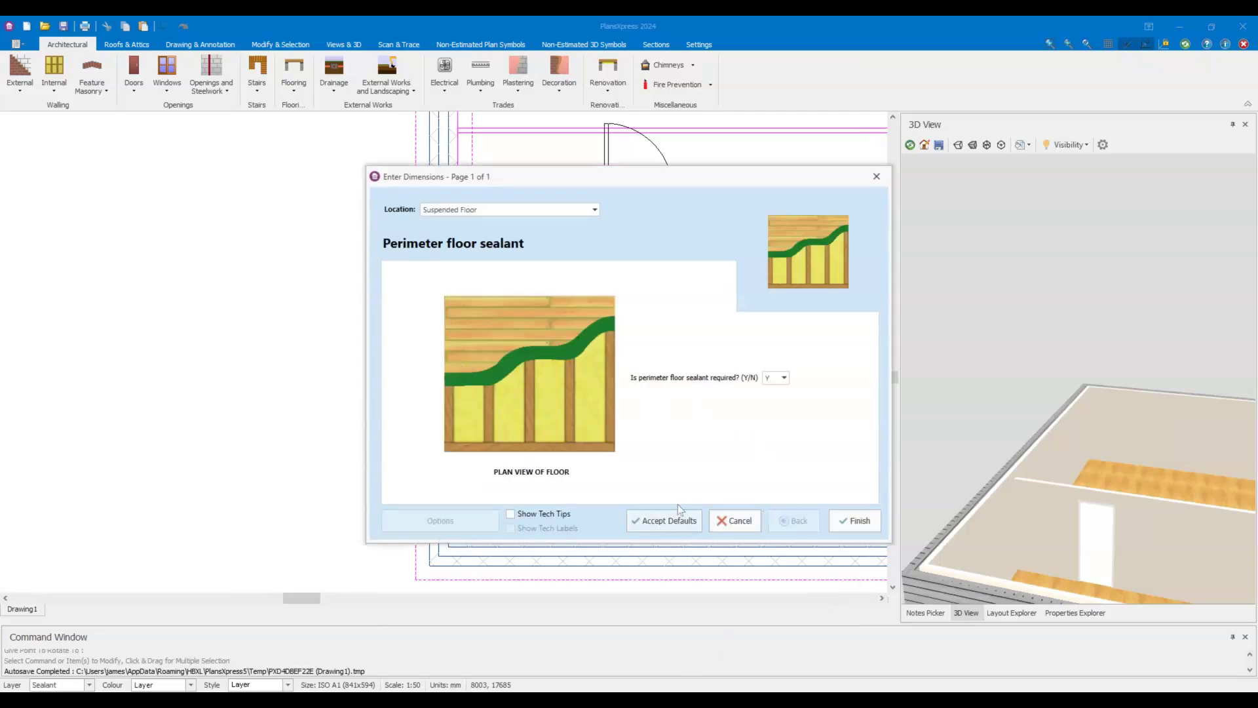
{"action": "left_click", "coordinate": [691, 527]}
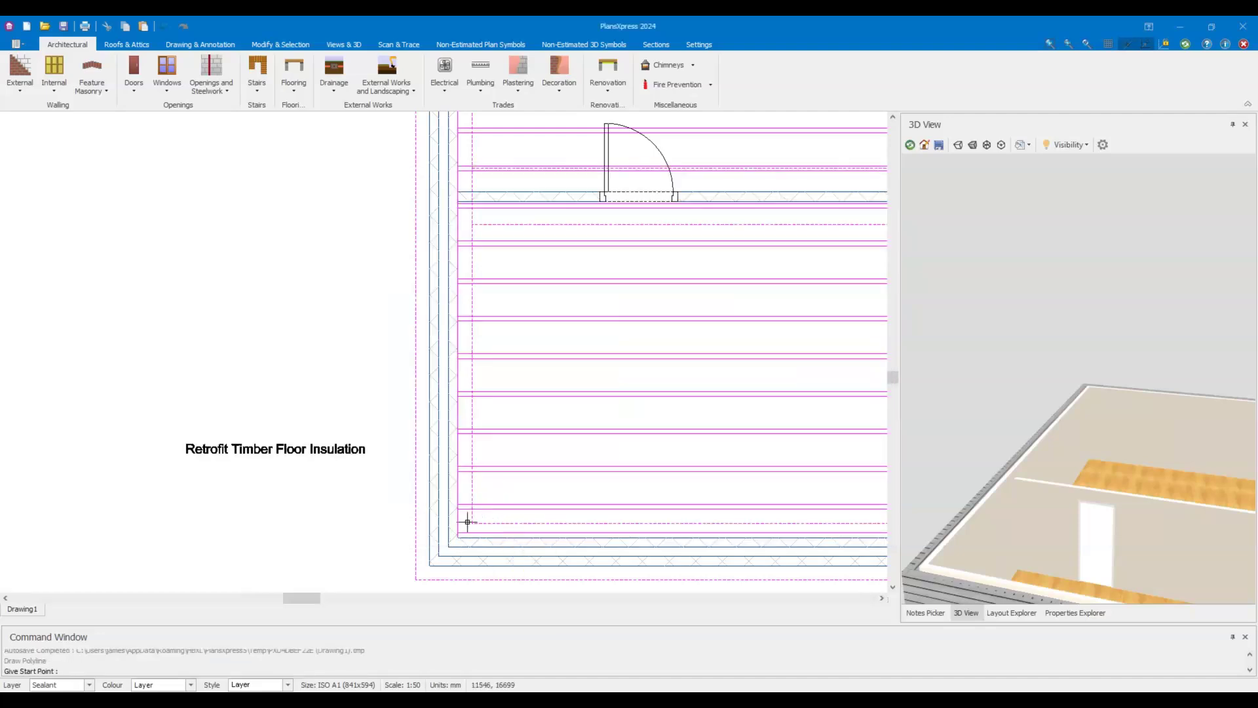
{"action": "left_click", "coordinate": [458, 533]}
{"action": "scroll", "coordinate": [457, 534], "scroll_direction": "down", "scroll_amount": 4}
{"action": "middle_click_drag", "start_coordinate": [508, 146], "coordinate": [460, 504]}
{"action": "scroll", "coordinate": [425, 459], "scroll_direction": "up", "scroll_amount": 4}
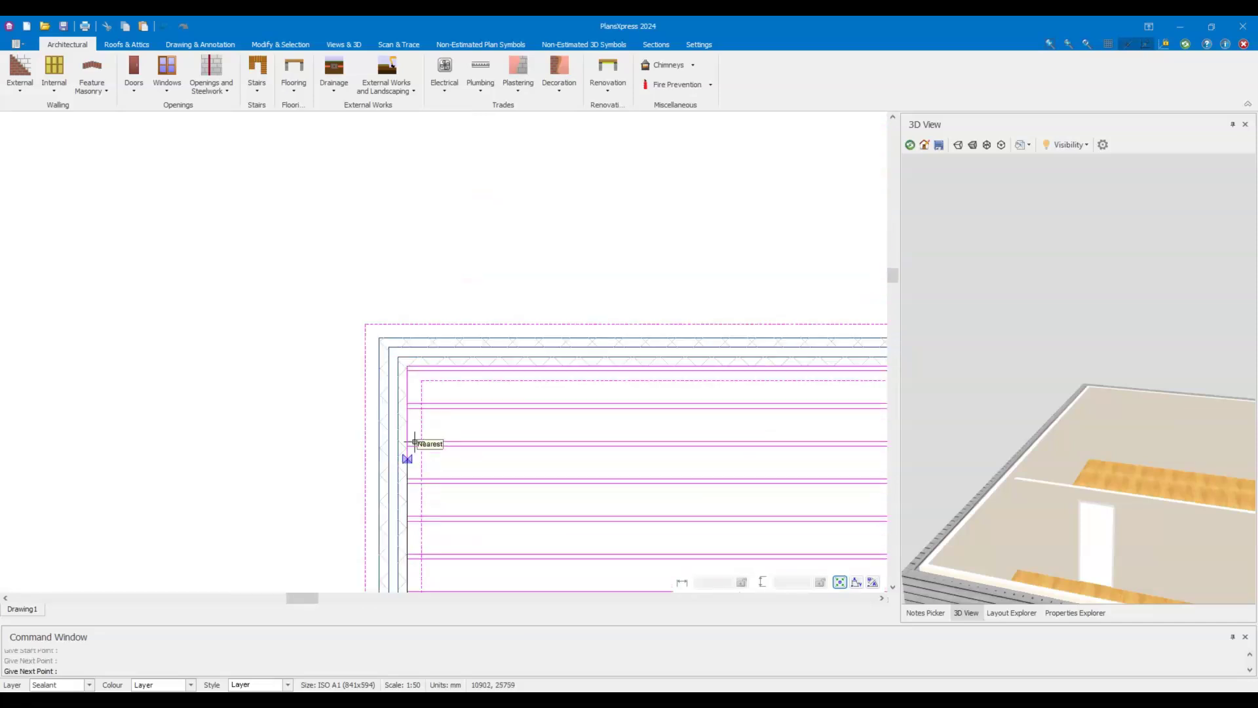
{"action": "left_click", "coordinate": [414, 370]}
{"action": "scroll", "coordinate": [414, 370], "scroll_direction": "down", "scroll_amount": 3}
{"action": "middle_click_drag", "start_coordinate": [812, 424], "coordinate": [421, 407]}
{"action": "scroll", "coordinate": [437, 352], "scroll_direction": "up", "scroll_amount": 3}
{"action": "left_click", "coordinate": [416, 346]}
Continue the sealant line around the remaining inner wall corners, close the outline and finish drawing the additional items.
{"action": "scroll", "coordinate": [407, 399], "scroll_direction": "down", "scroll_amount": 2}
{"action": "middle_click_drag", "start_coordinate": [389, 482], "coordinate": [445, 218]}
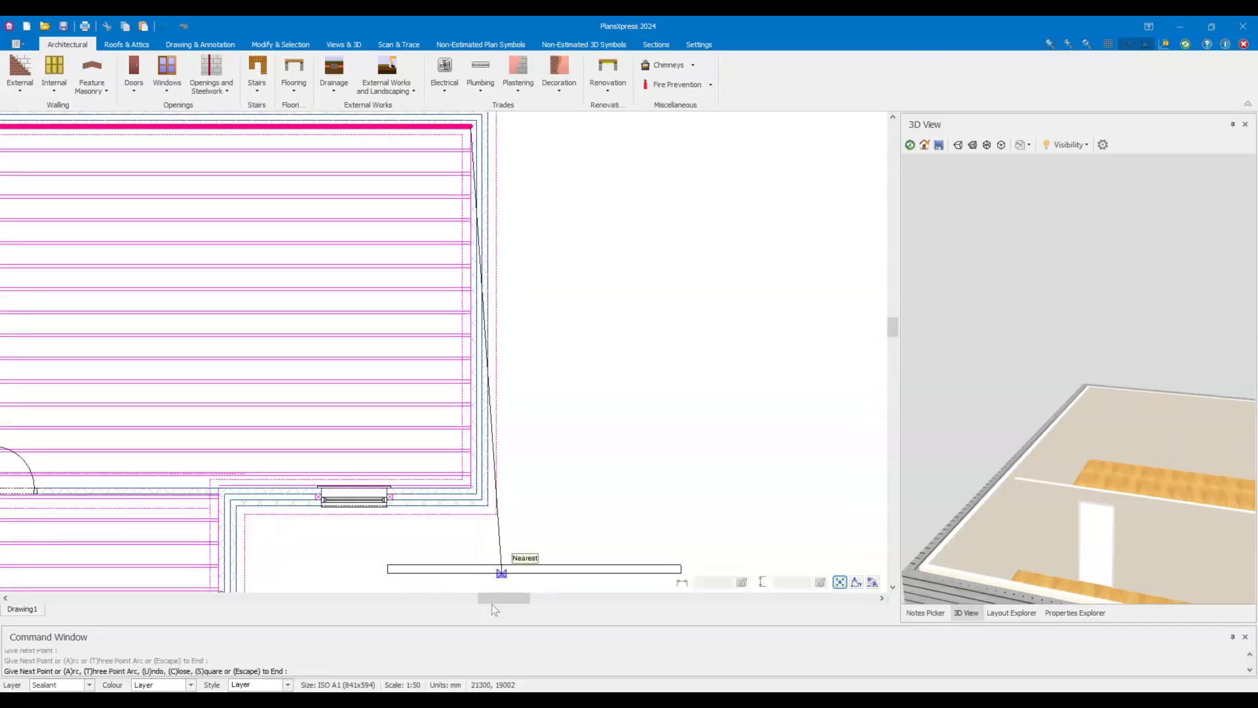
{"action": "scroll", "coordinate": [469, 571], "scroll_direction": "up", "scroll_amount": 1}
{"action": "scroll", "coordinate": [460, 421], "scroll_direction": "up", "scroll_amount": 1}
{"action": "scroll", "coordinate": [460, 441], "scroll_direction": "up", "scroll_amount": 1}
{"action": "left_click", "coordinate": [483, 517]}
{"action": "scroll", "coordinate": [483, 516], "scroll_direction": "down", "scroll_amount": 2}
{"action": "middle_click_drag", "start_coordinate": [256, 473], "coordinate": [598, 364]}
{"action": "scroll", "coordinate": [596, 412], "scroll_direction": "up", "scroll_amount": 2}
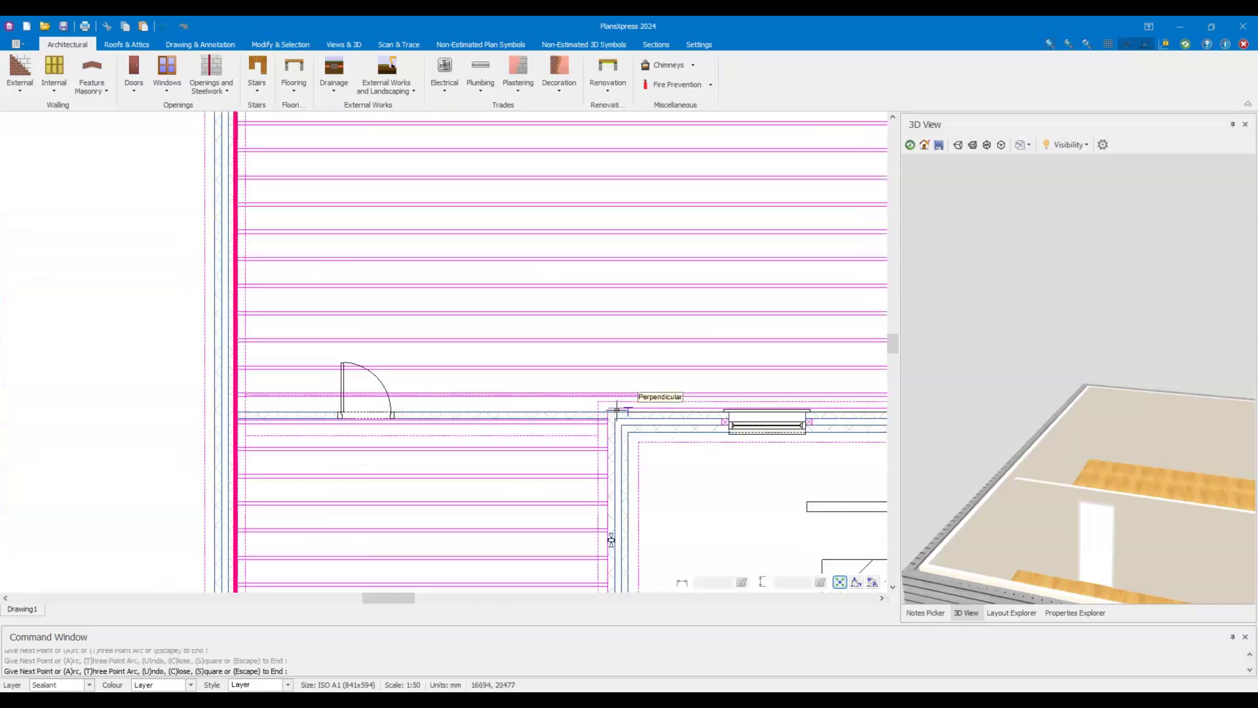
{"action": "left_click", "coordinate": [596, 413]}
{"action": "scroll", "coordinate": [597, 414], "scroll_direction": "down", "scroll_amount": 3}
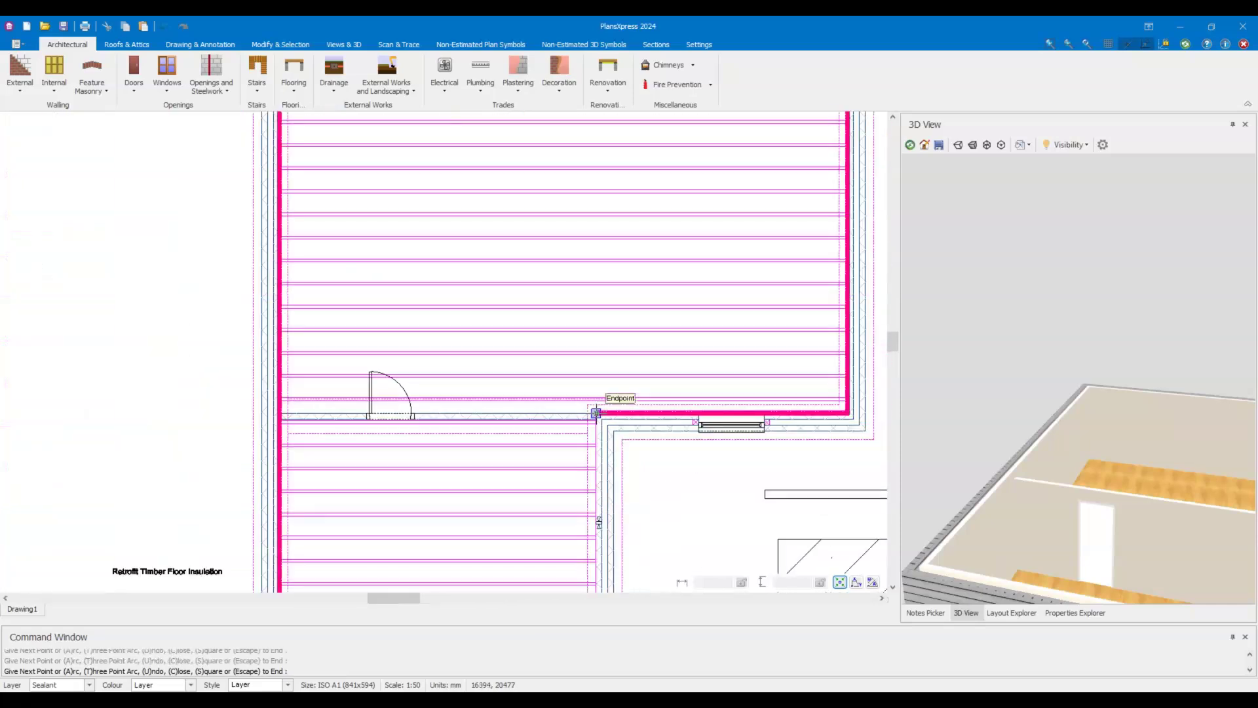
{"action": "scroll", "coordinate": [594, 421], "scroll_direction": "up", "scroll_amount": 2}
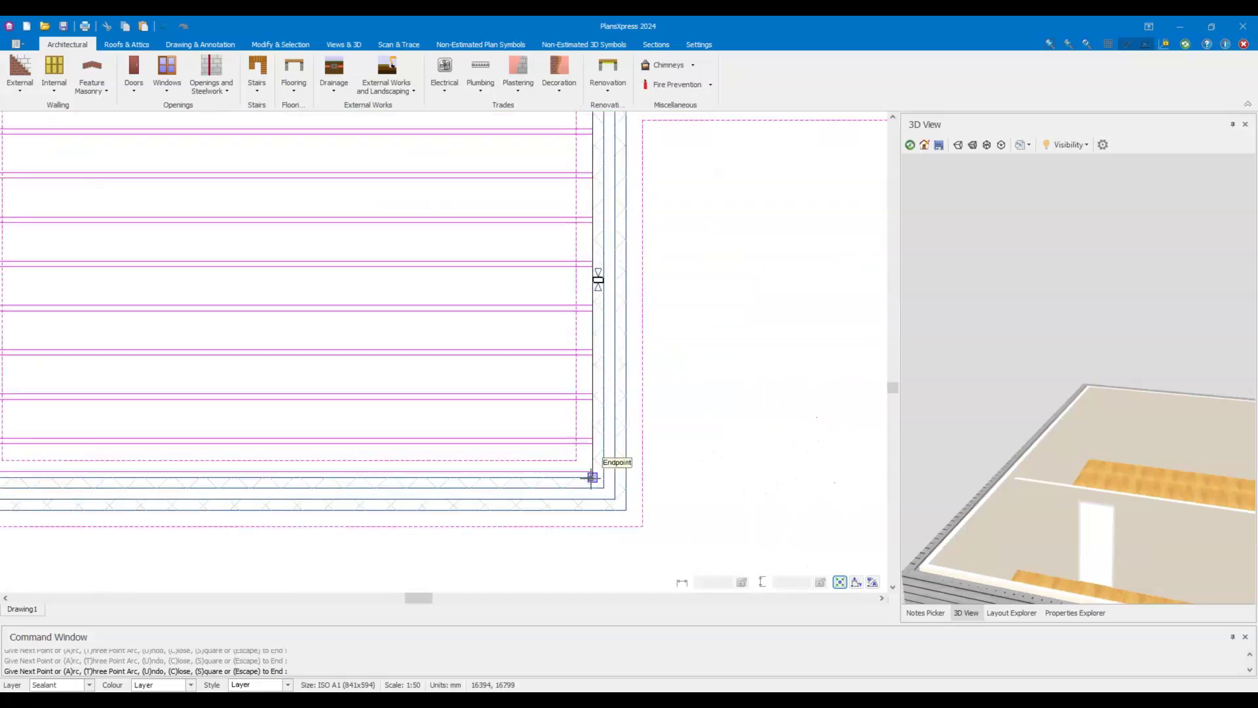
{"action": "scroll", "coordinate": [496, 424], "scroll_direction": "down", "scroll_amount": 2}
{"action": "key", "text": "c"}
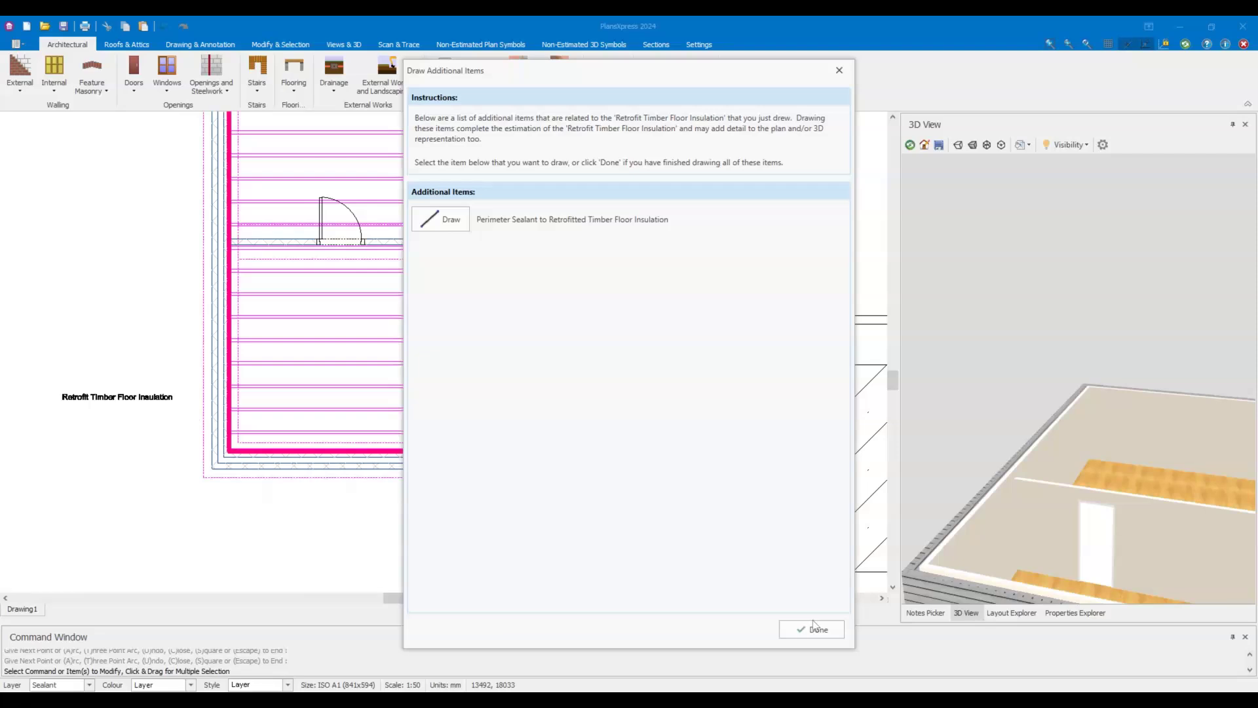
{"action": "left_click", "coordinate": [811, 629]}
{"action": "scroll", "coordinate": [279, 344], "scroll_direction": "down", "scroll_amount": 2}
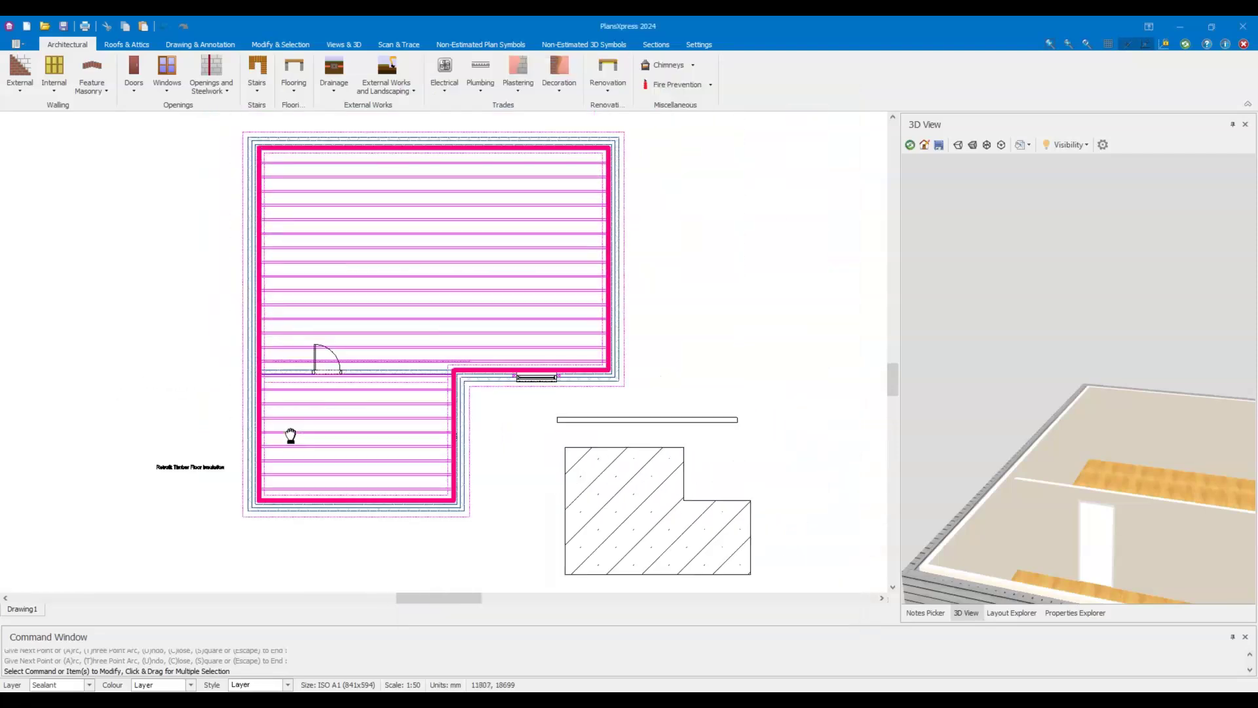
{"action": "mouse_move", "coordinate": [173, 469]}
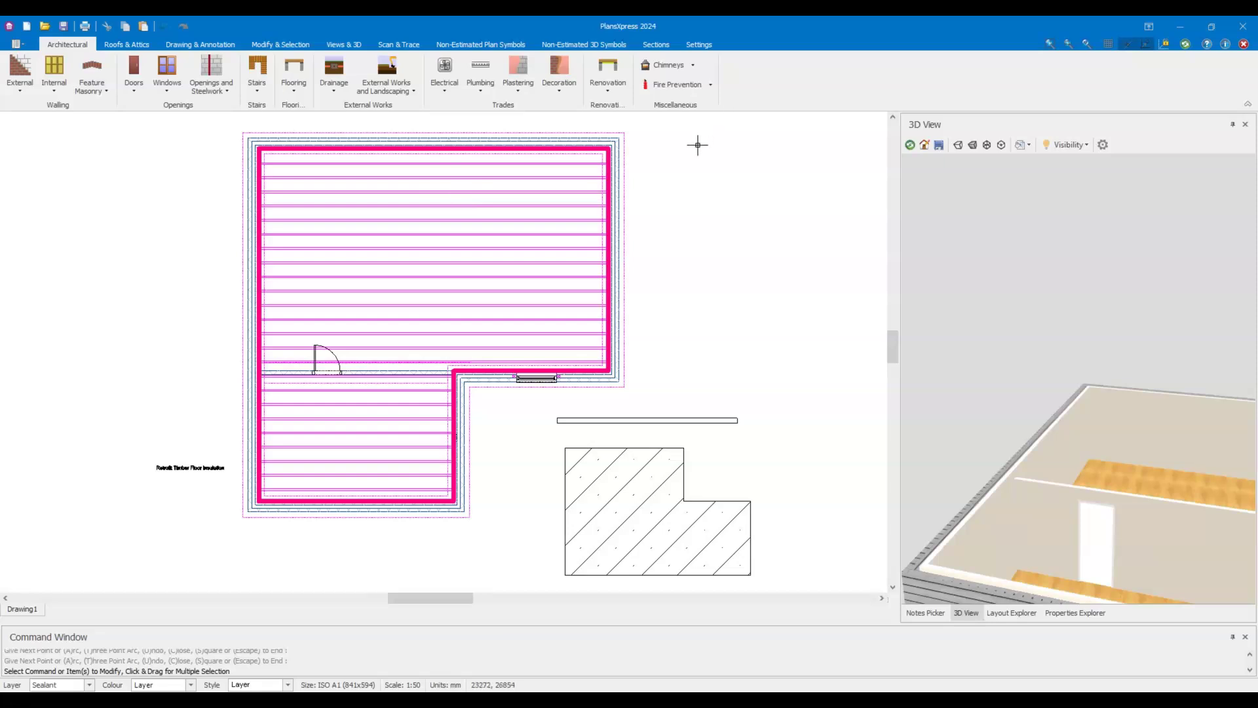
{"action": "left_click", "coordinate": [614, 87]}
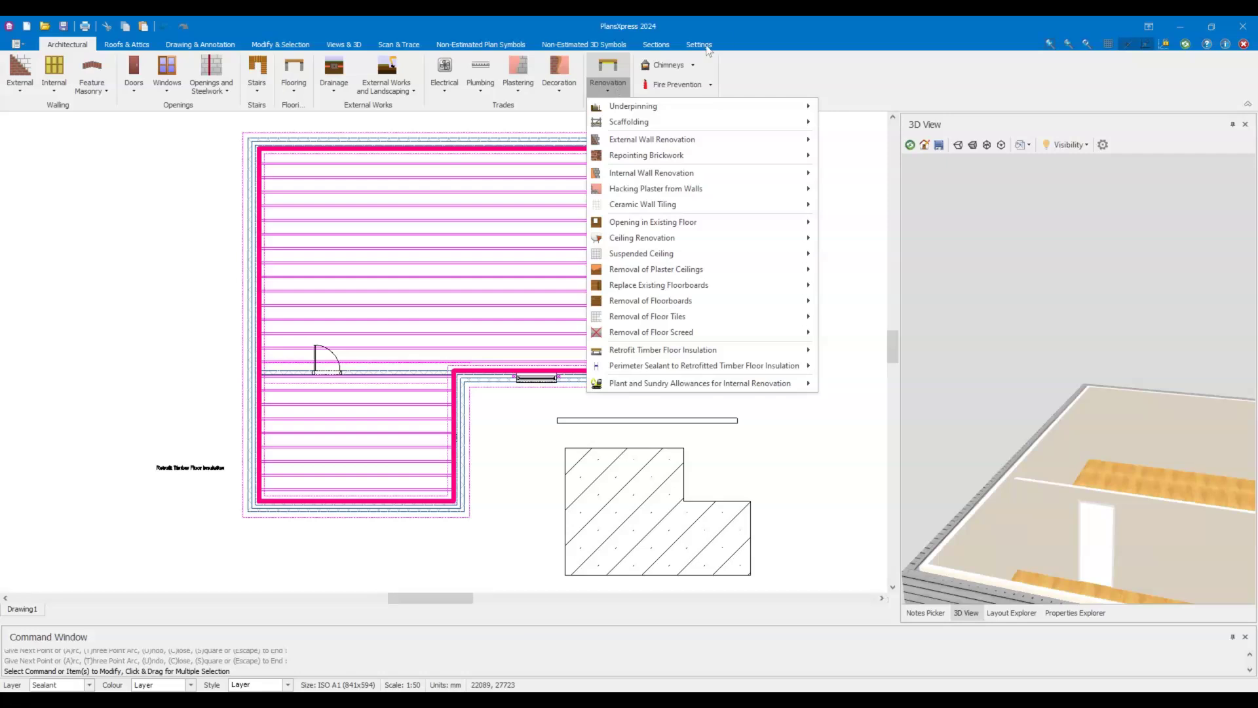
{"action": "left_click", "coordinate": [724, 24]}
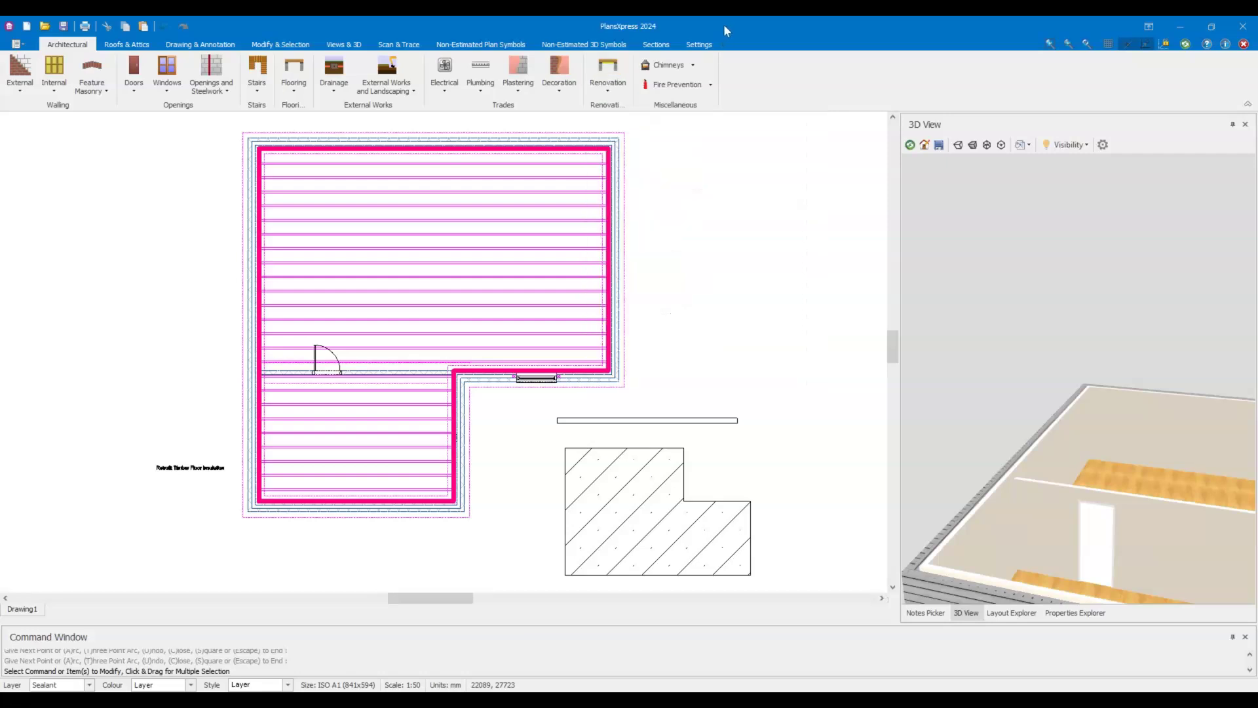
Insert fire consumables for a typical shared kitchen with default quantities, placing the label horizontally between the flitch beam and the screed removal area.
{"action": "left_click", "coordinate": [711, 86]}
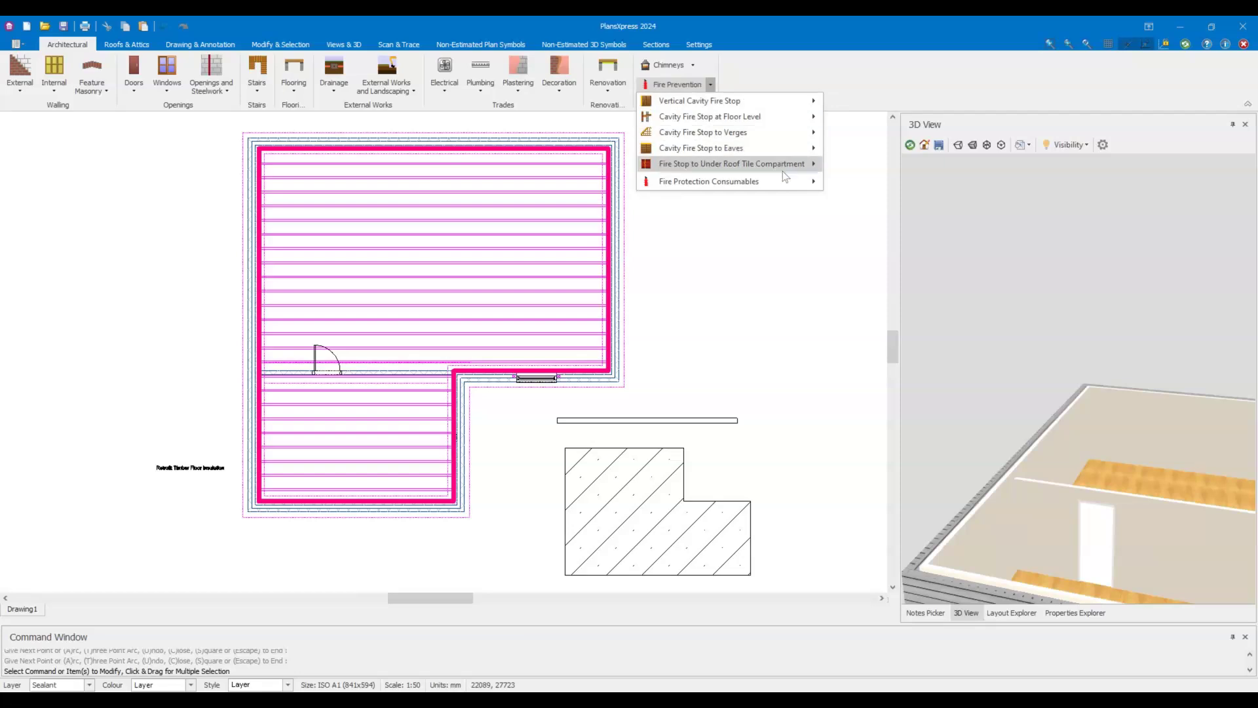
{"action": "mouse_move", "coordinate": [793, 184]}
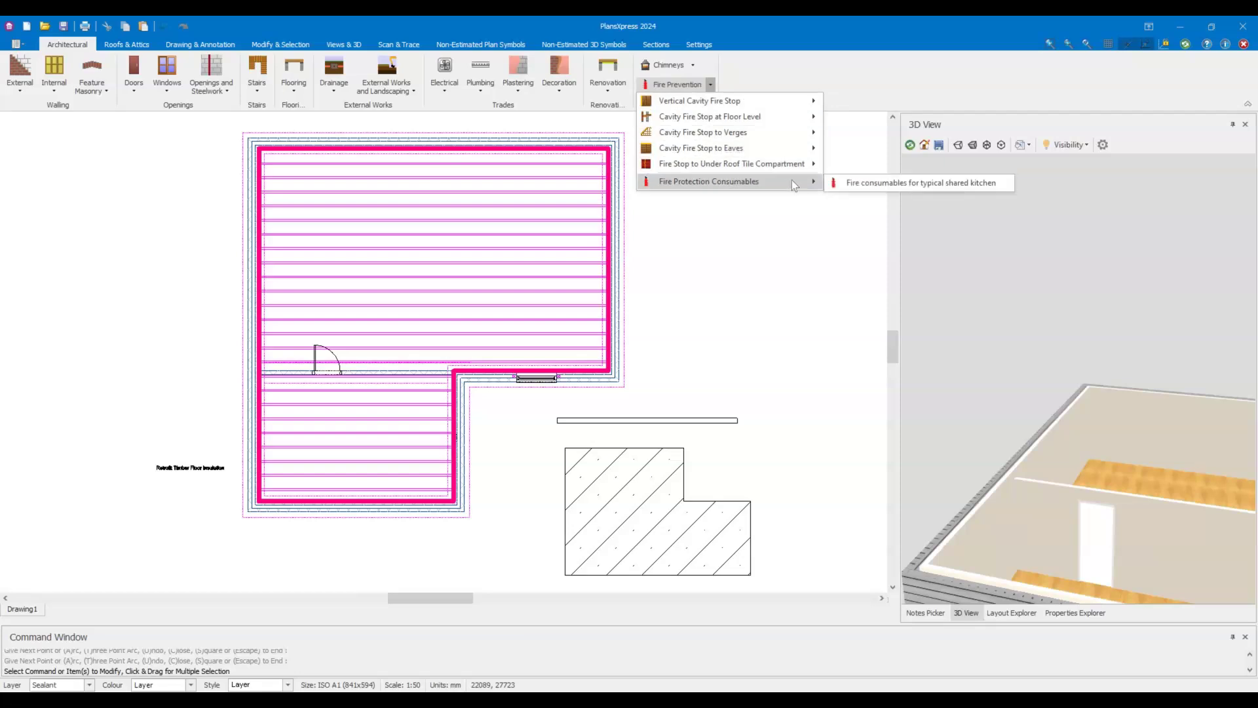
{"action": "left_click", "coordinate": [922, 183]}
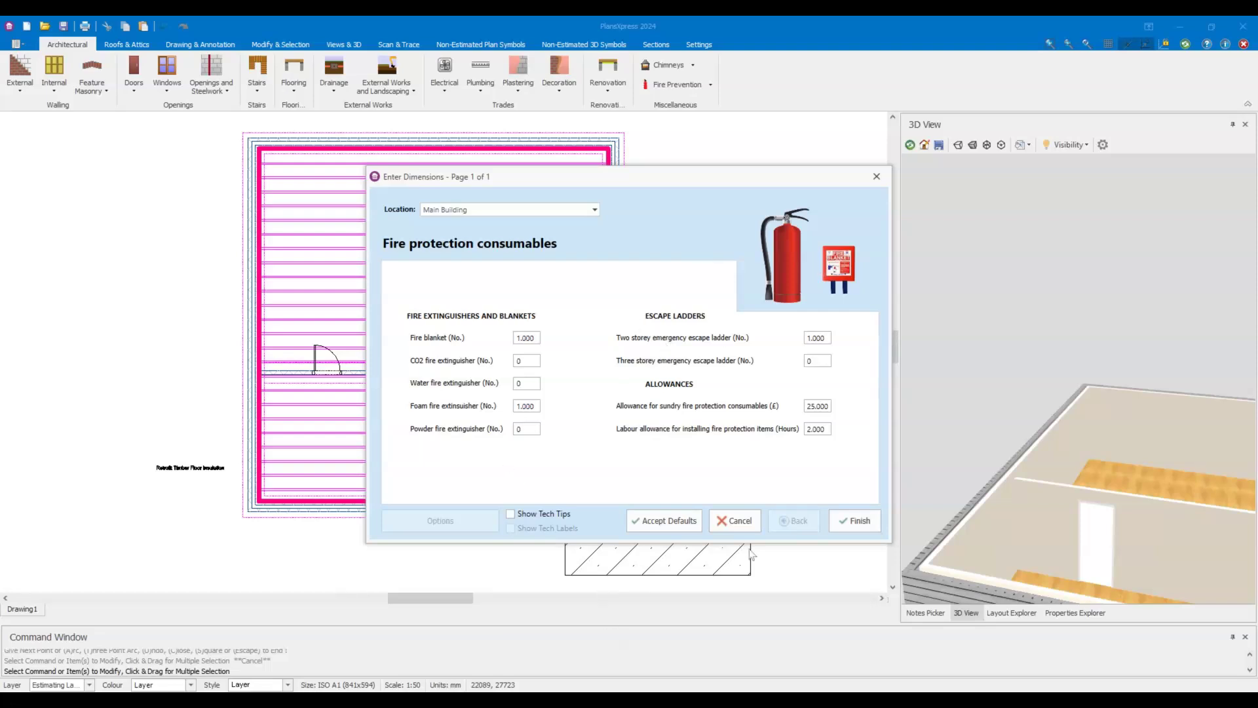
{"action": "left_click", "coordinate": [666, 522]}
{"action": "scroll", "coordinate": [606, 449], "scroll_direction": "up", "scroll_amount": 4}
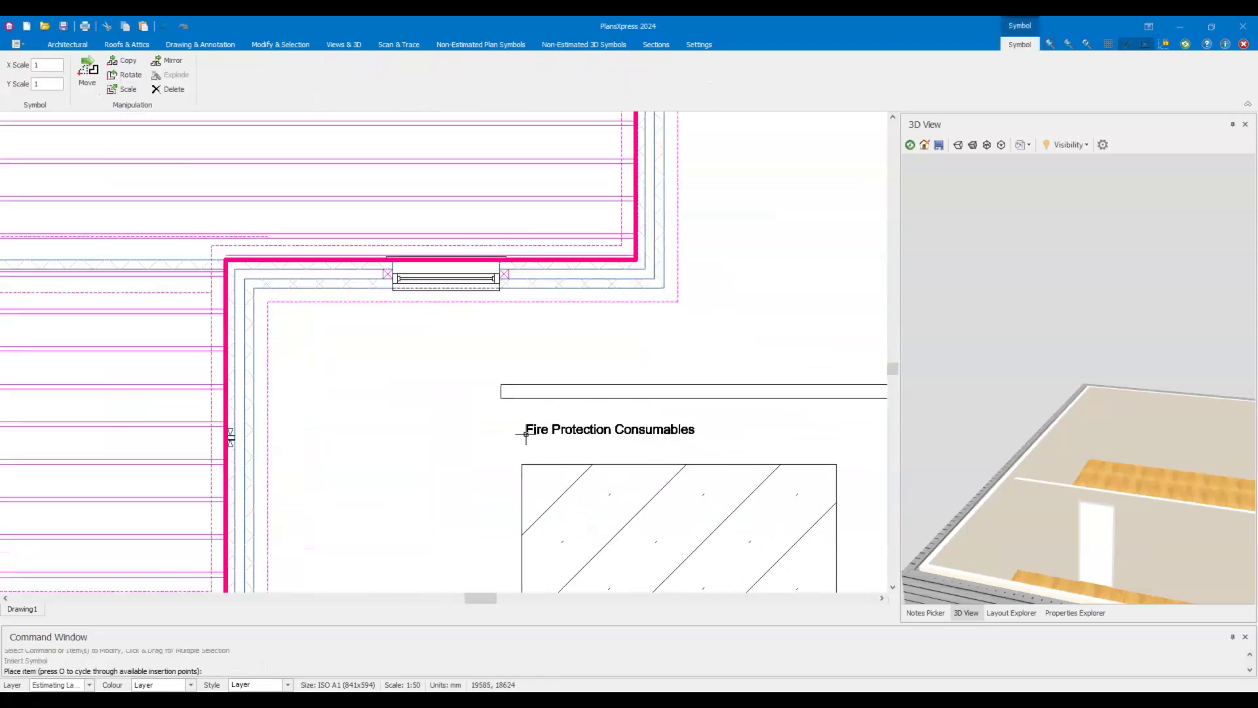
{"action": "left_click", "coordinate": [526, 433]}
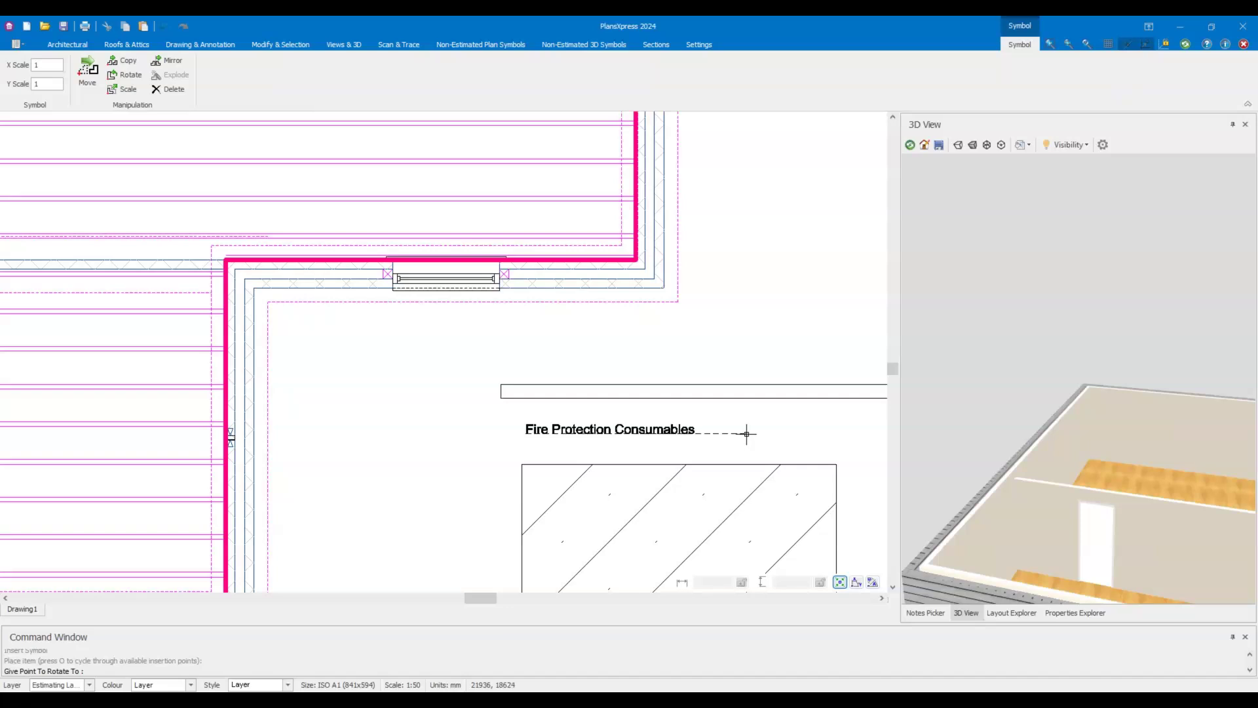
{"action": "left_click", "coordinate": [744, 435]}
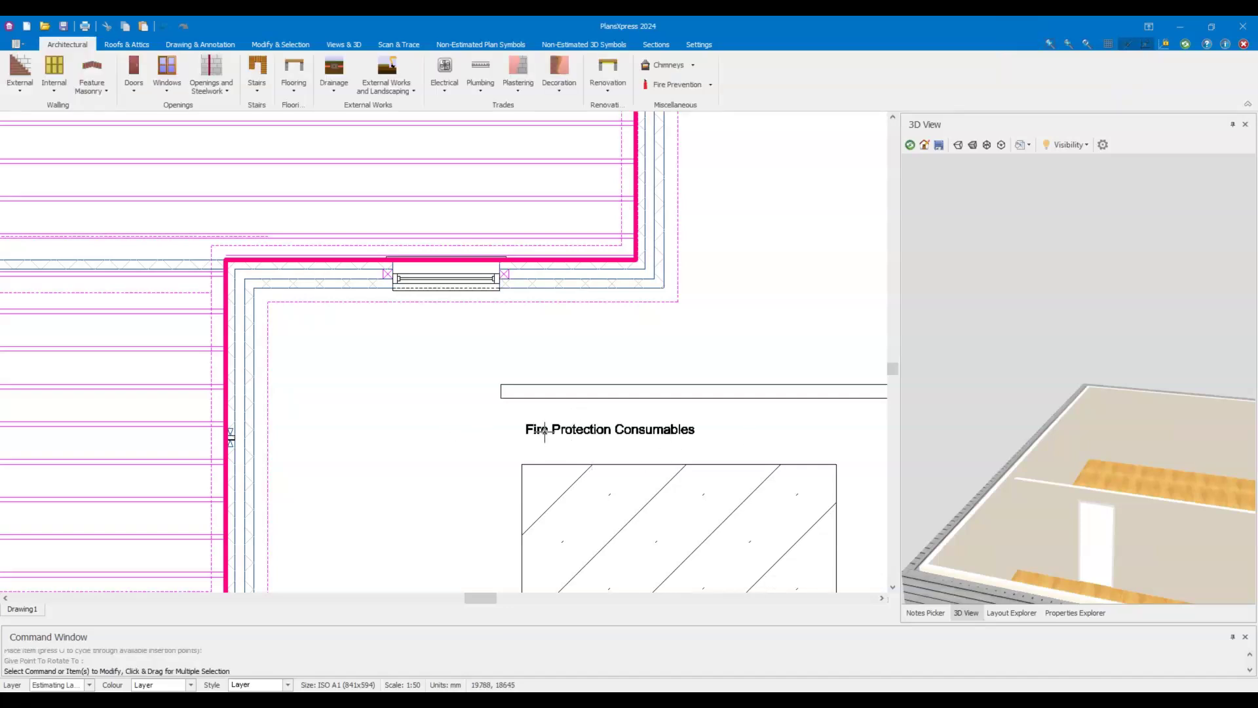
Review the quantities stored in the Fire Protection Consumables label and close them without changes.
{"action": "mouse_move", "coordinate": [544, 431]}
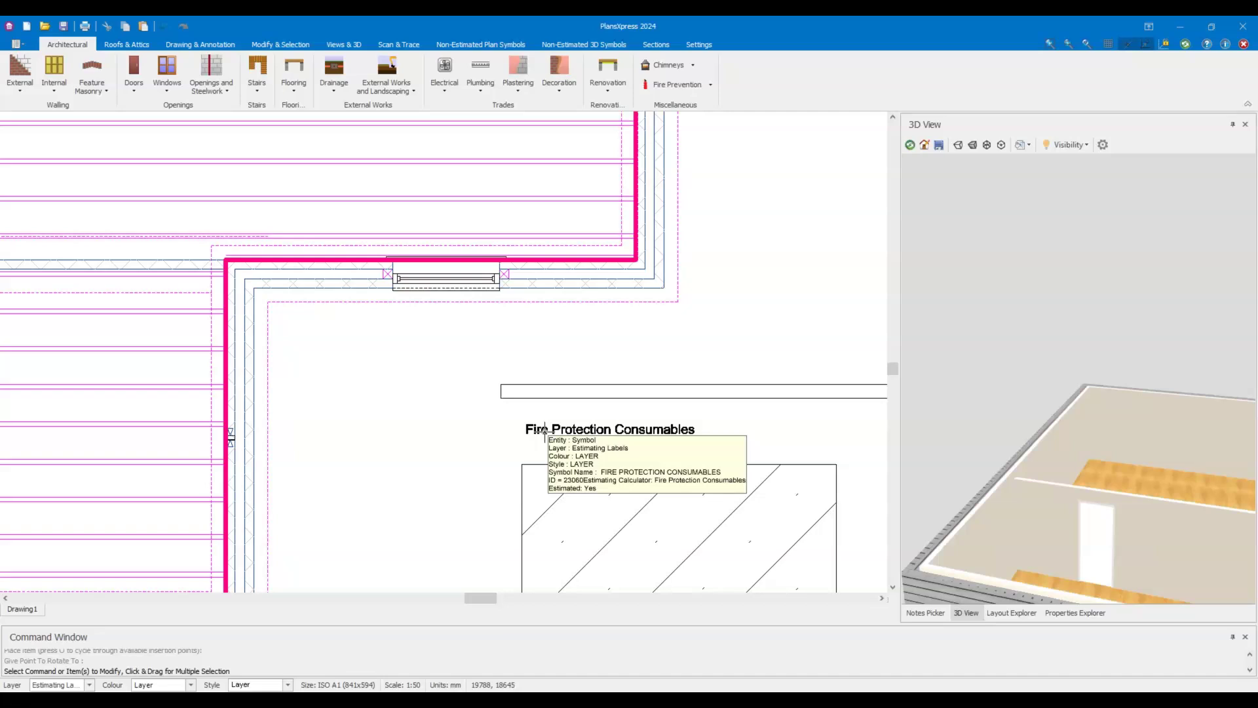
{"action": "double_click", "coordinate": [544, 430]}
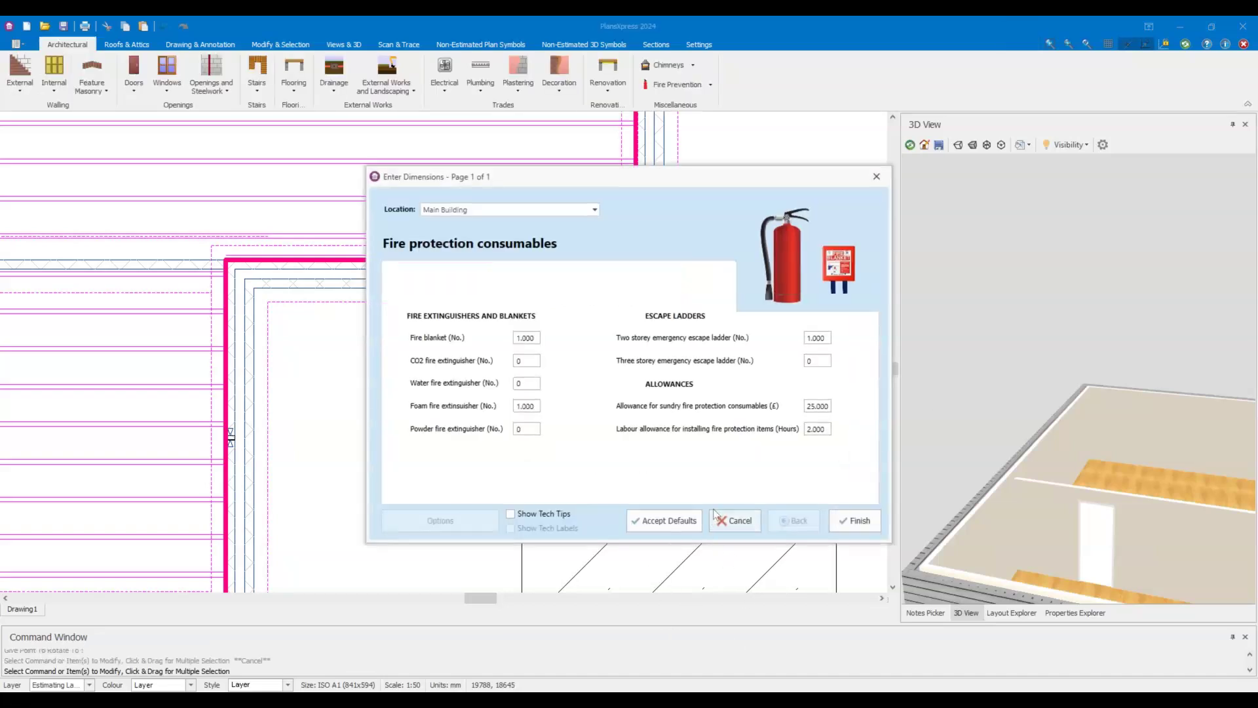
{"action": "left_click", "coordinate": [735, 521]}
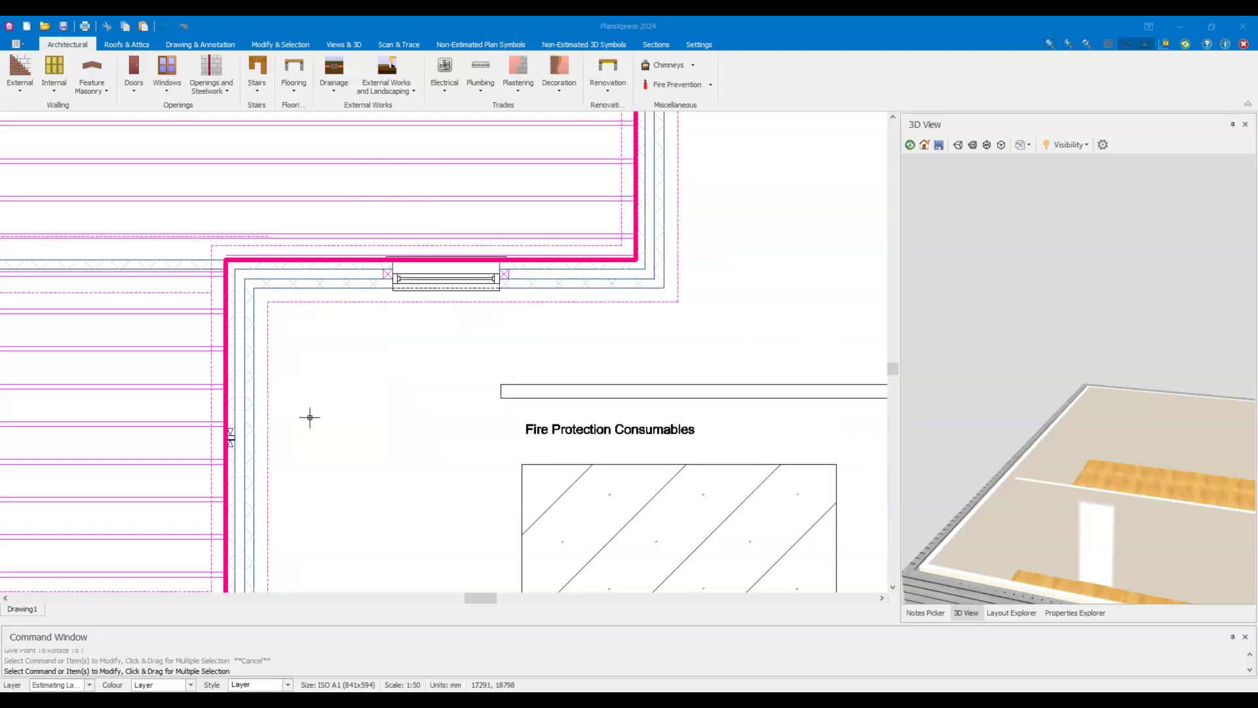
Draw a closed L-shaped polyline of about 13.9 m² in the empty space to the right of the building.
{"action": "scroll", "coordinate": [308, 415], "scroll_direction": "down", "scroll_amount": 5}
{"action": "scroll", "coordinate": [337, 410], "scroll_direction": "up", "scroll_amount": 3}
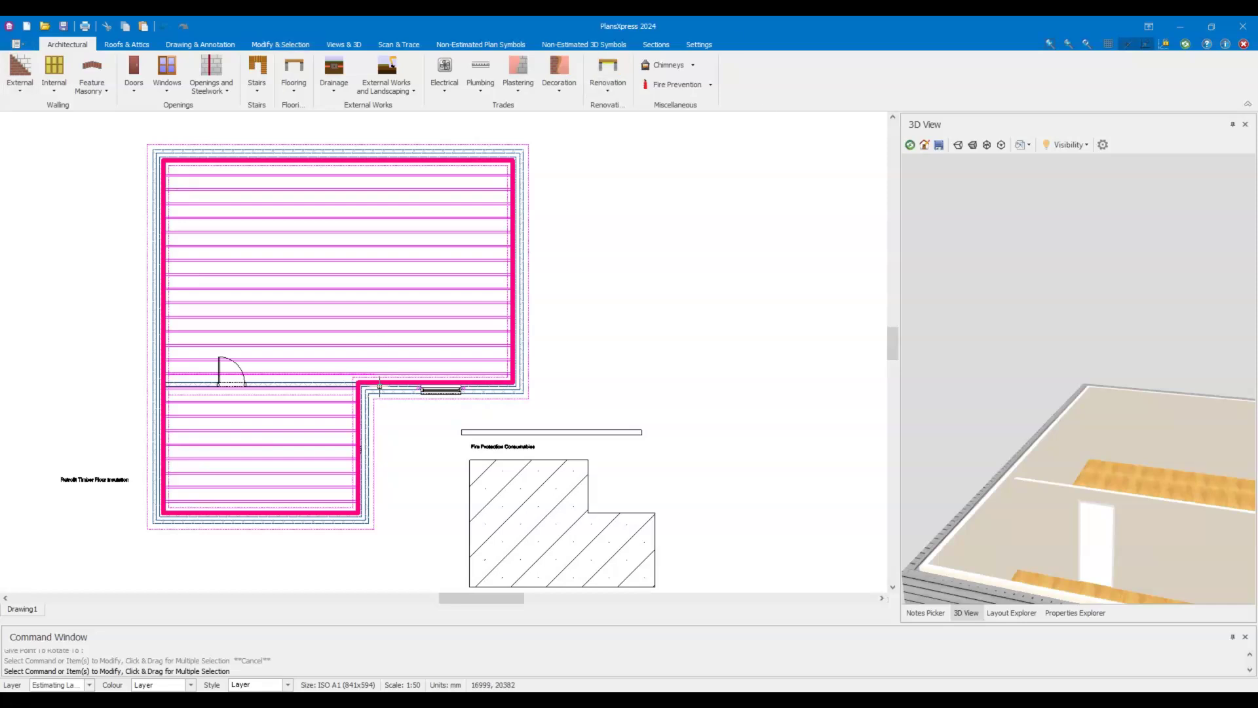
{"action": "mouse_move", "coordinate": [340, 359]}
{"action": "left_click", "coordinate": [207, 46]}
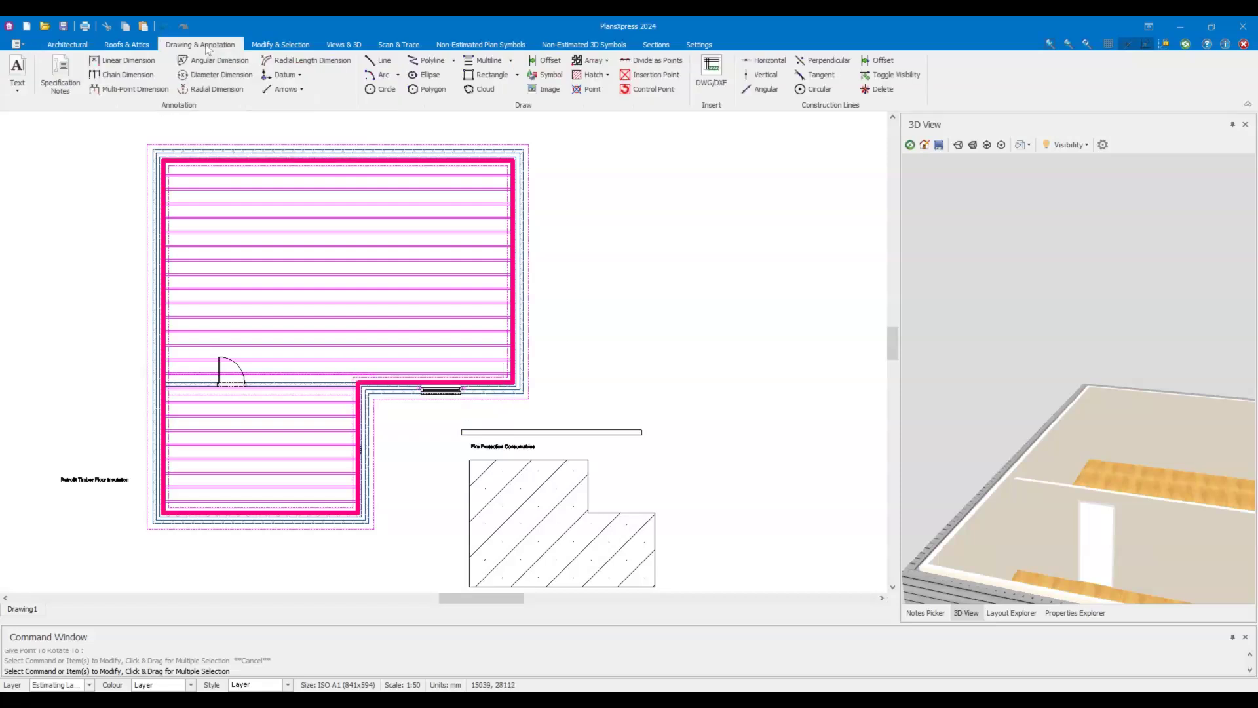
{"action": "left_click", "coordinate": [431, 61]}
{"action": "left_click", "coordinate": [581, 266]}
{"action": "left_click", "coordinate": [672, 268]}
{"action": "left_click", "coordinate": [753, 328]}
{"action": "left_click", "coordinate": [754, 394]}
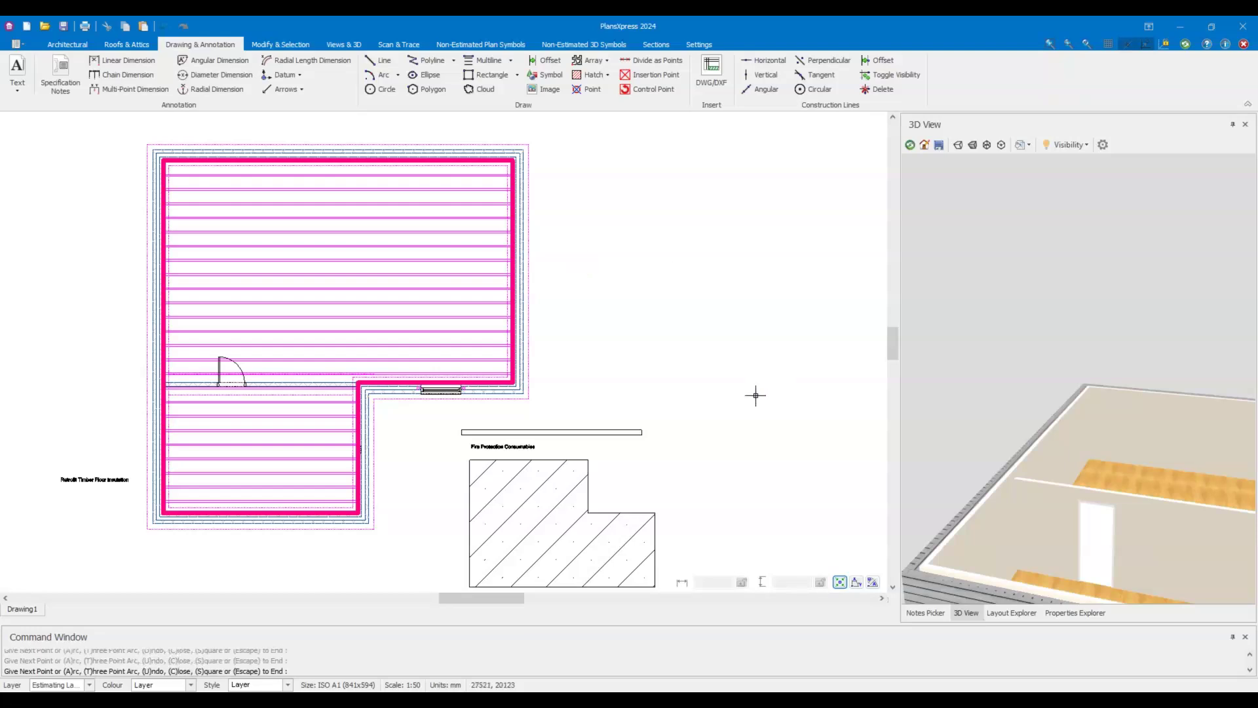
{"action": "key", "text": "c"}
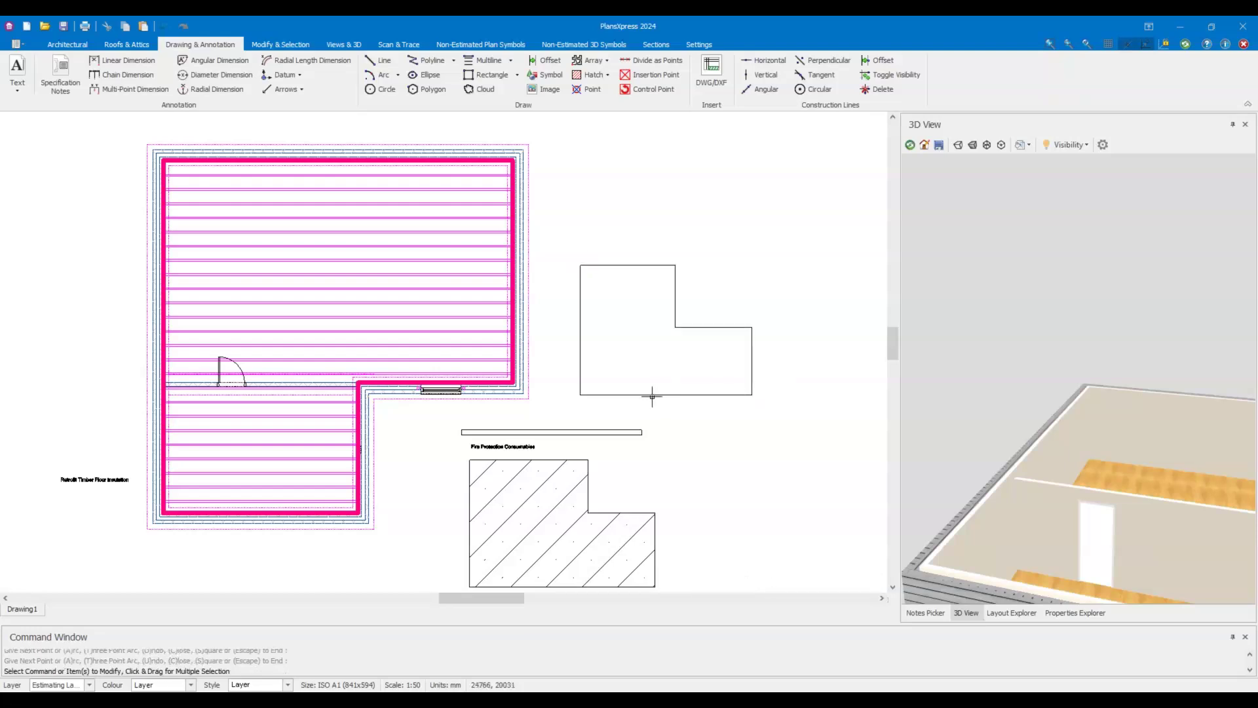
Set the L-shaped polyline's label type to Area & Perimeter and deselect it.
{"action": "left_click", "coordinate": [651, 394]}
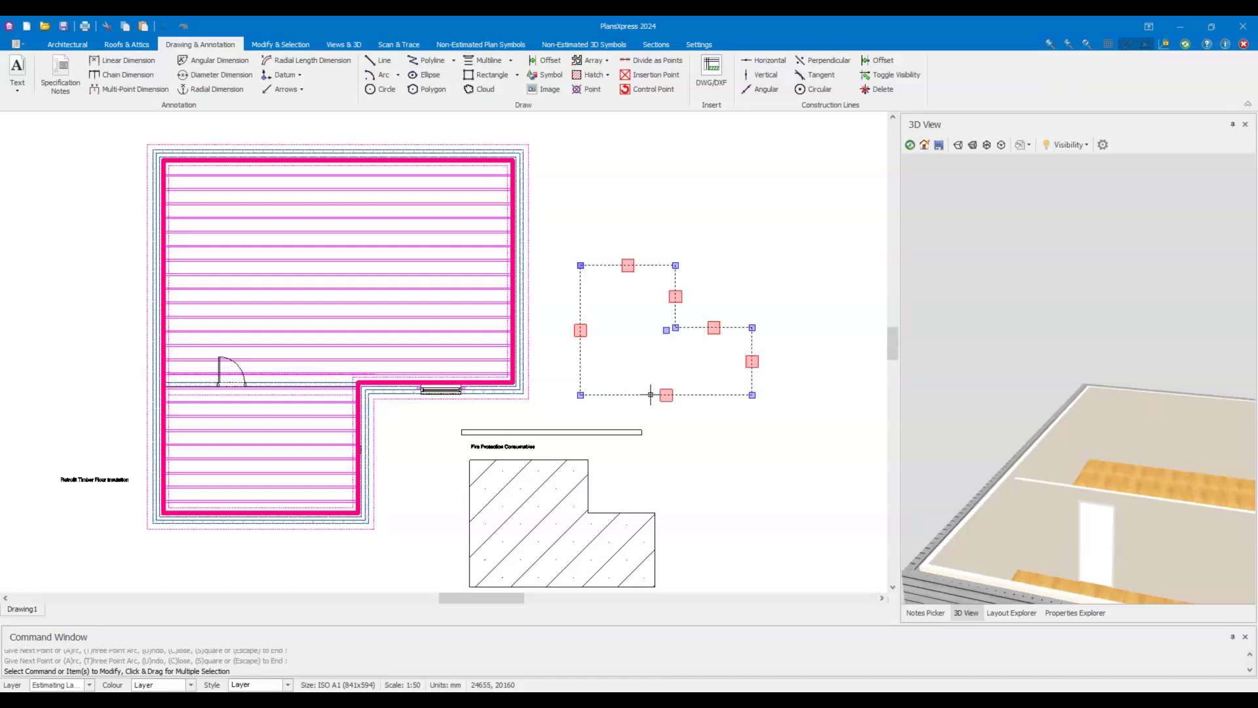
{"action": "scroll", "coordinate": [651, 380], "scroll_direction": "up", "scroll_amount": 2}
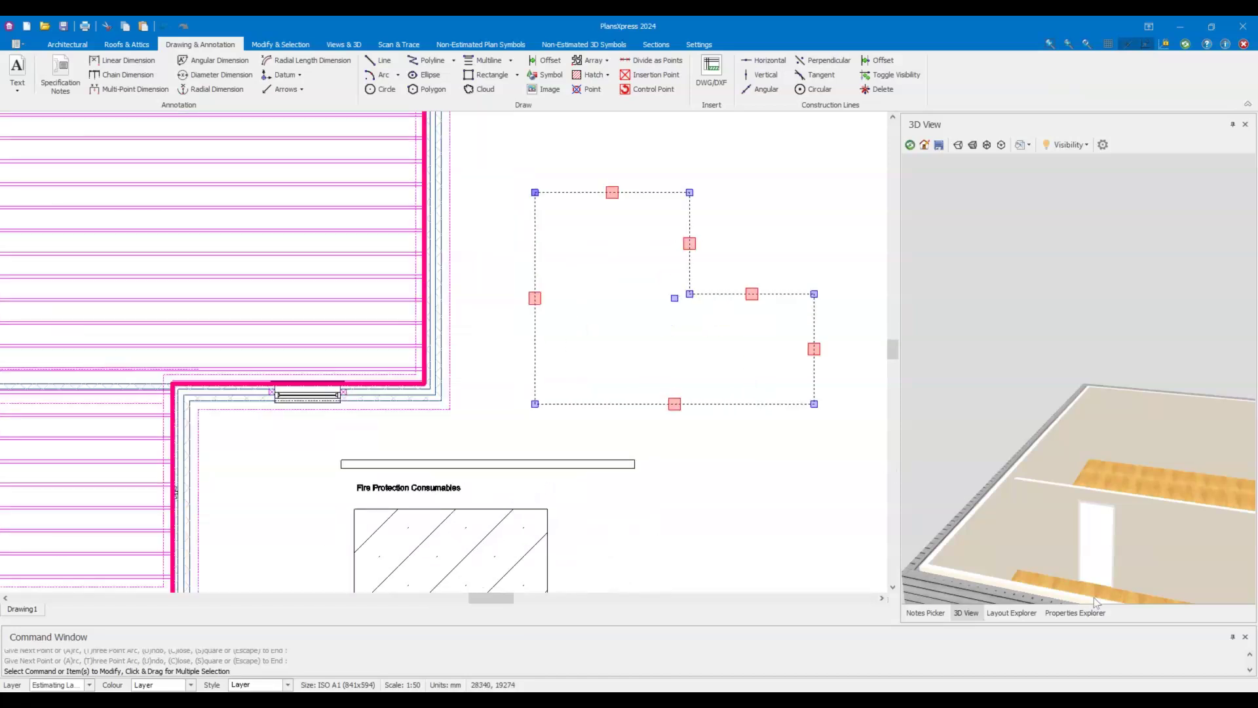
{"action": "left_click", "coordinate": [1081, 614]}
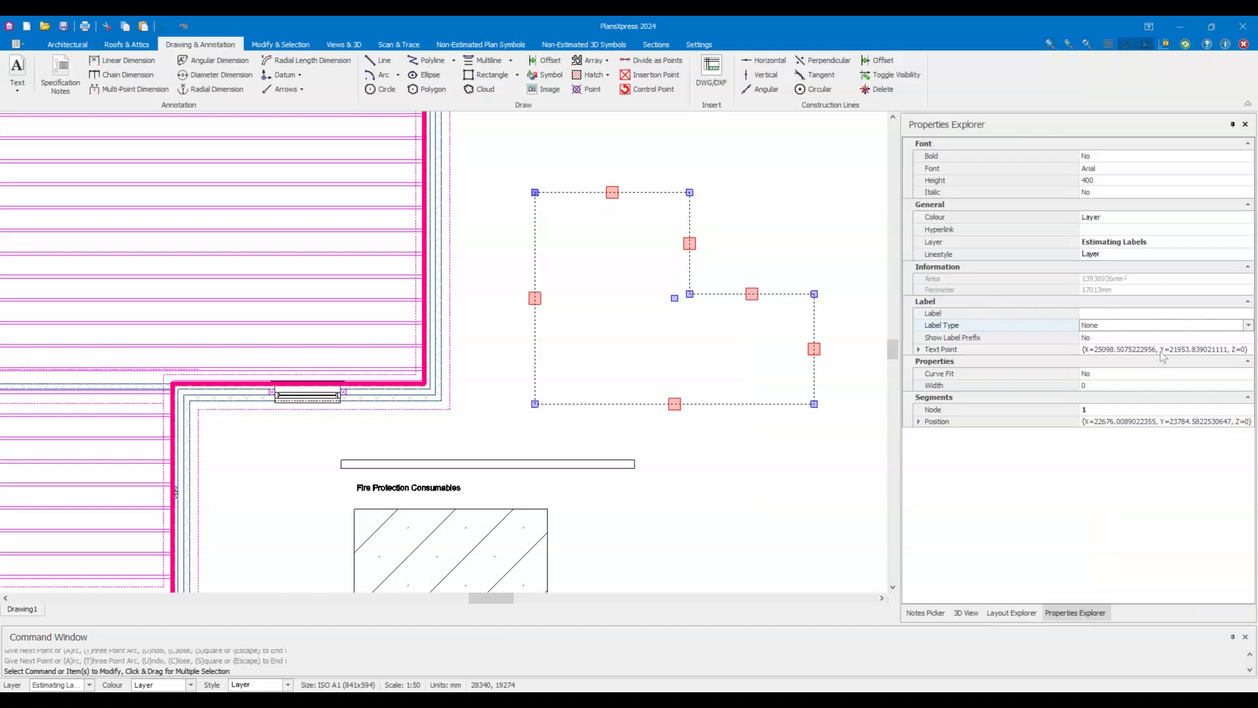
{"action": "left_click", "coordinate": [1249, 326]}
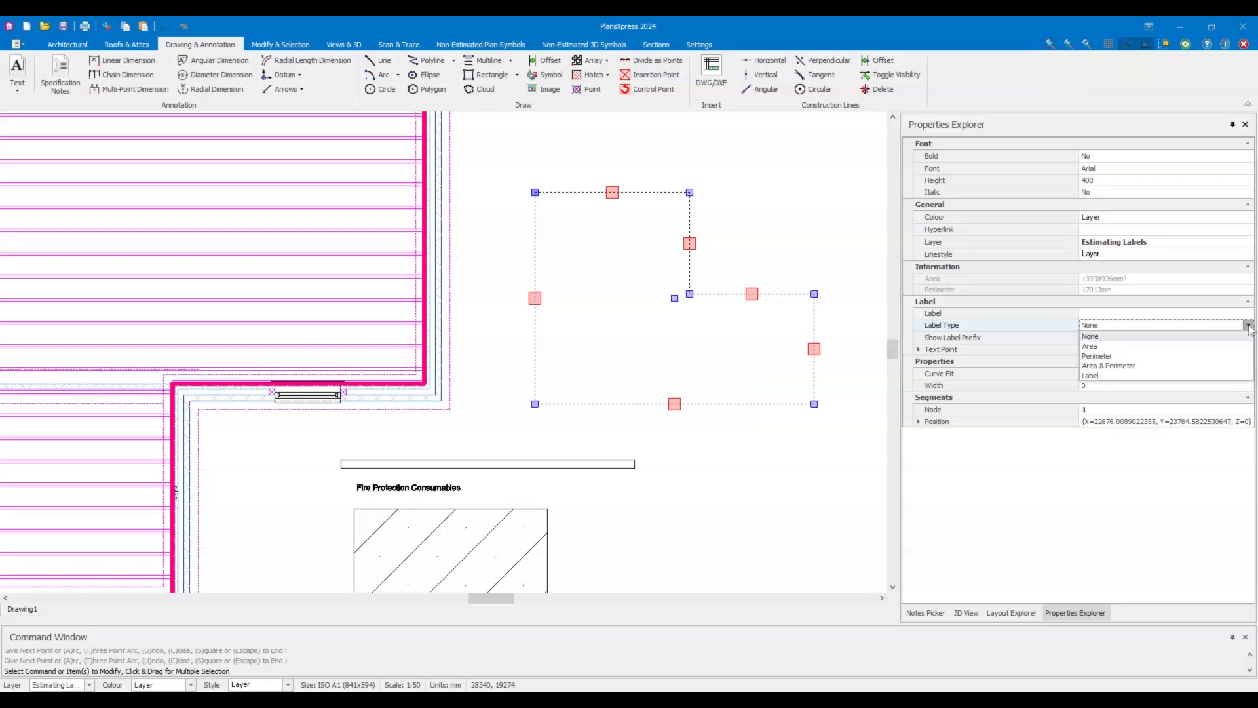
{"action": "left_click", "coordinate": [1106, 366]}
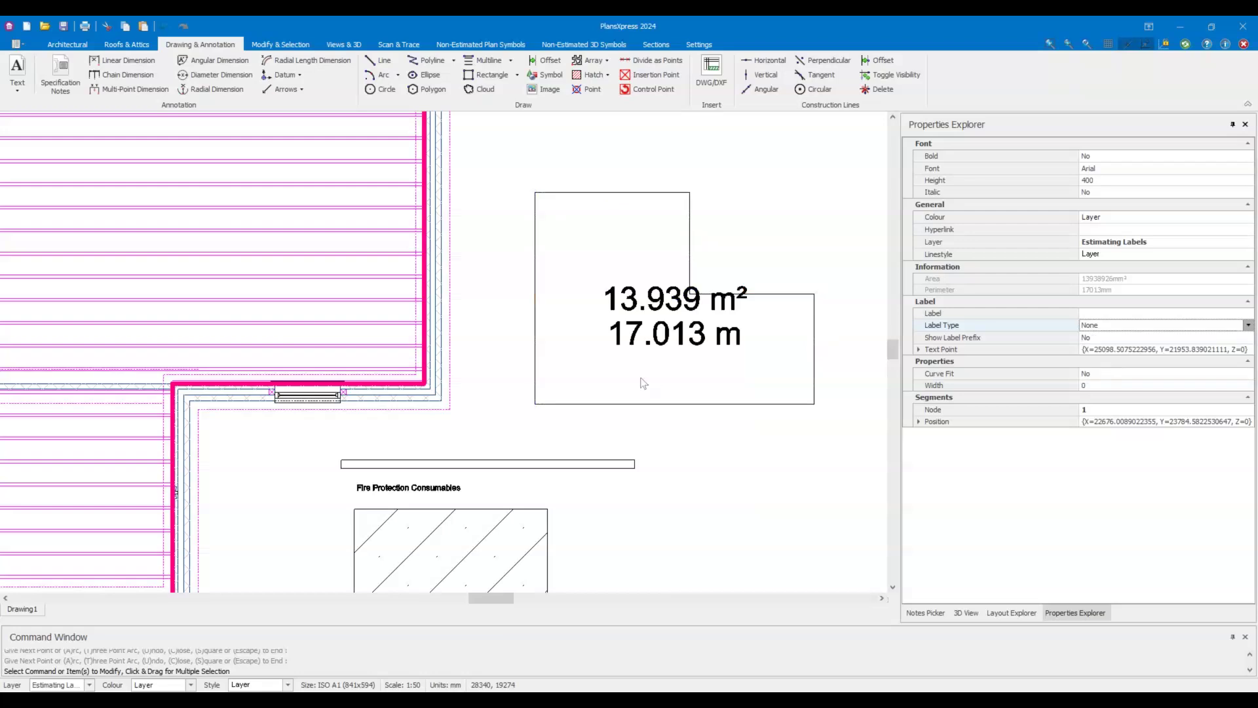
{"action": "key", "text": "Escape"}
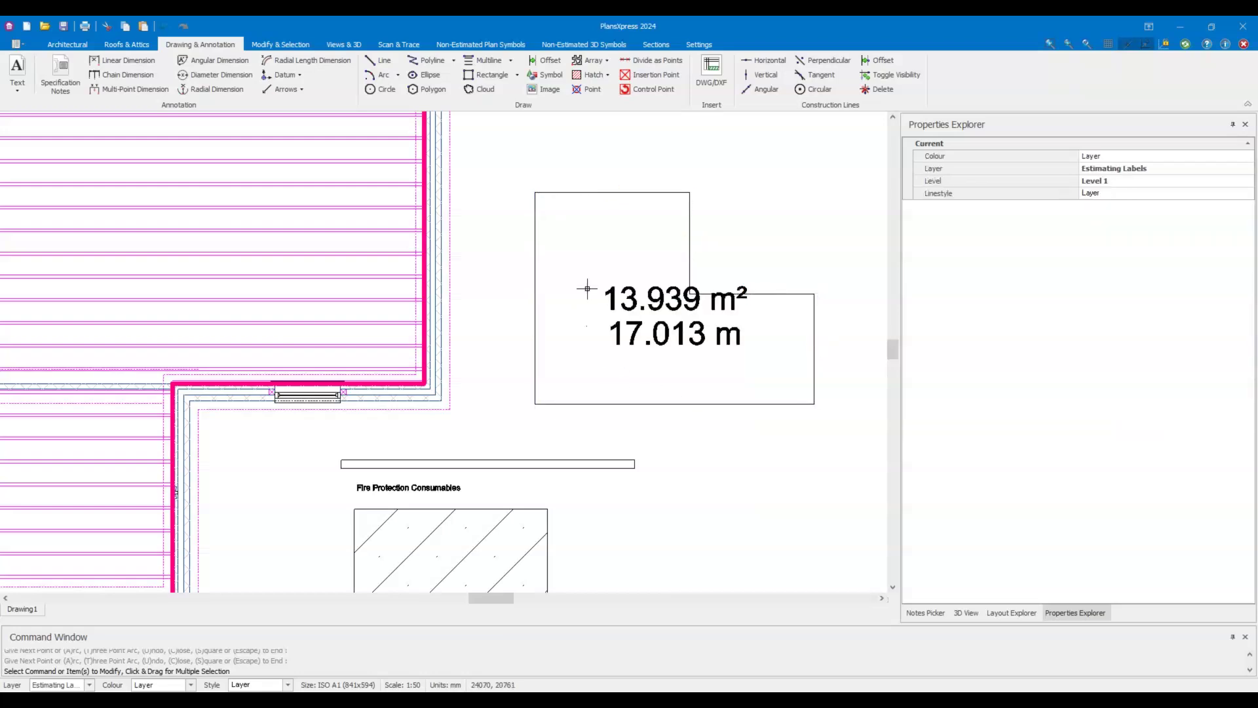
{"action": "mouse_move", "coordinate": [608, 327]}
{"action": "mouse_move", "coordinate": [406, 348]}
{"action": "mouse_move", "coordinate": [205, 232]}
{"action": "scroll", "coordinate": [197, 225], "scroll_direction": "down", "scroll_amount": 3}
{"action": "middle_click_drag", "start_coordinate": [181, 225], "coordinate": [323, 256]}
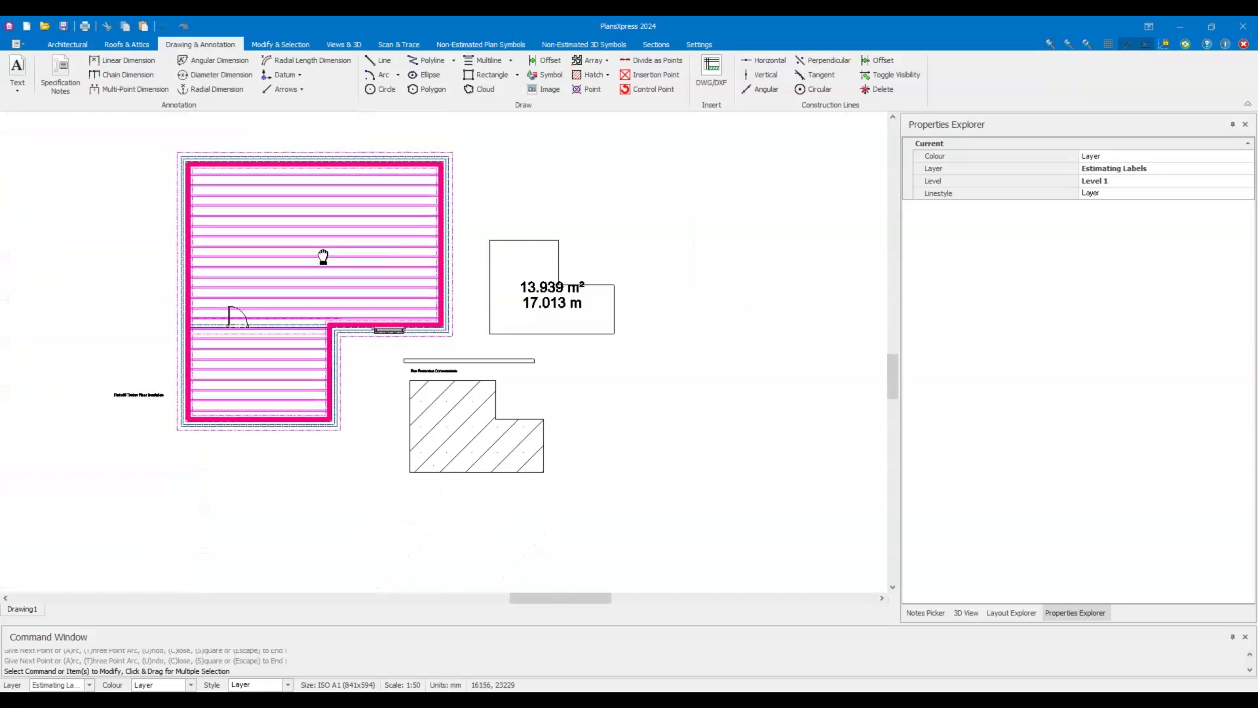
{"action": "mouse_move", "coordinate": [324, 256]}
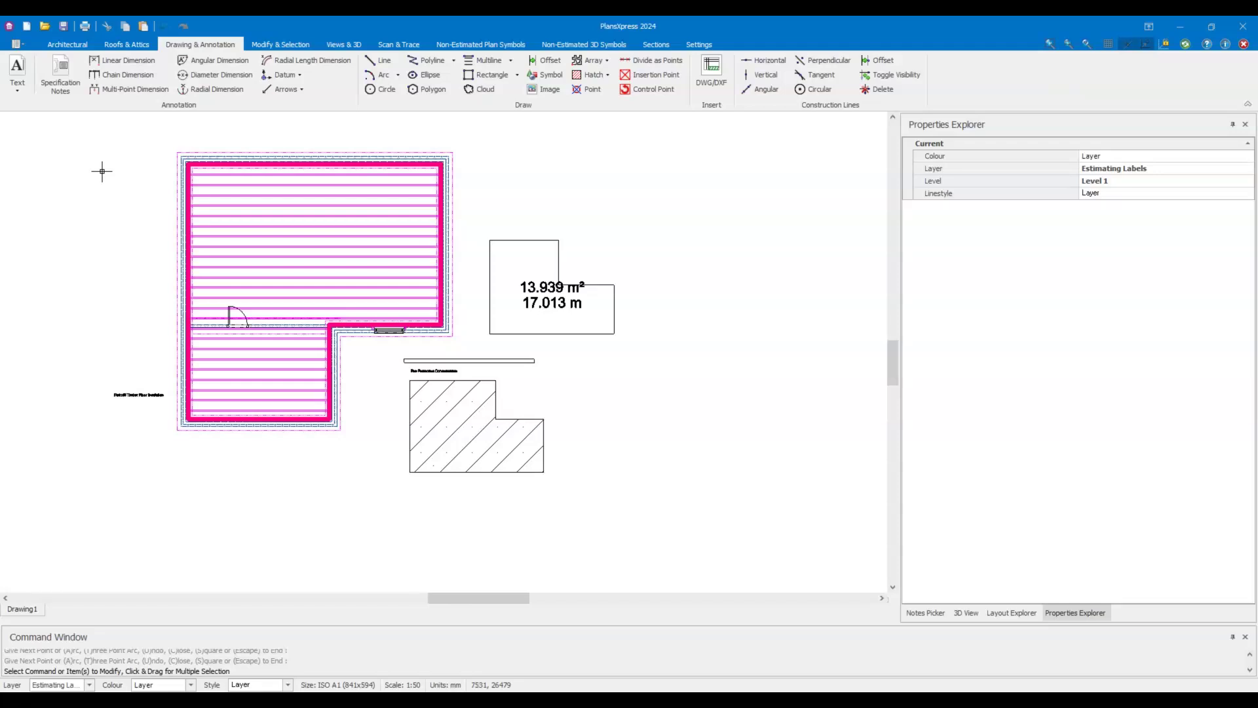
Start a factory-finished bi-fold patio door for a new wall, choosing aluminium and the three-pane design.
{"action": "left_click", "coordinate": [68, 45]}
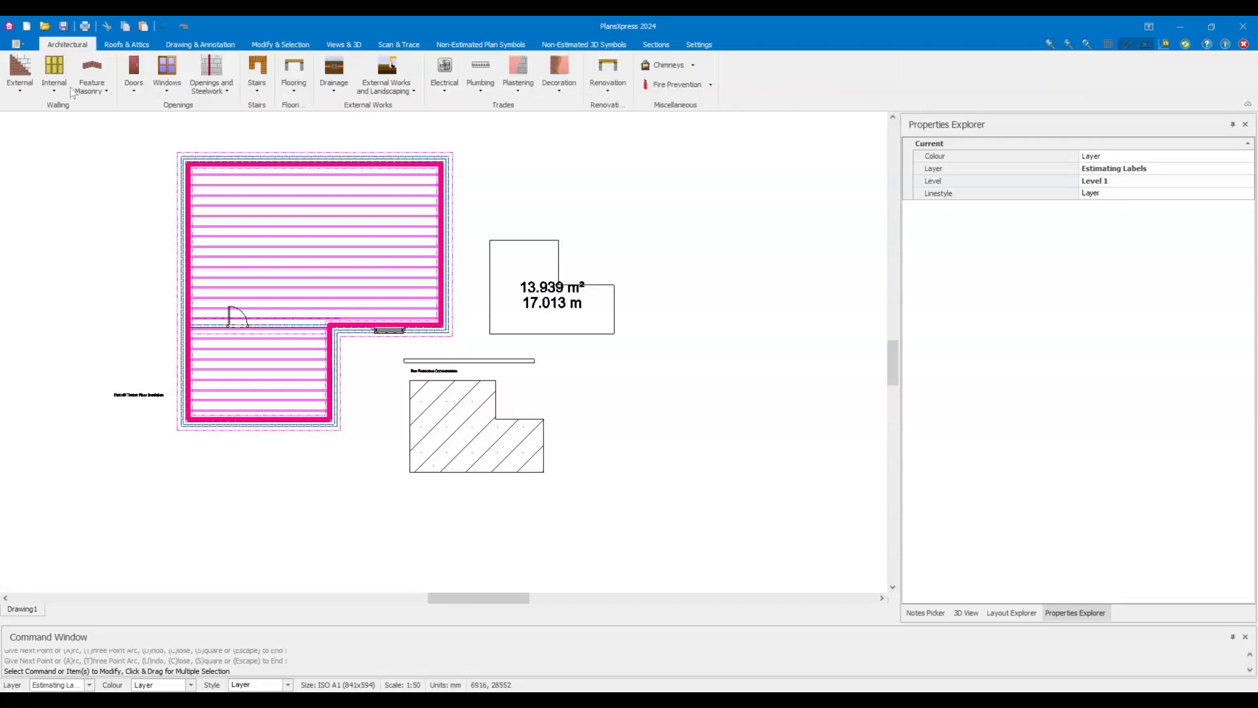
{"action": "left_click", "coordinate": [134, 92]}
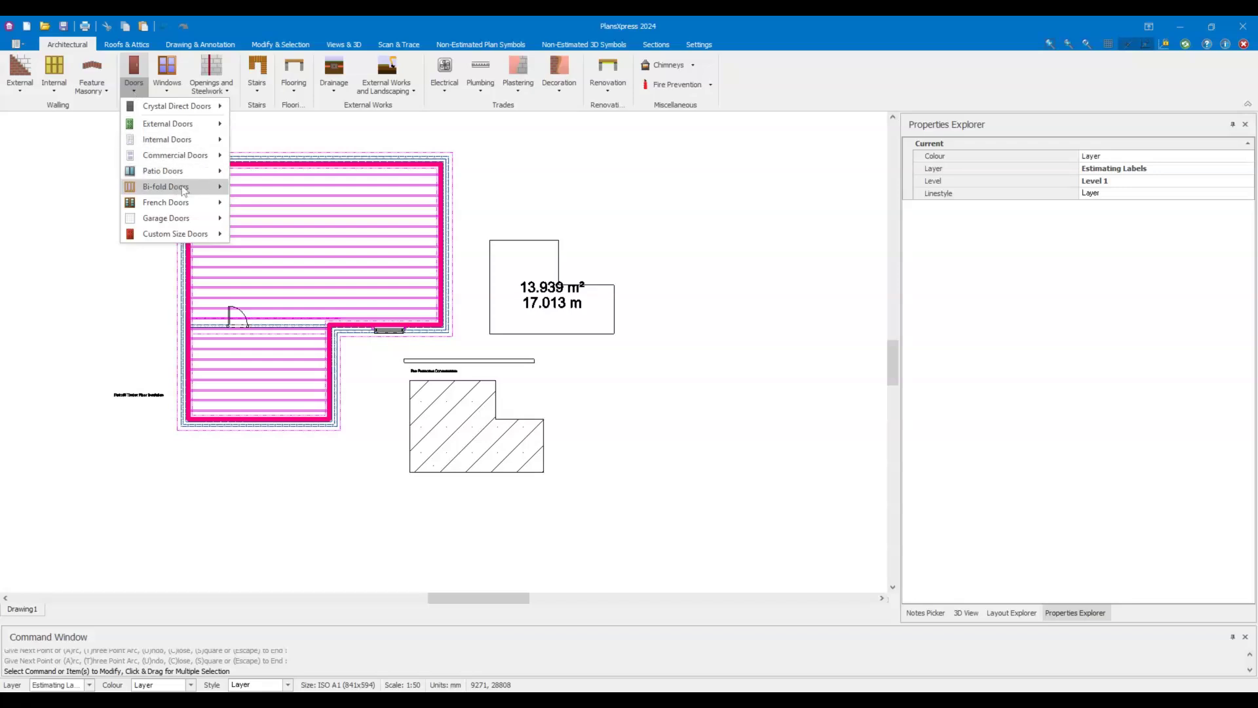
{"action": "mouse_move", "coordinate": [184, 190]}
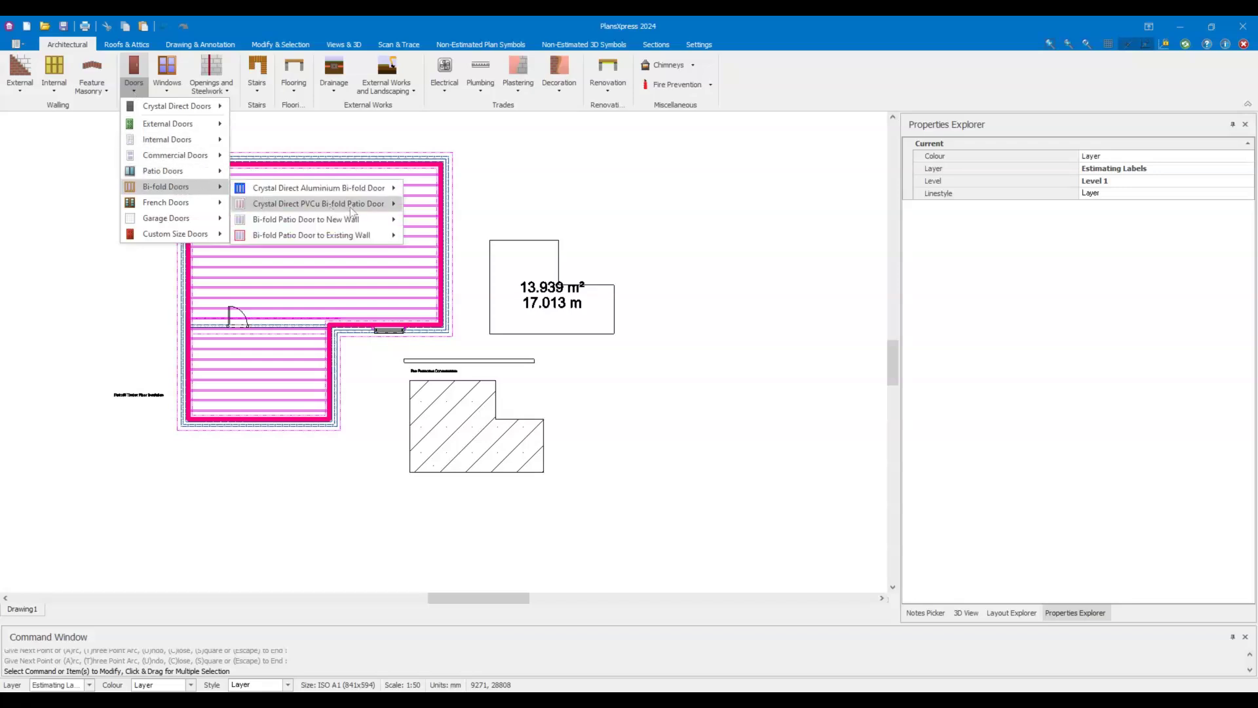
{"action": "mouse_move", "coordinate": [370, 220]}
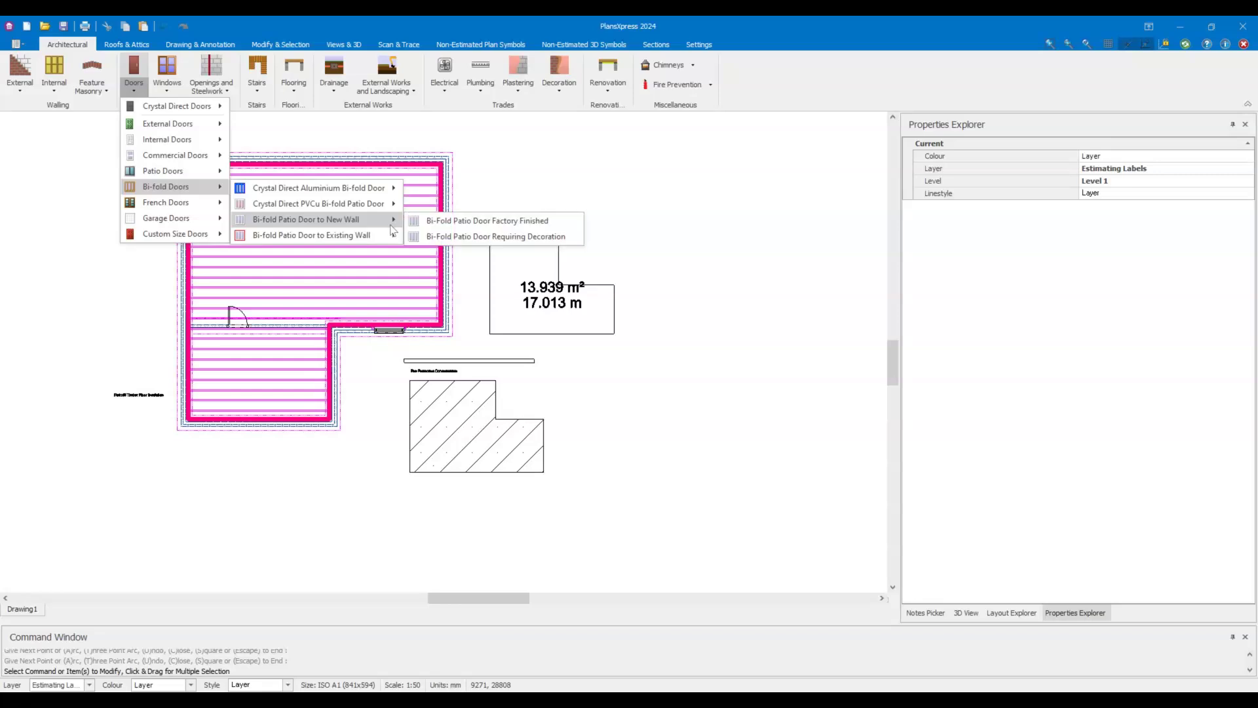
{"action": "left_click", "coordinate": [477, 222]}
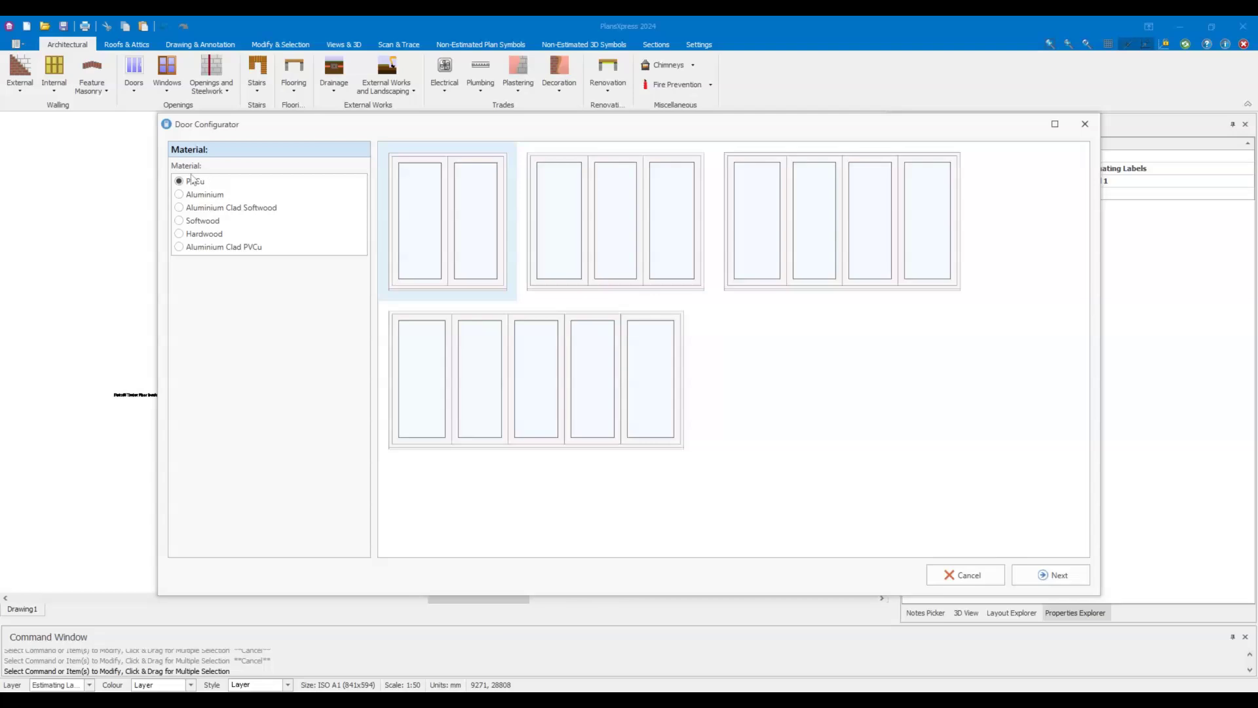
{"action": "left_click", "coordinate": [198, 247]}
{"action": "left_click", "coordinate": [192, 226]}
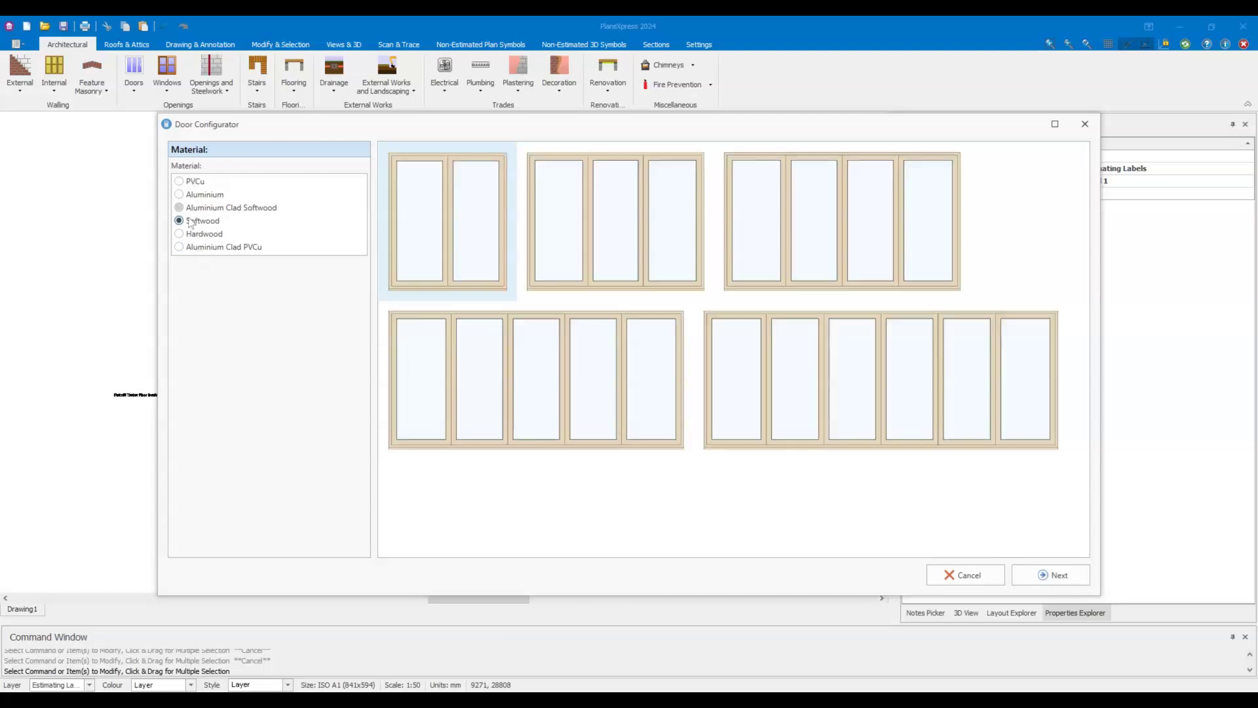
{"action": "left_click", "coordinate": [194, 199]}
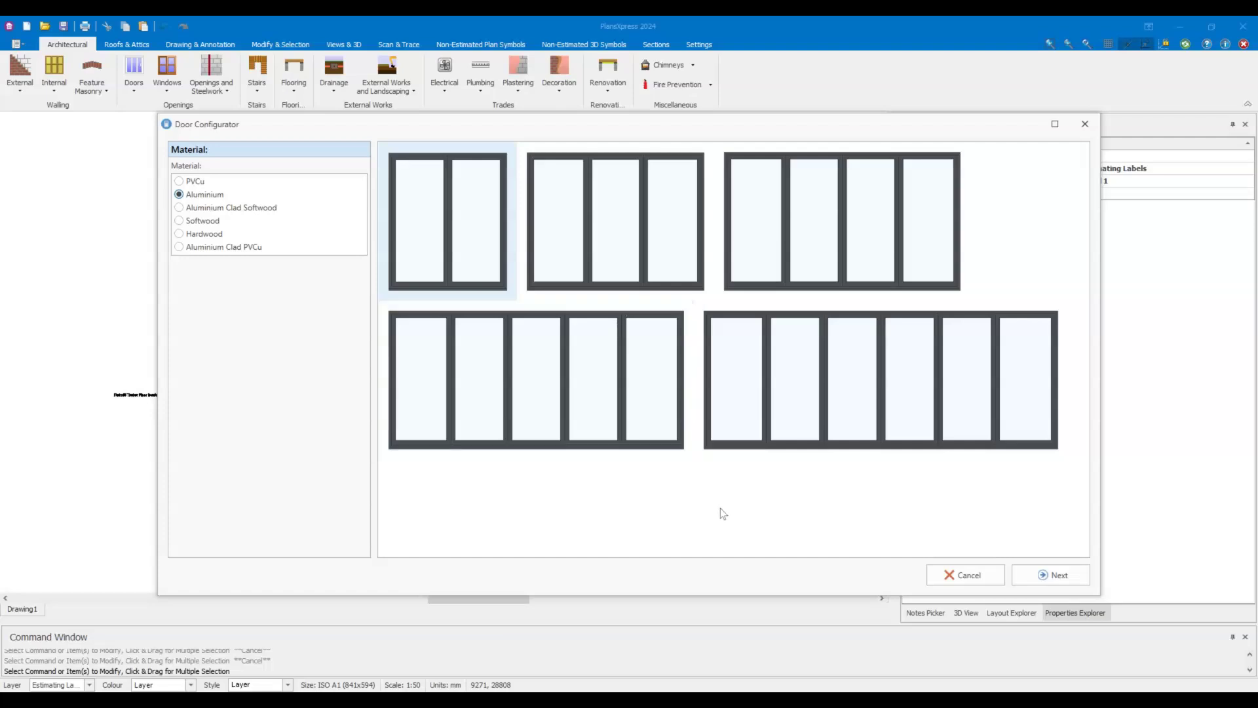
{"action": "left_click", "coordinate": [602, 238]}
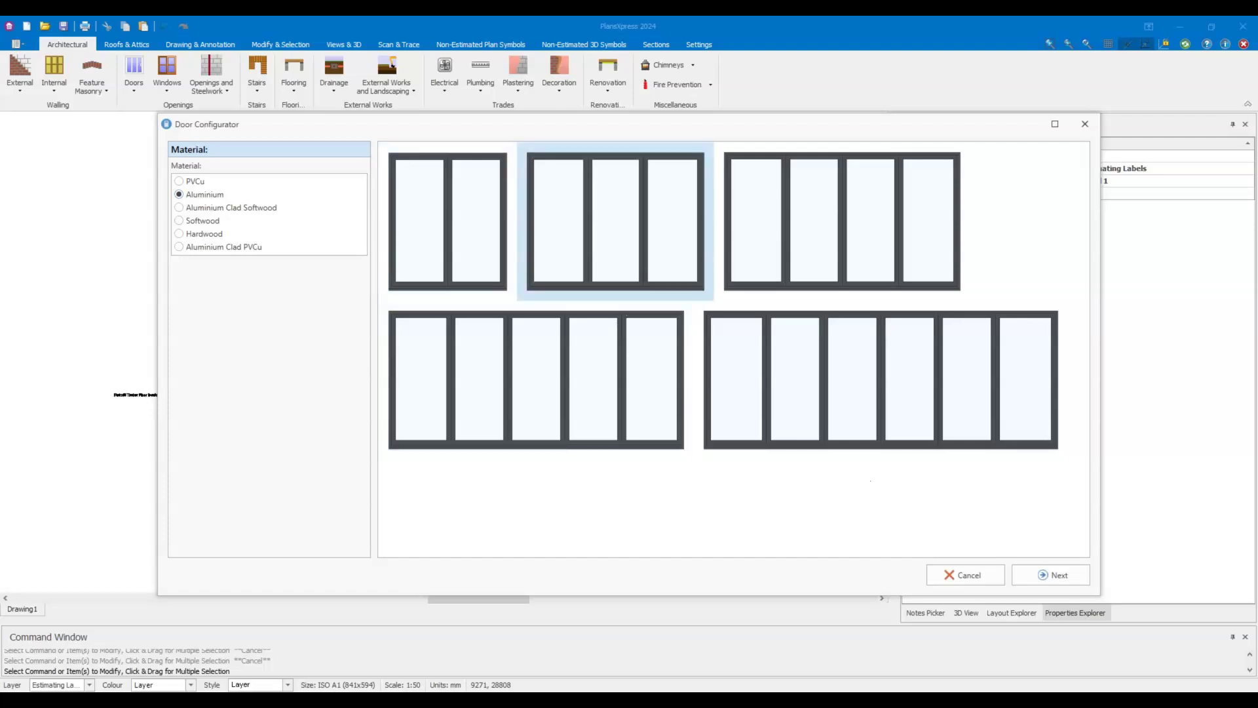
{"action": "left_click", "coordinate": [1056, 580]}
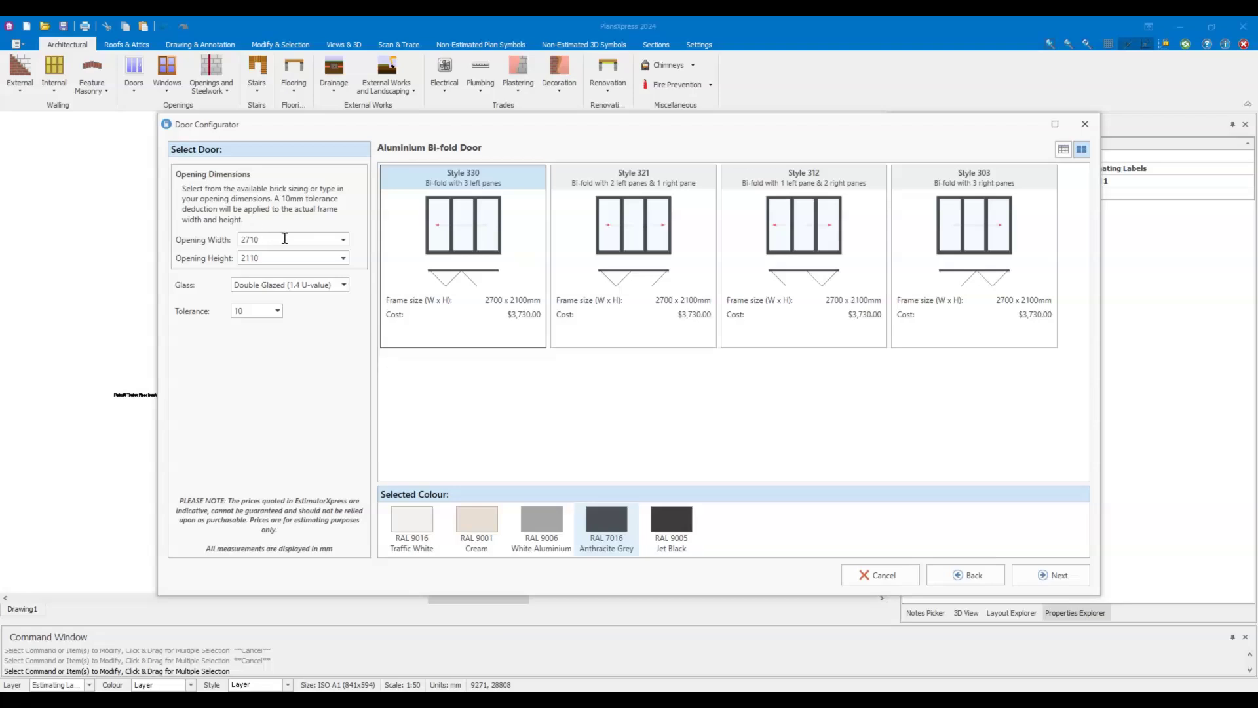
Set the bi-fold door's opening width to 2935 mm and its opening height to 2260 mm.
{"action": "left_click_drag", "start_coordinate": [269, 240], "coordinate": [195, 248]}
{"action": "type", "text": "3300"}
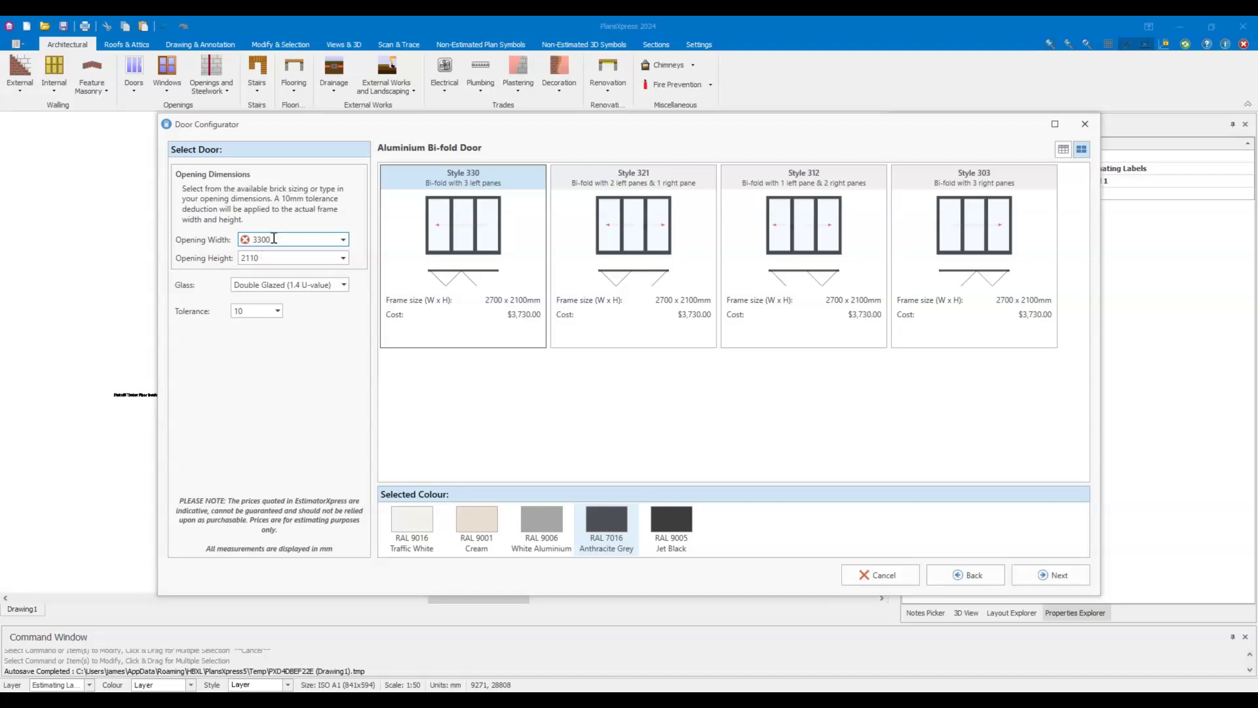
{"action": "left_click", "coordinate": [343, 239]}
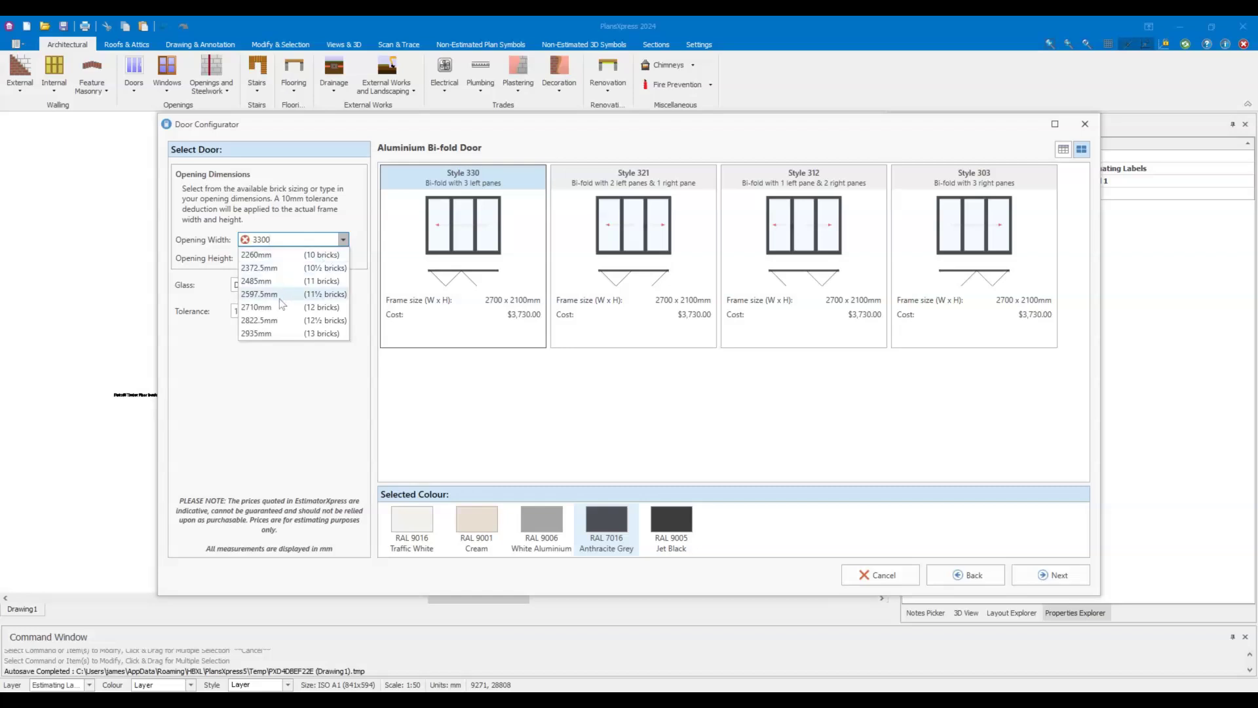
{"action": "left_click", "coordinate": [263, 334]}
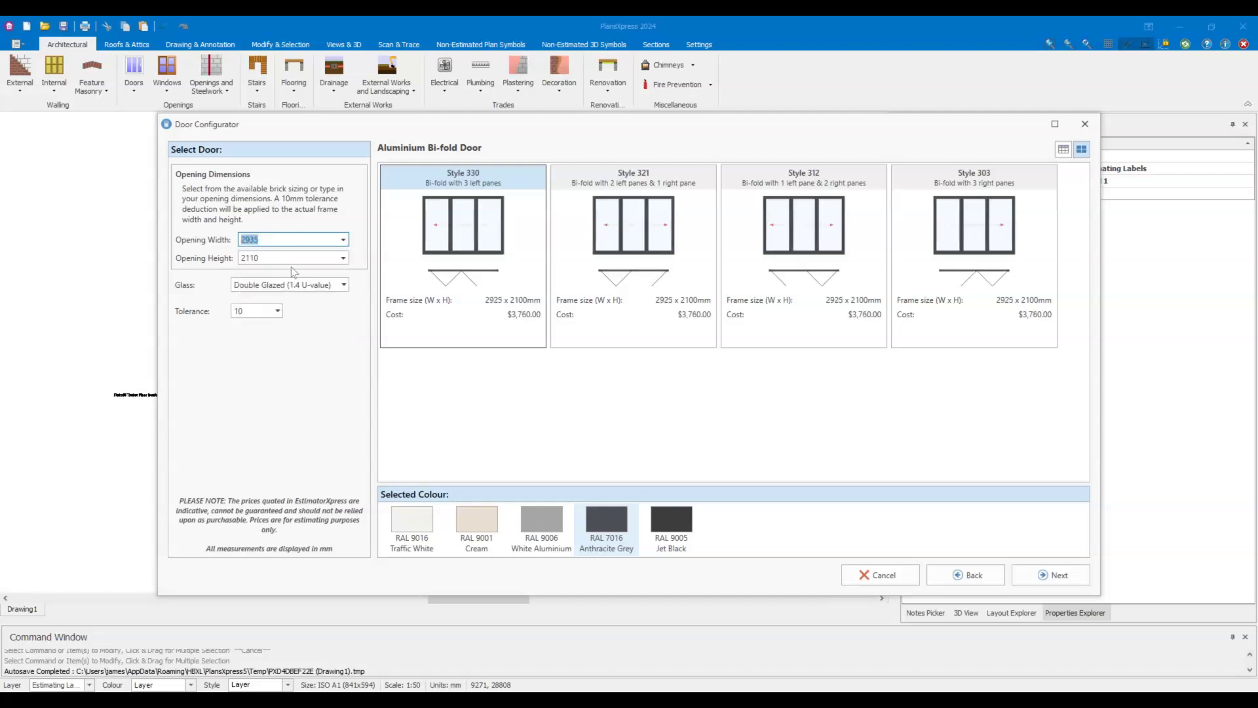
{"action": "left_click", "coordinate": [344, 257]}
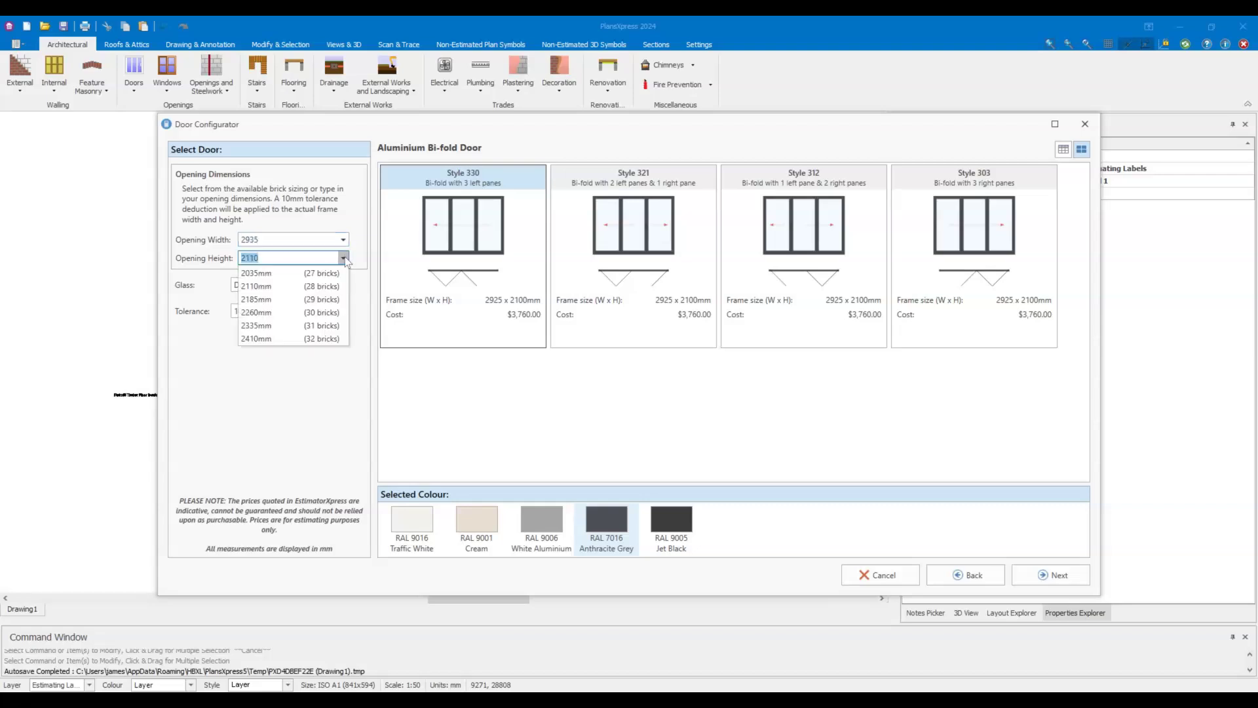
{"action": "left_click", "coordinate": [257, 312]}
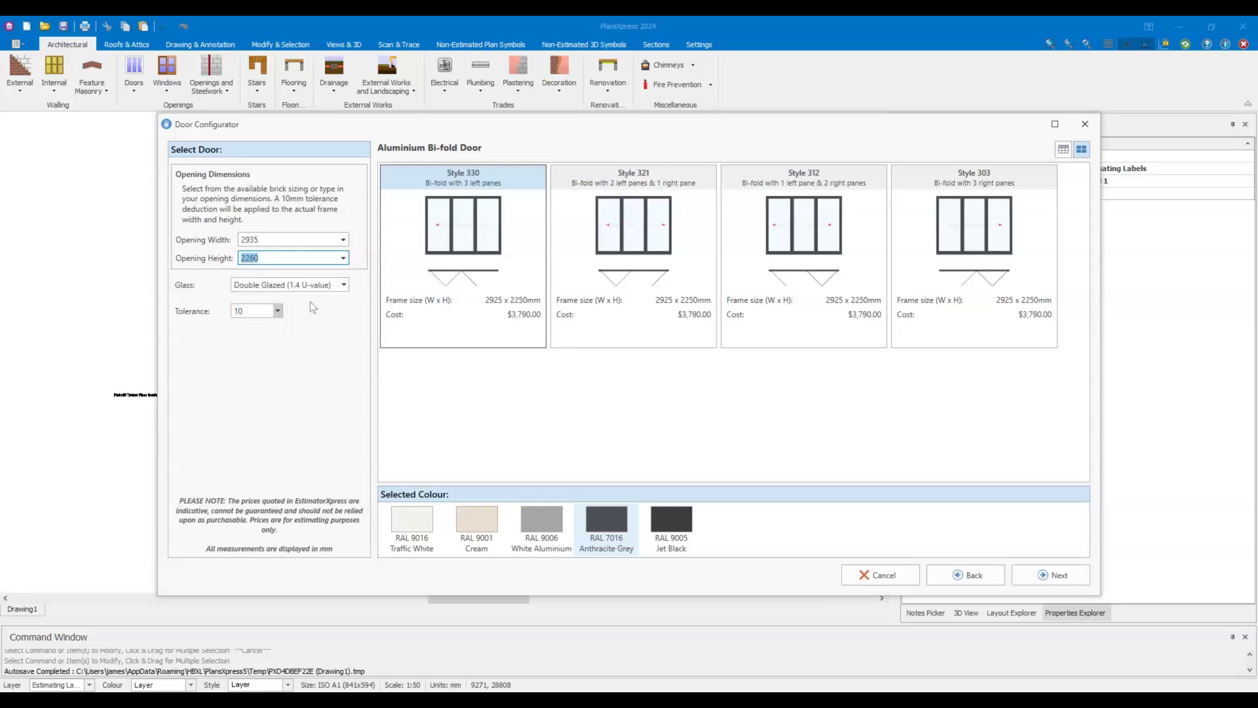
Keep the double glazing and choose Style 330 with three left panes in RAL 9005 Jet Black.
{"action": "left_click", "coordinate": [327, 289]}
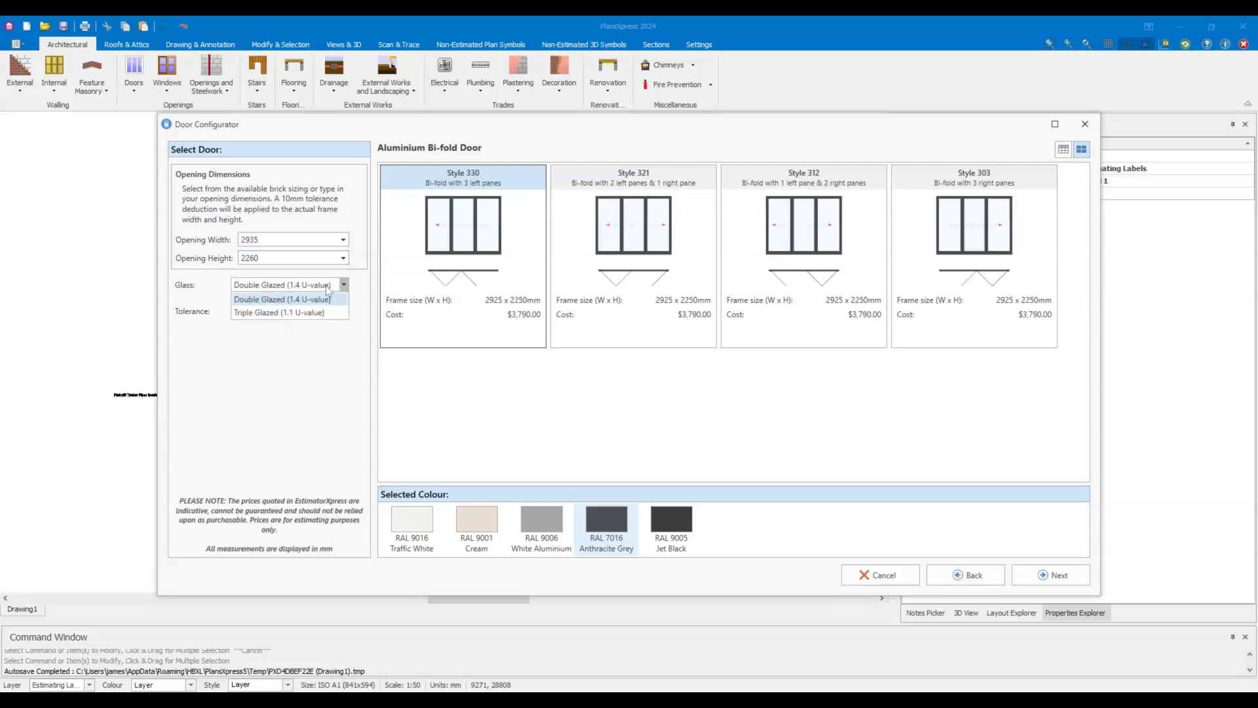
{"action": "left_click", "coordinate": [327, 287]}
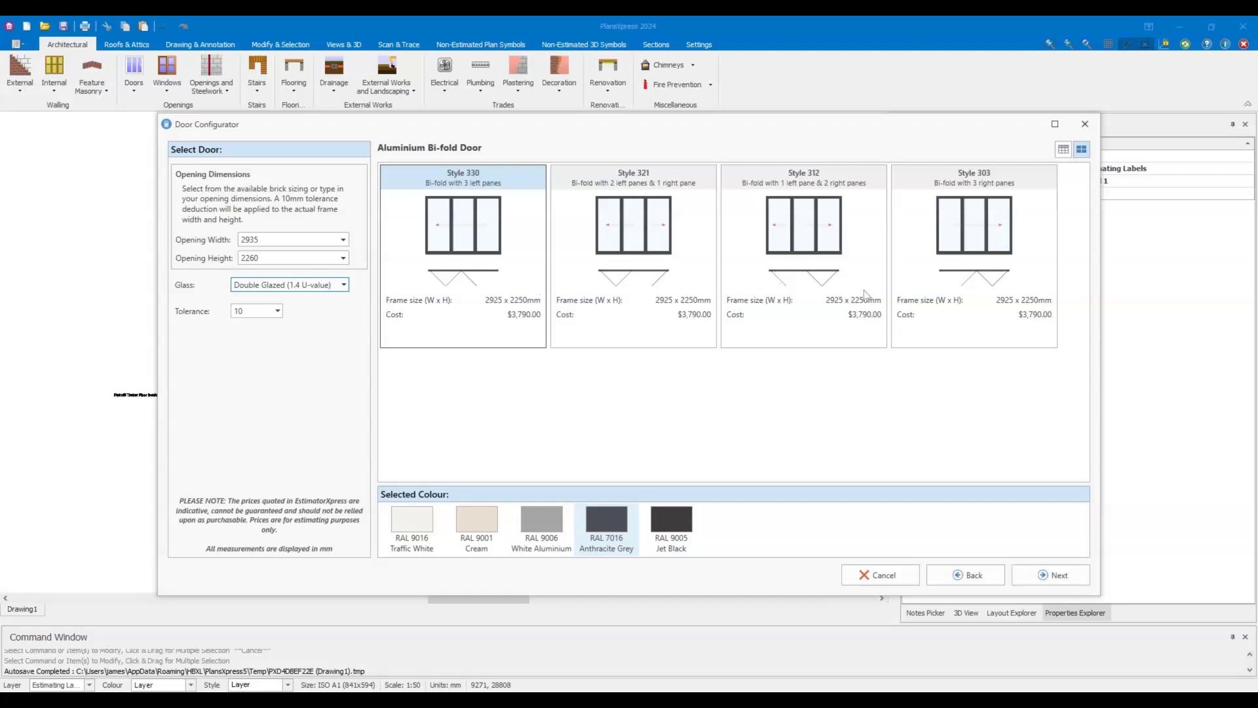
{"action": "left_click", "coordinate": [459, 289]}
{"action": "left_click", "coordinate": [676, 525]}
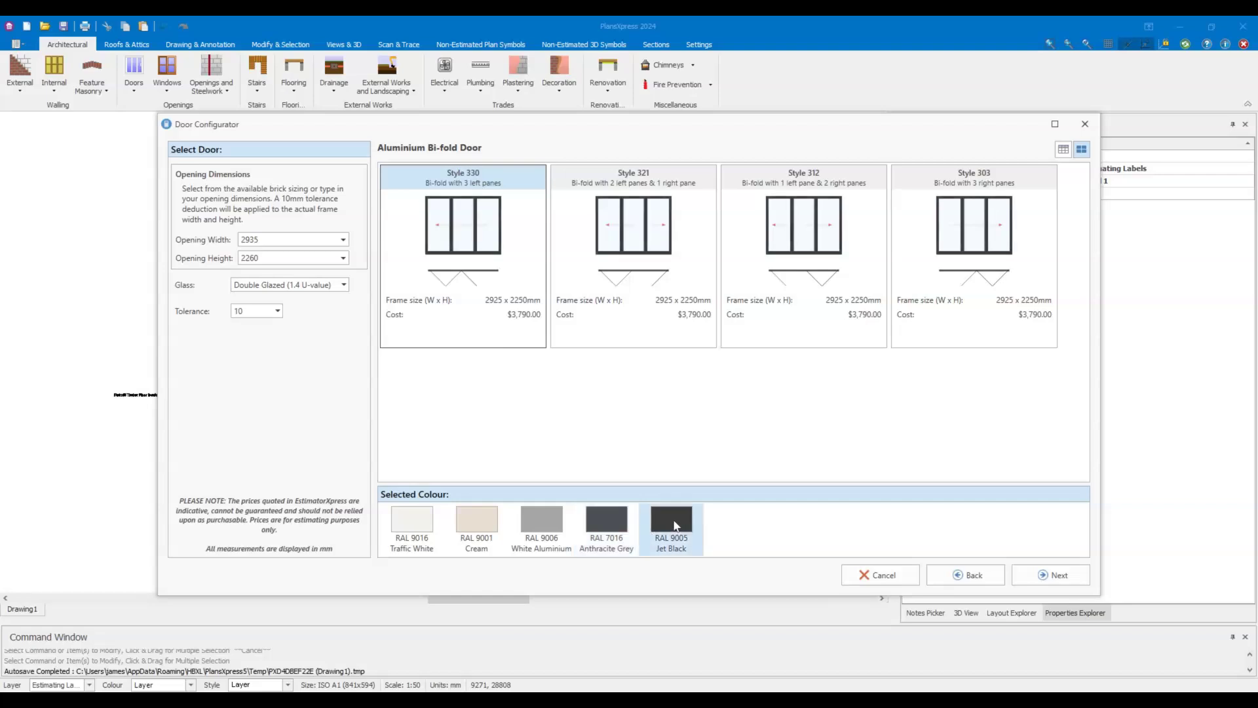
{"action": "left_click", "coordinate": [1058, 581]}
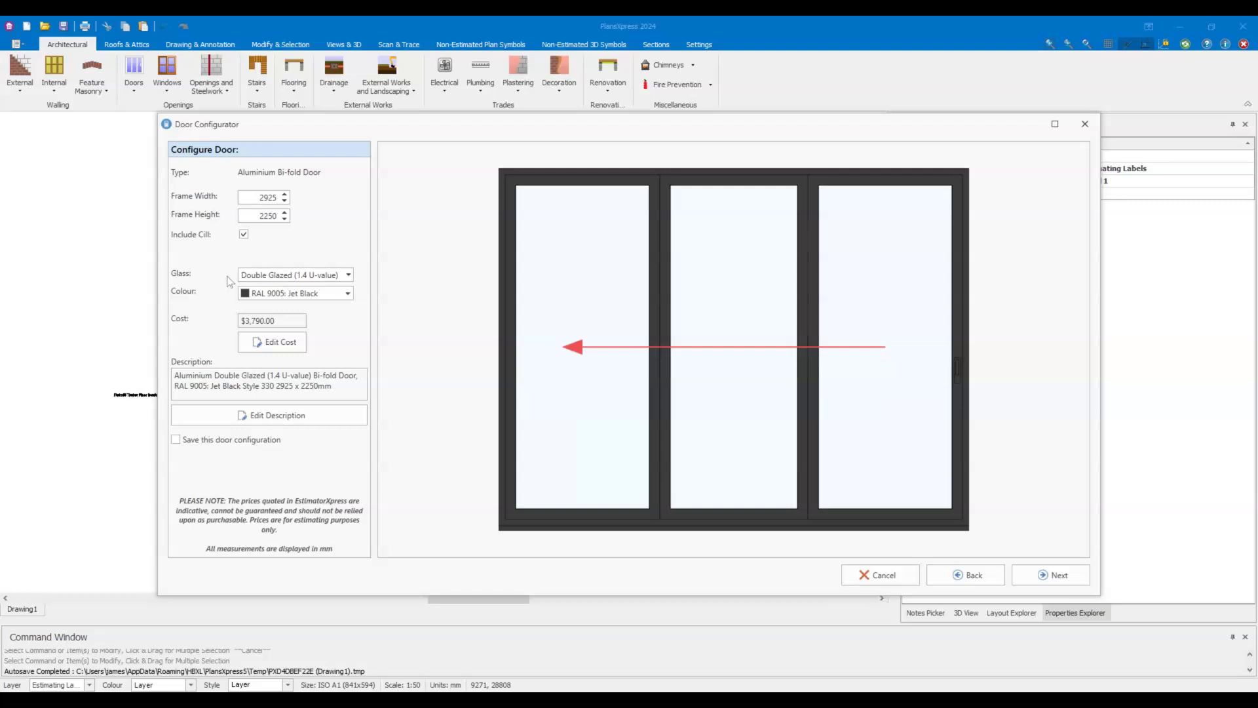
Change the door's glass to Triple Glazed (1.1 U-value) and remove "RAL 9005:" from its description.
{"action": "left_click", "coordinate": [253, 277]}
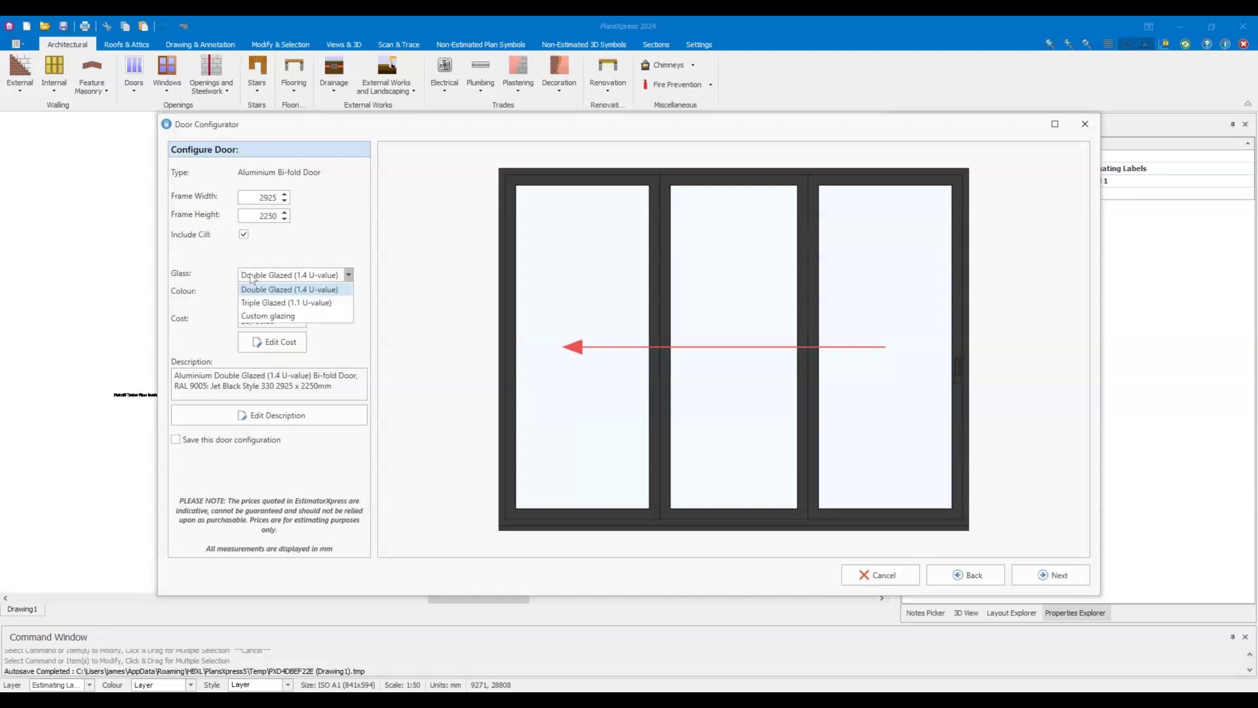
{"action": "left_click", "coordinate": [264, 304]}
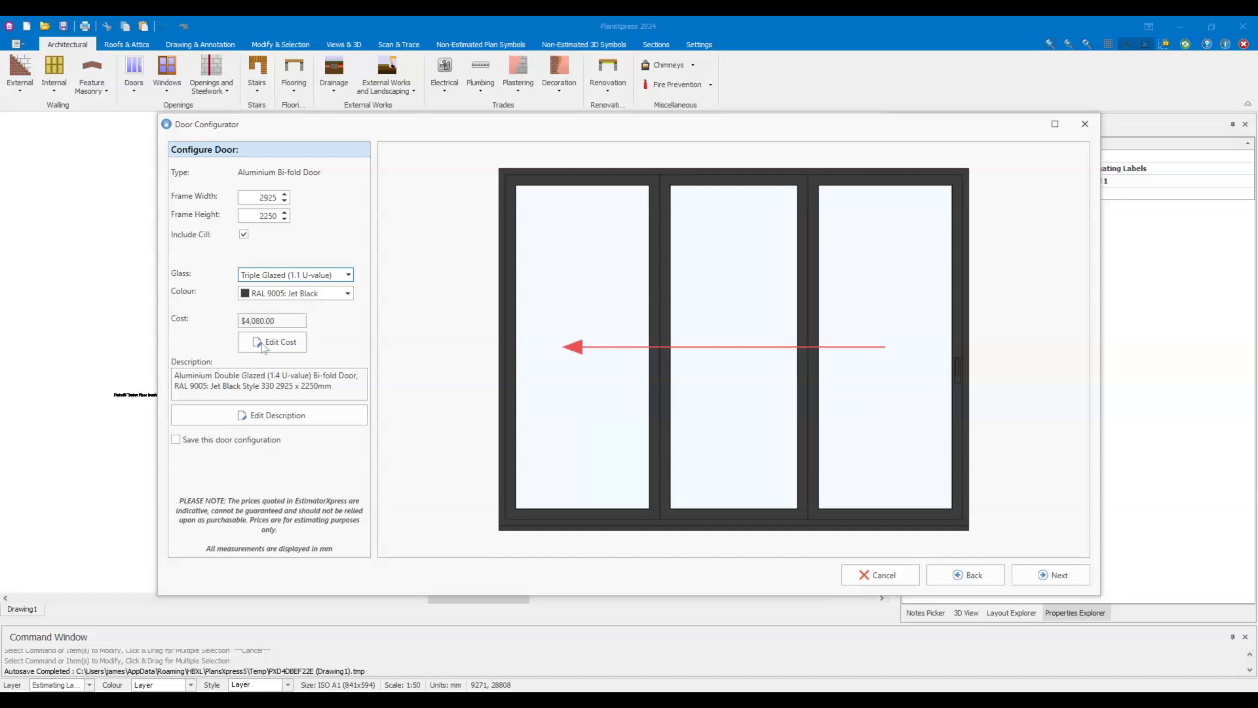
{"action": "left_click", "coordinate": [217, 378]}
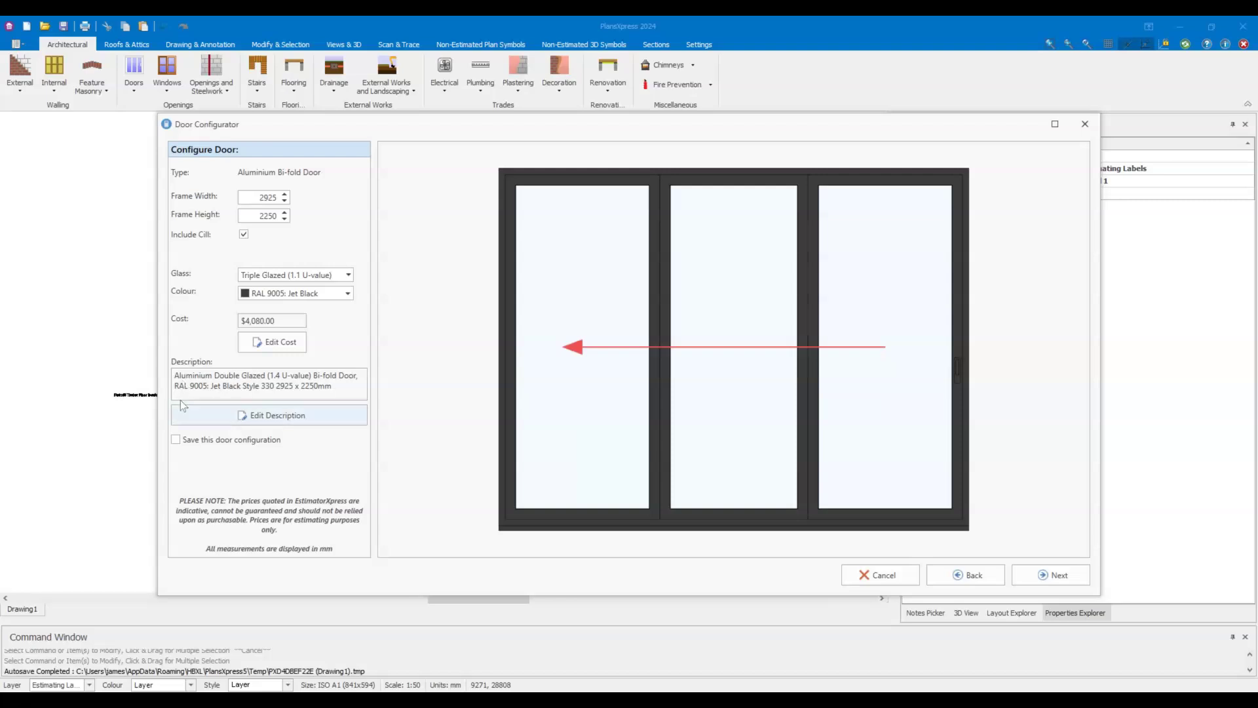
{"action": "left_click", "coordinate": [226, 416]}
{"action": "left_click_drag", "start_coordinate": [210, 386], "coordinate": [177, 388]}
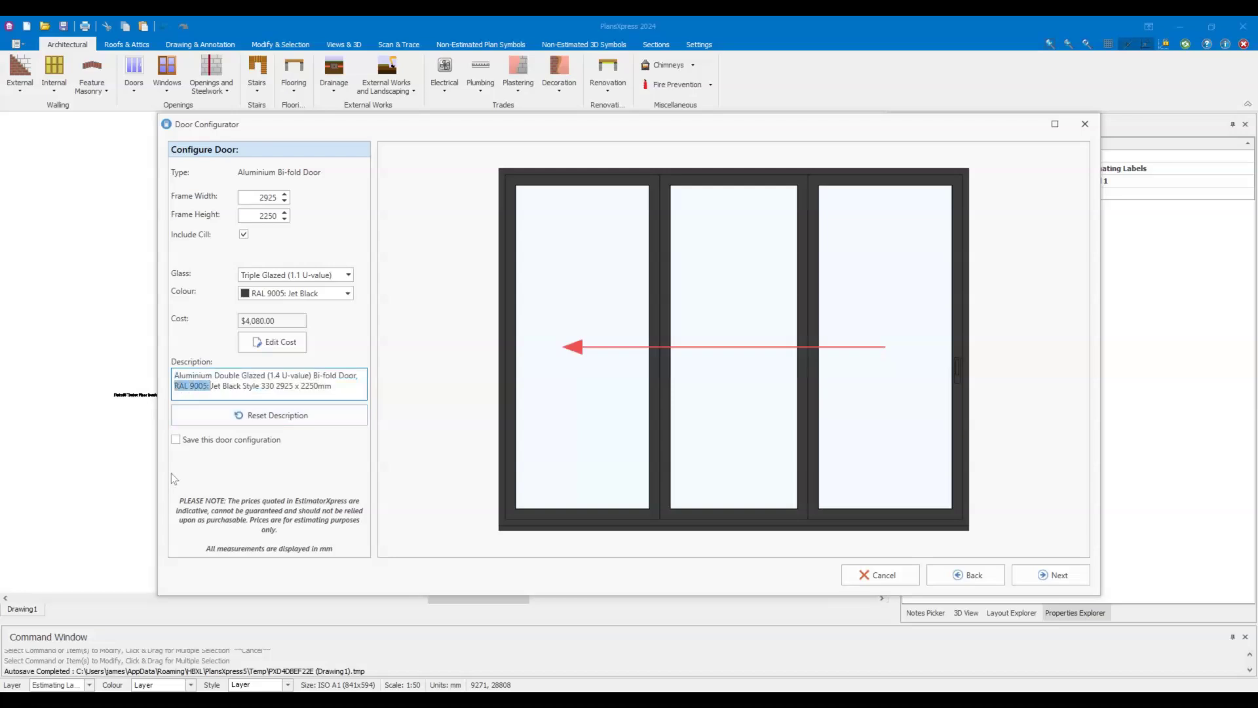
{"action": "key", "text": "Delete"}
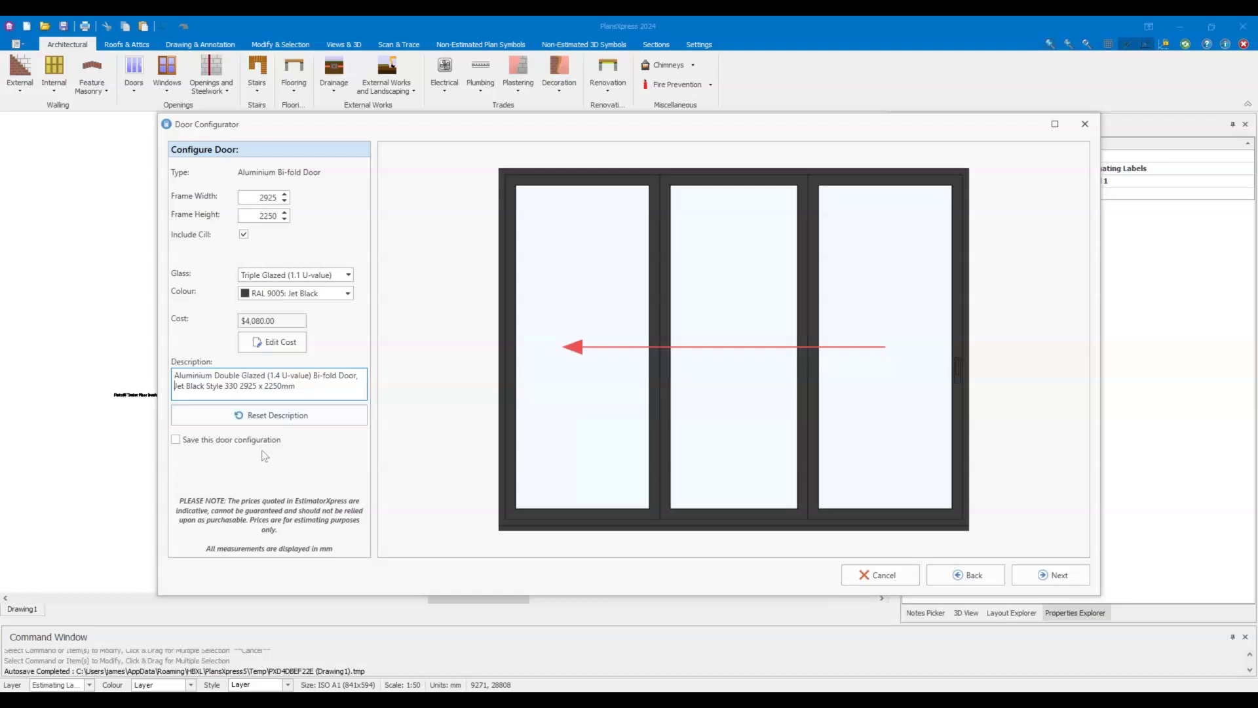
{"action": "left_click", "coordinate": [1061, 580]}
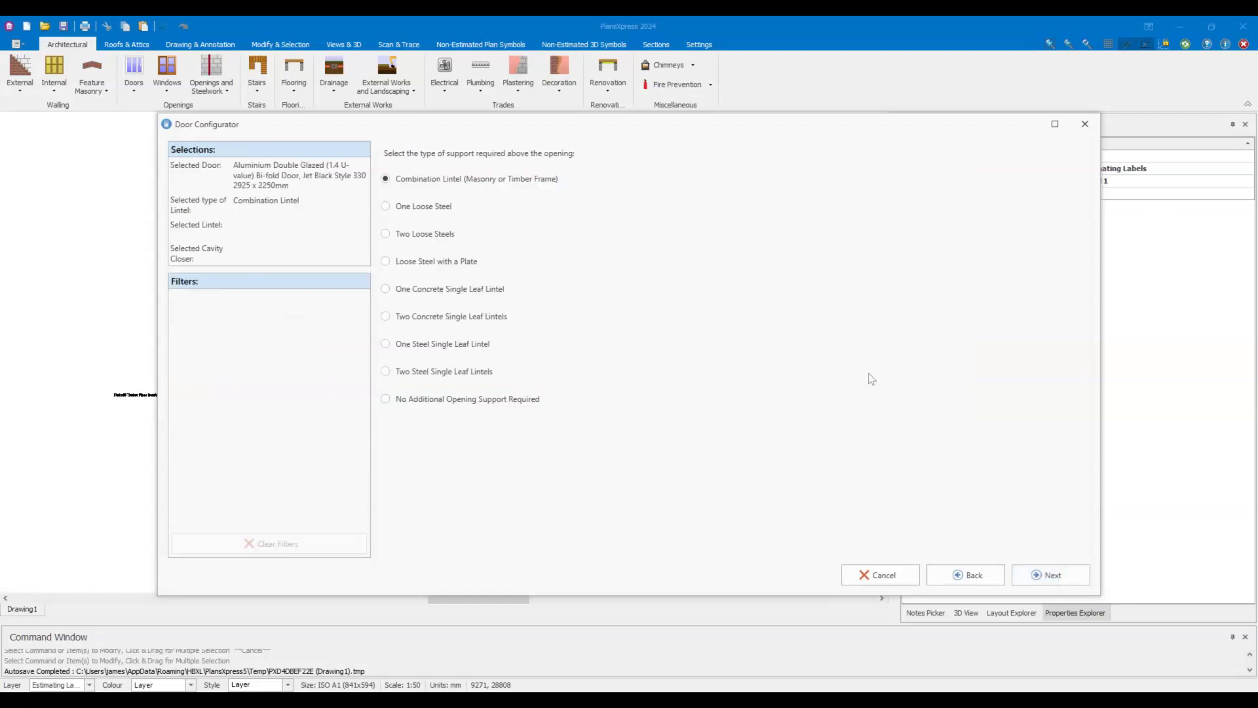
Select the 3300 mm Standard Duty Cavity Wall combination lintel for 110-125 mm cavities and accept the default door dimensions.
{"action": "left_click", "coordinate": [1056, 582]}
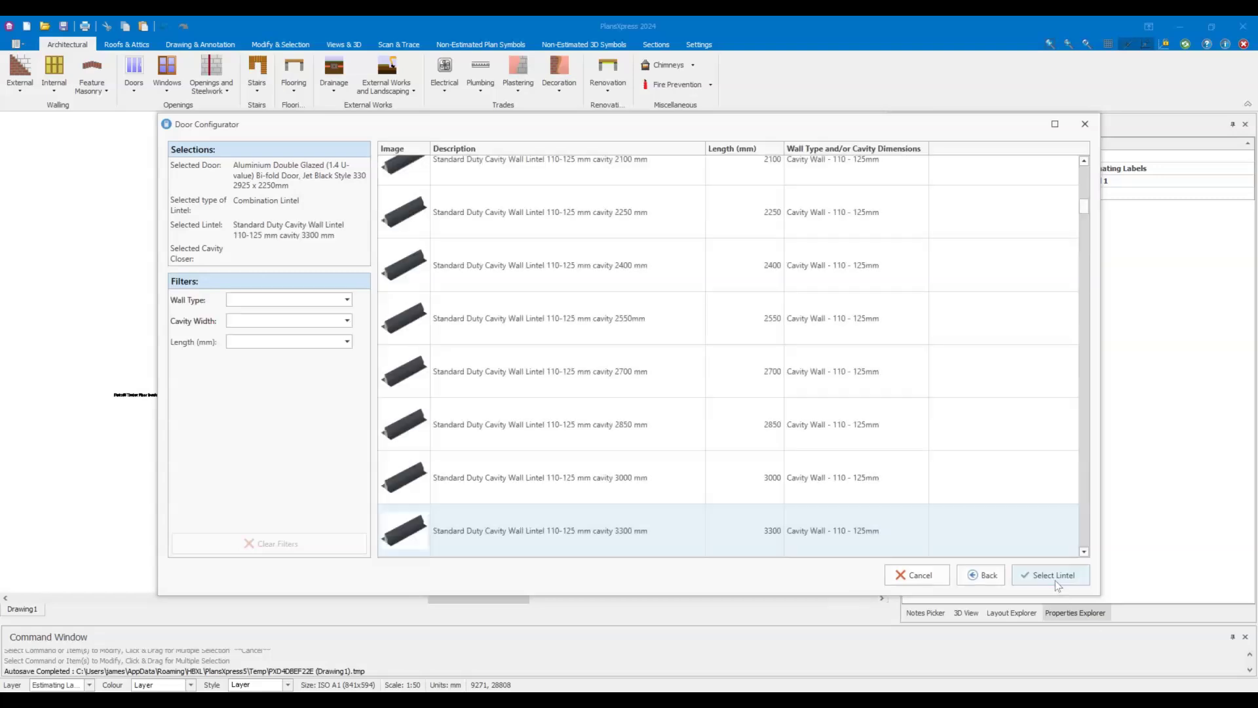
{"action": "left_click", "coordinate": [1043, 578]}
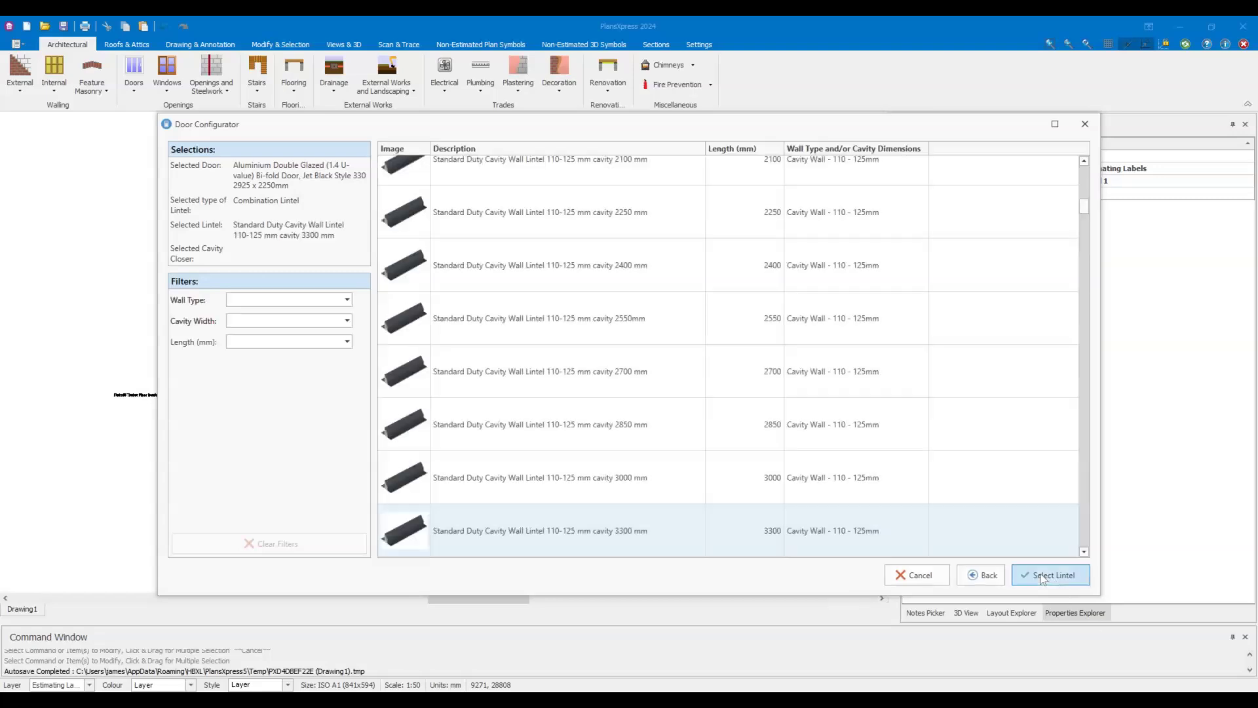
{"action": "left_click", "coordinate": [1043, 578]}
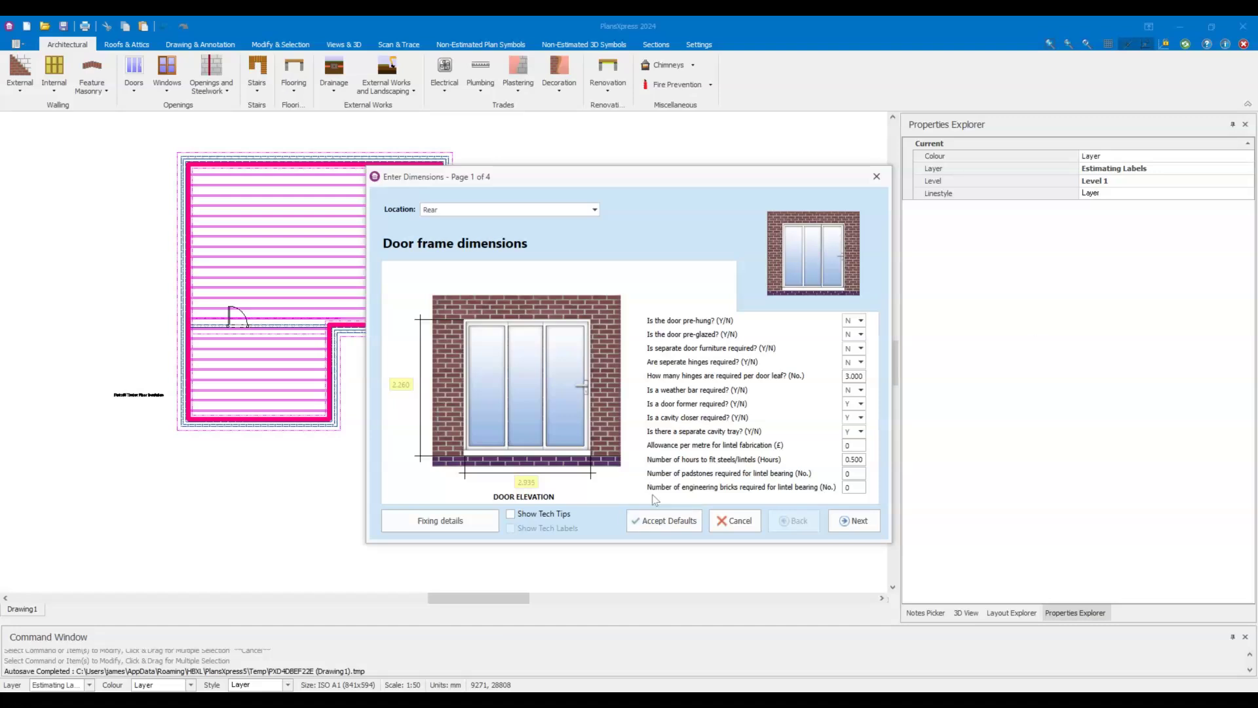
{"action": "left_click", "coordinate": [673, 521]}
Insert the bi-fold door in the lower external wall of the building, opening outwards, and end the insertion.
{"action": "scroll", "coordinate": [249, 399], "scroll_direction": "up", "scroll_amount": 3}
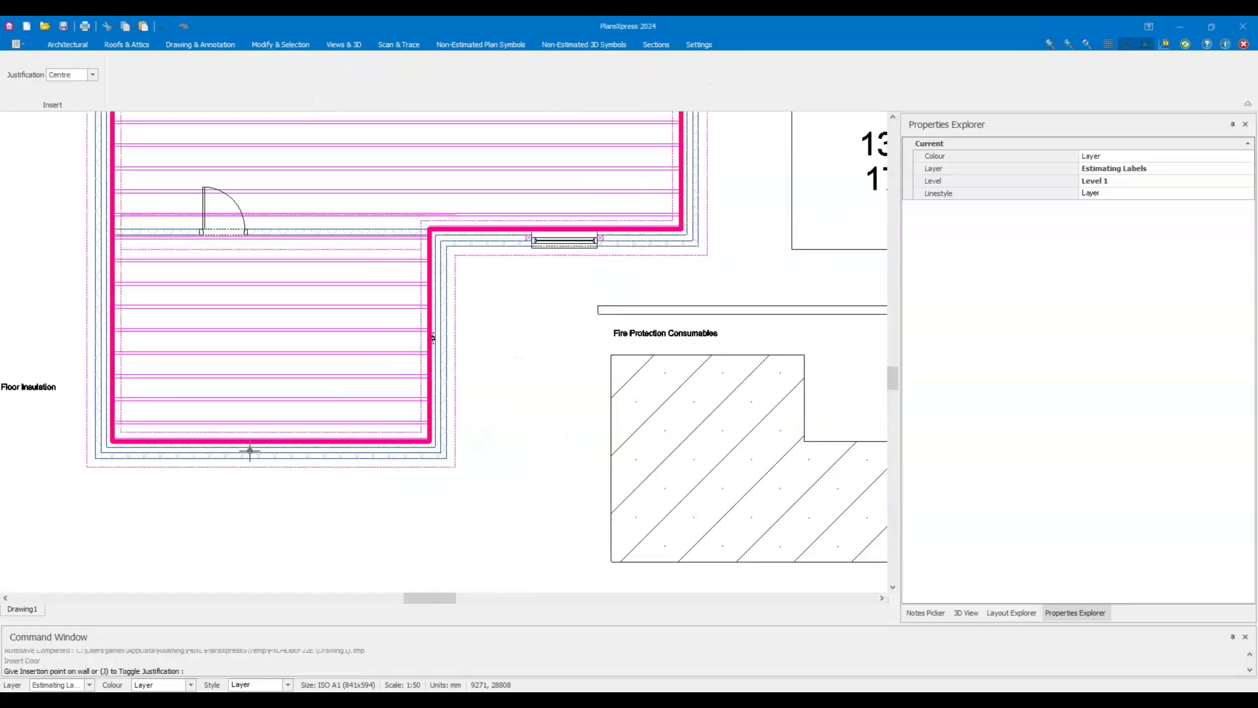
{"action": "left_click", "coordinate": [245, 524]}
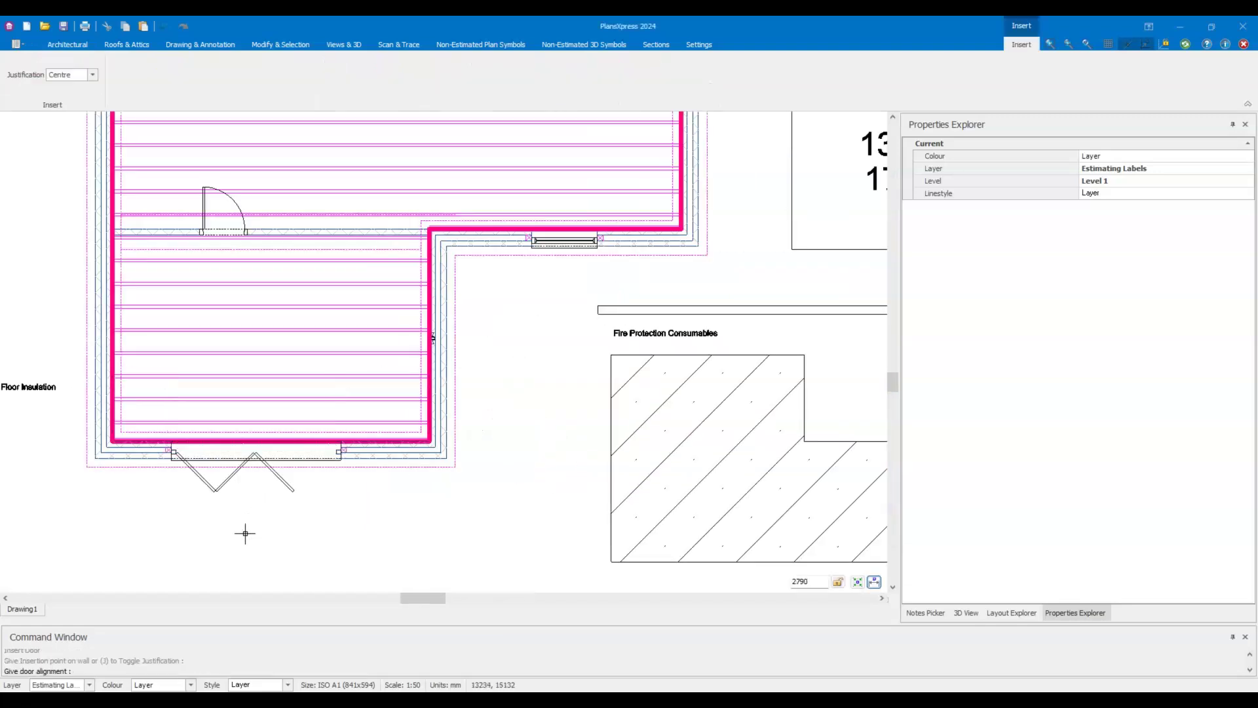
{"action": "right_click", "coordinate": [300, 483]}
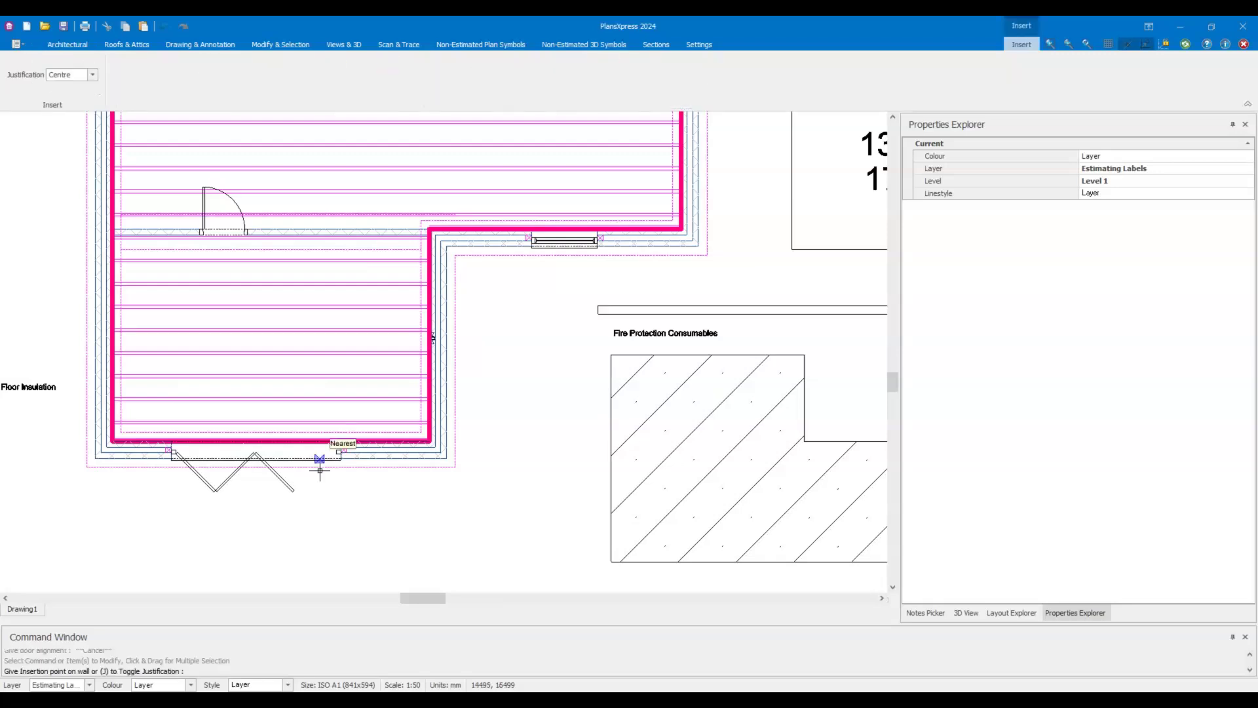
{"action": "scroll", "coordinate": [317, 464], "scroll_direction": "down", "scroll_amount": 2}
{"action": "key", "text": "Escape"}
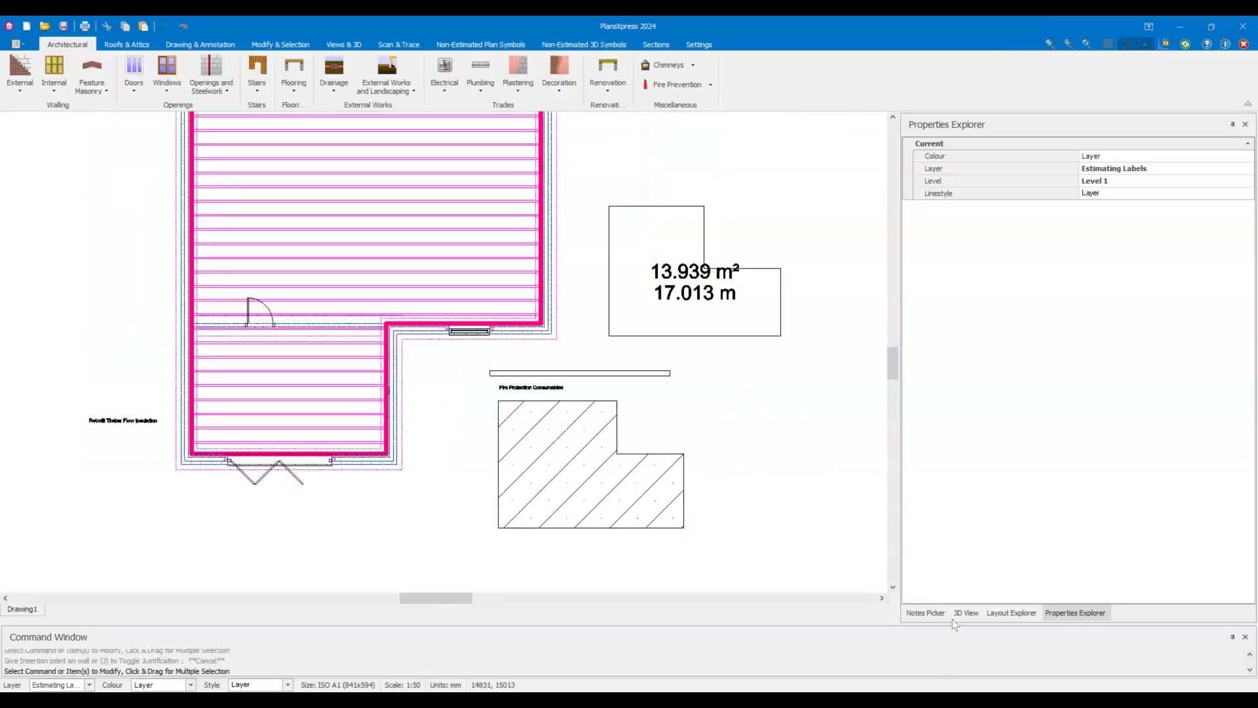
Examine the bi-fold door in the external wall in the 3D view.
{"action": "left_click", "coordinate": [956, 614]}
{"action": "scroll", "coordinate": [1027, 498], "scroll_direction": "down", "scroll_amount": 3}
{"action": "left_click_drag", "start_coordinate": [1028, 498], "coordinate": [1096, 395]}
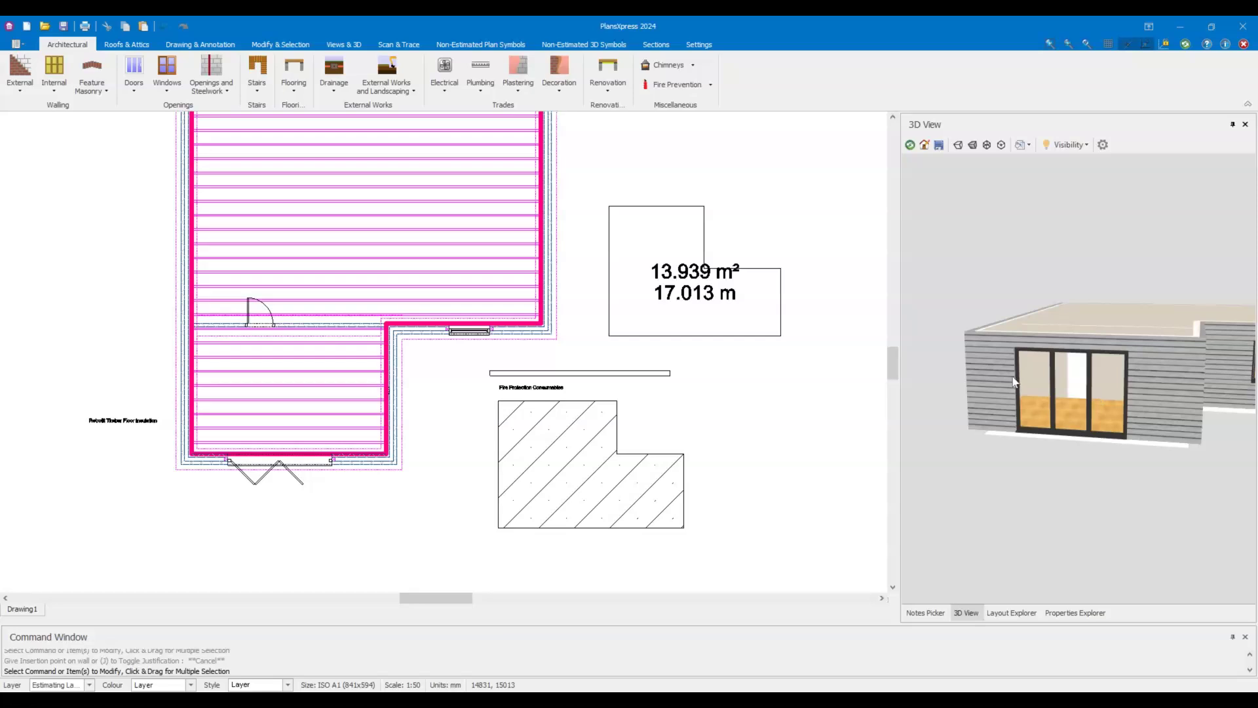
View the door styles and materials offered for a factory finished External Door to New Wall, without inserting one.
{"action": "left_click", "coordinate": [135, 88]}
{"action": "mouse_move", "coordinate": [193, 129]}
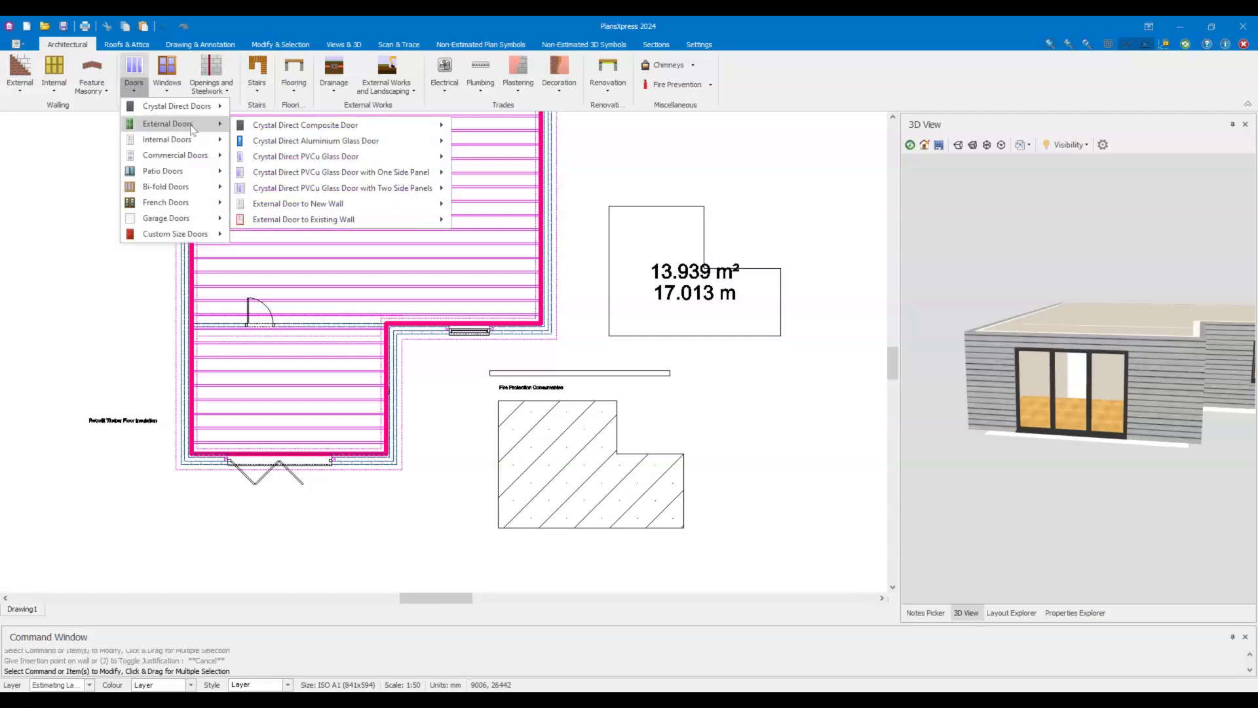
{"action": "mouse_move", "coordinate": [420, 208]}
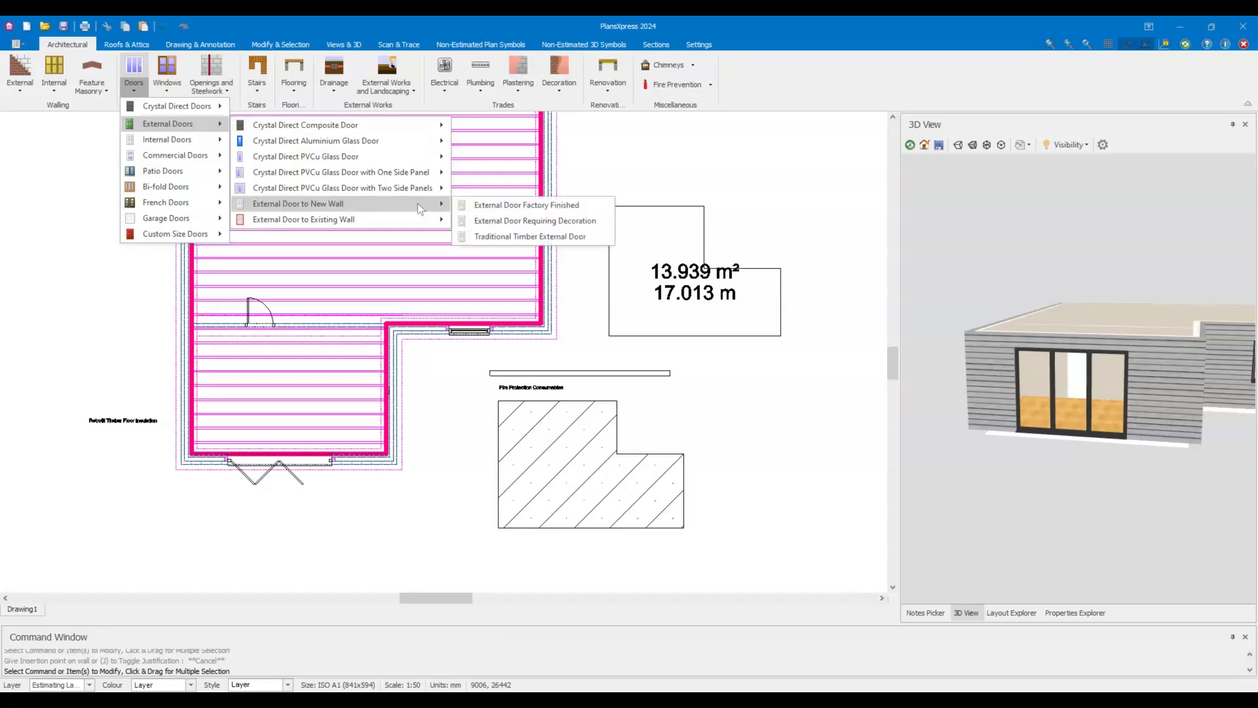
{"action": "left_click", "coordinate": [538, 207]}
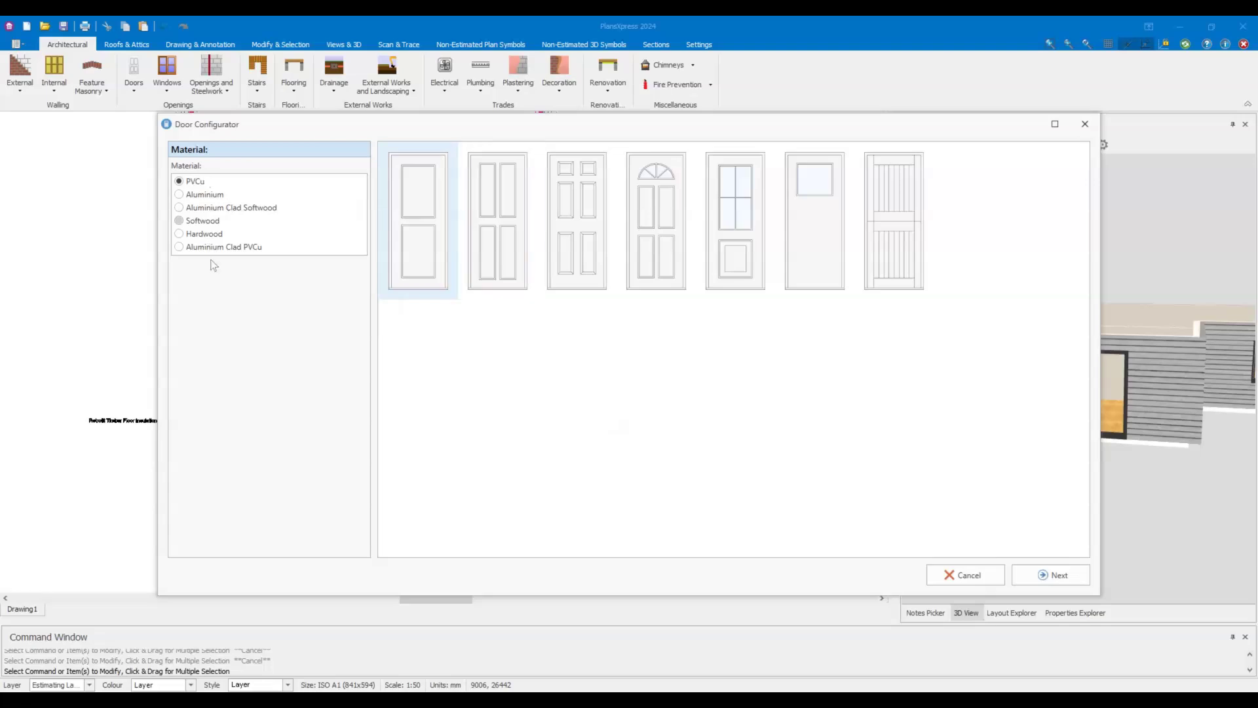
{"action": "left_click", "coordinate": [967, 579]}
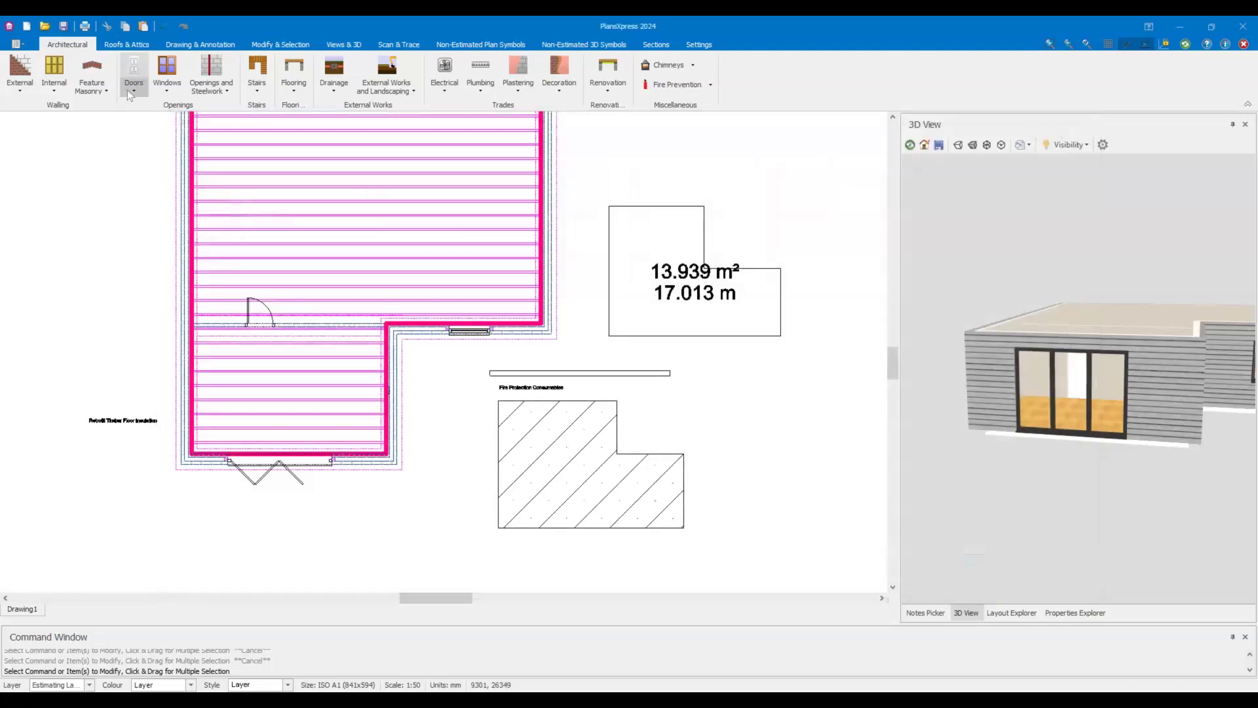
View the panel layouts and materials offered for a Sliding Patio Door to New Wall, and close the configurator.
{"action": "left_click", "coordinate": [129, 95]}
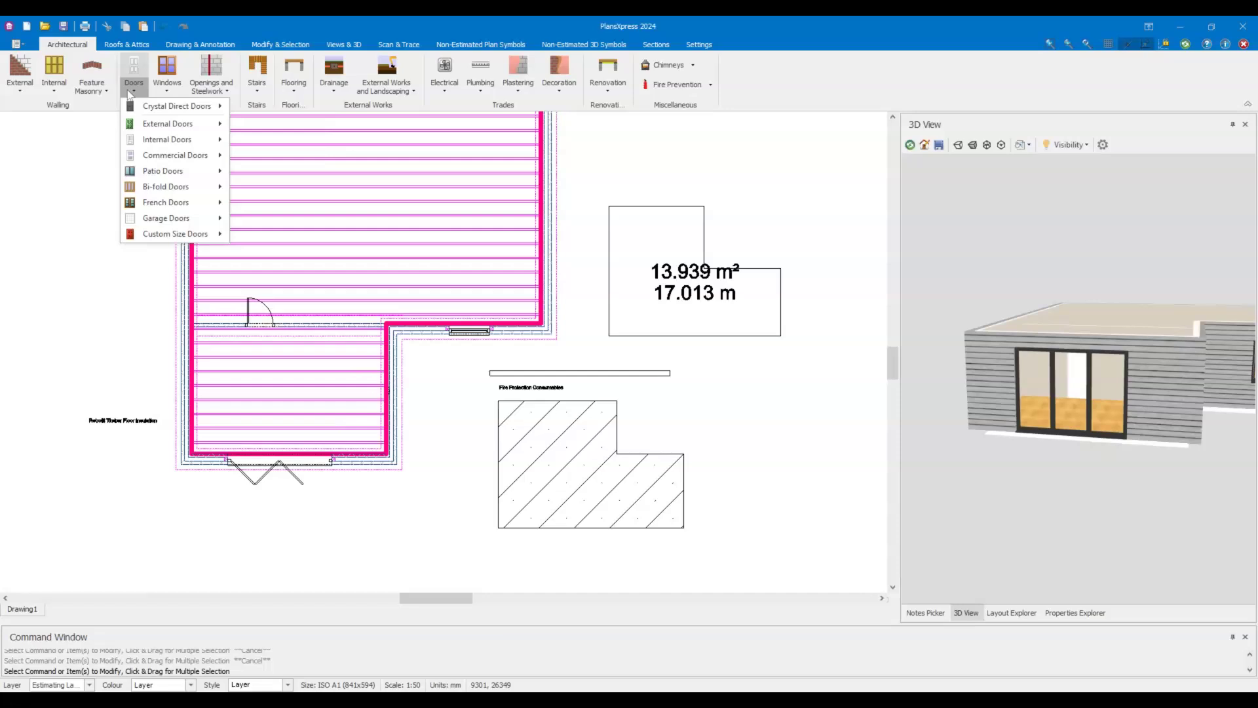
{"action": "mouse_move", "coordinate": [193, 168]}
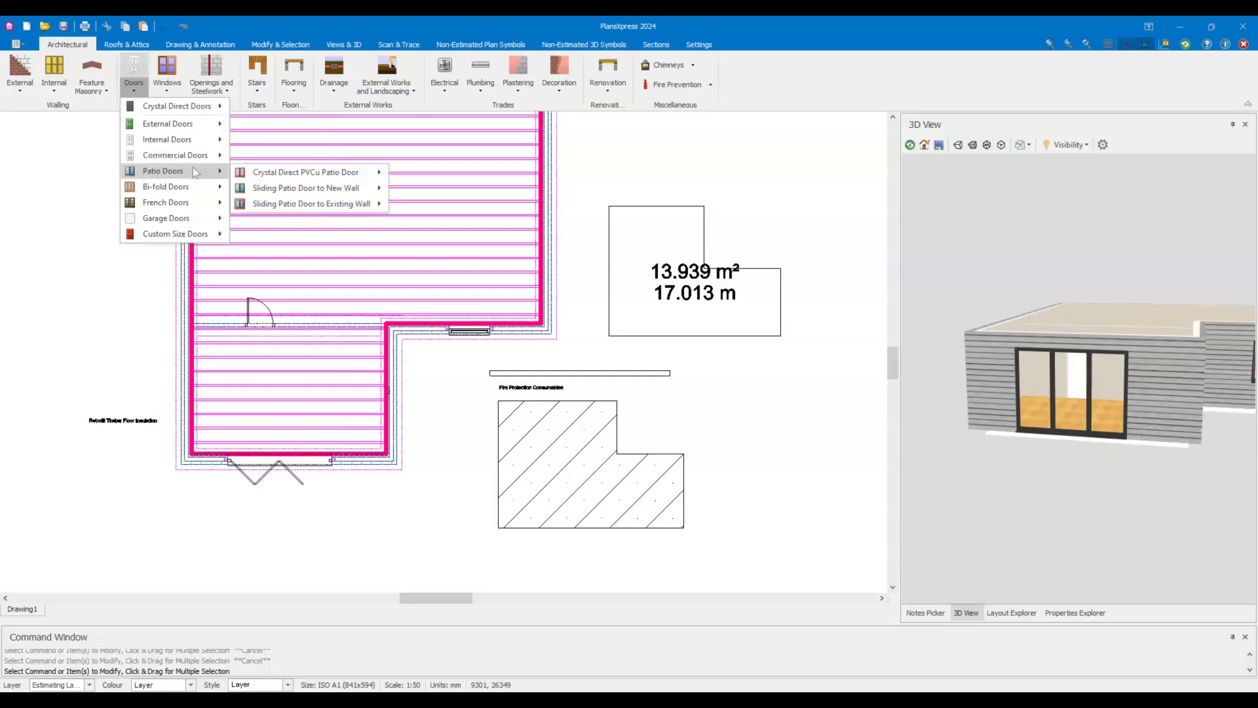
{"action": "mouse_move", "coordinate": [367, 188]}
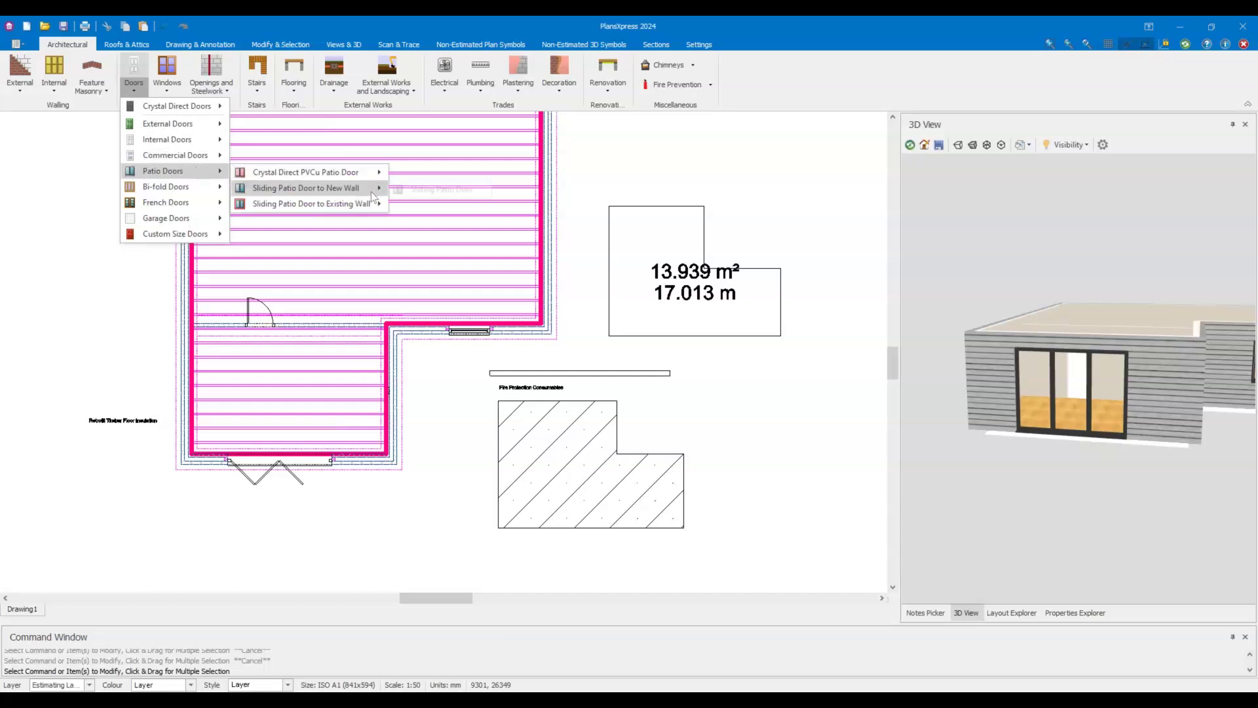
{"action": "left_click", "coordinate": [433, 190]}
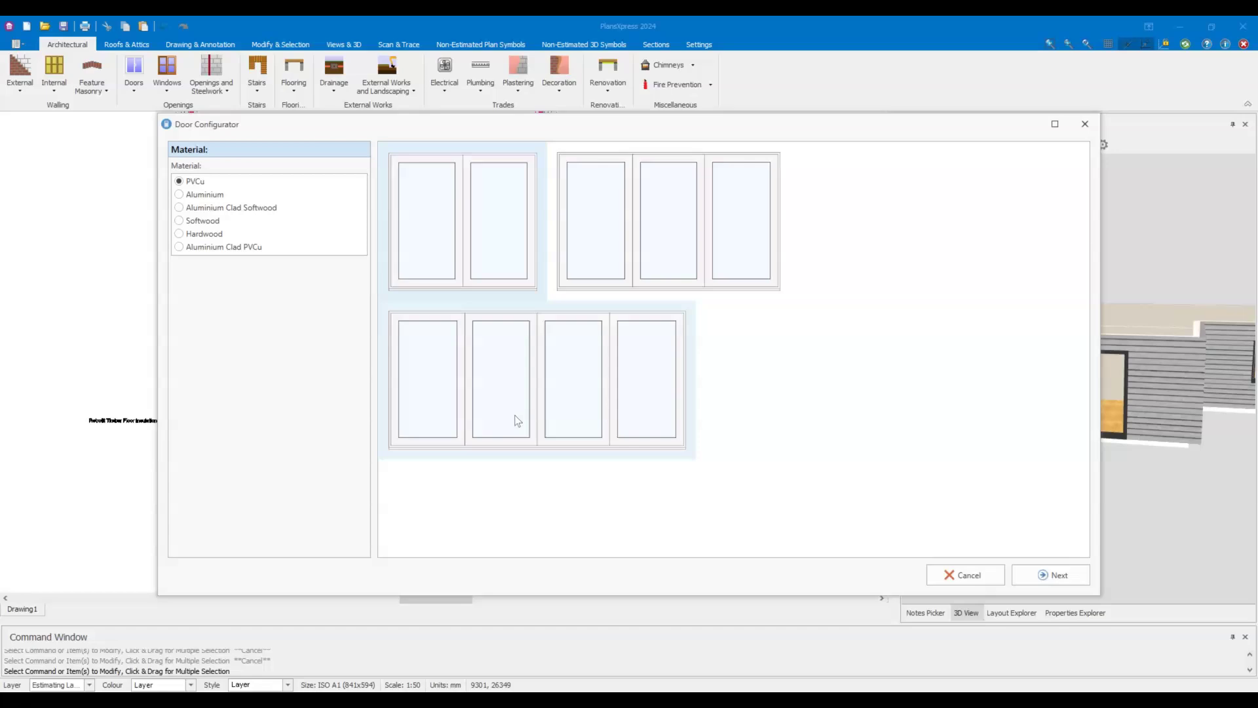
{"action": "left_click", "coordinate": [1085, 125]}
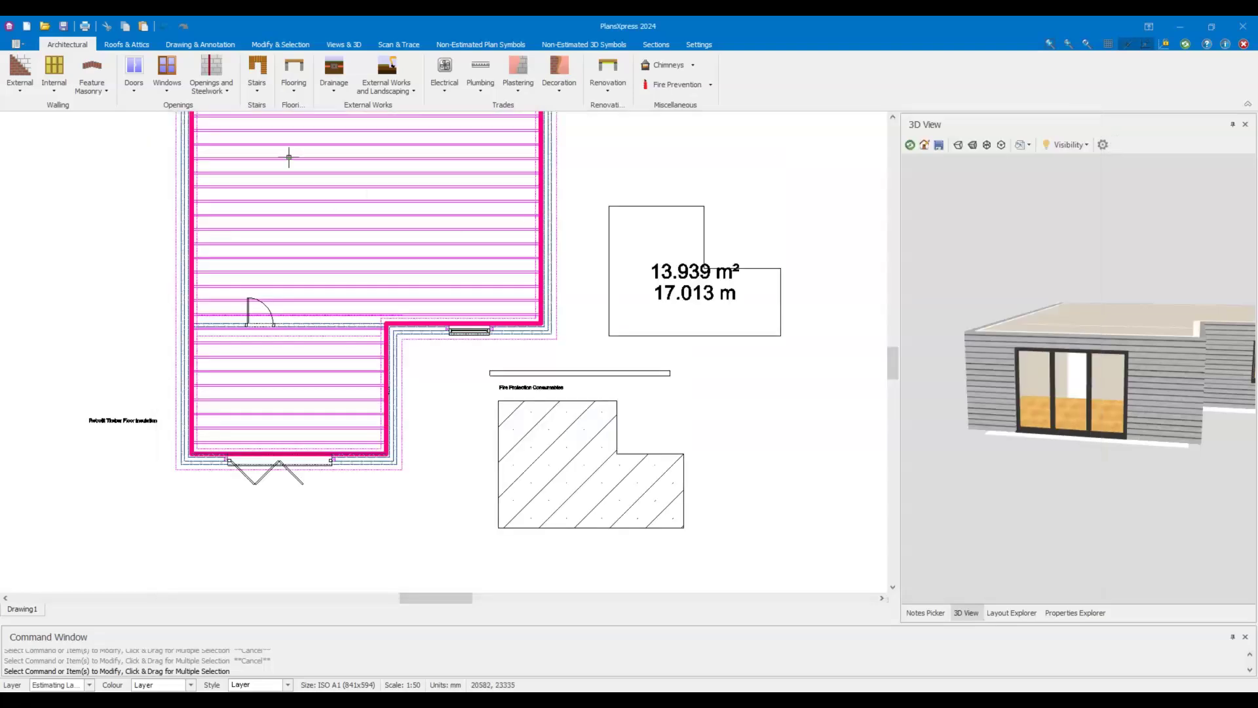
View the factory finished French Door to New Wall styles, including the one with a top light, and cancel the configuration.
{"action": "left_click", "coordinate": [131, 84]}
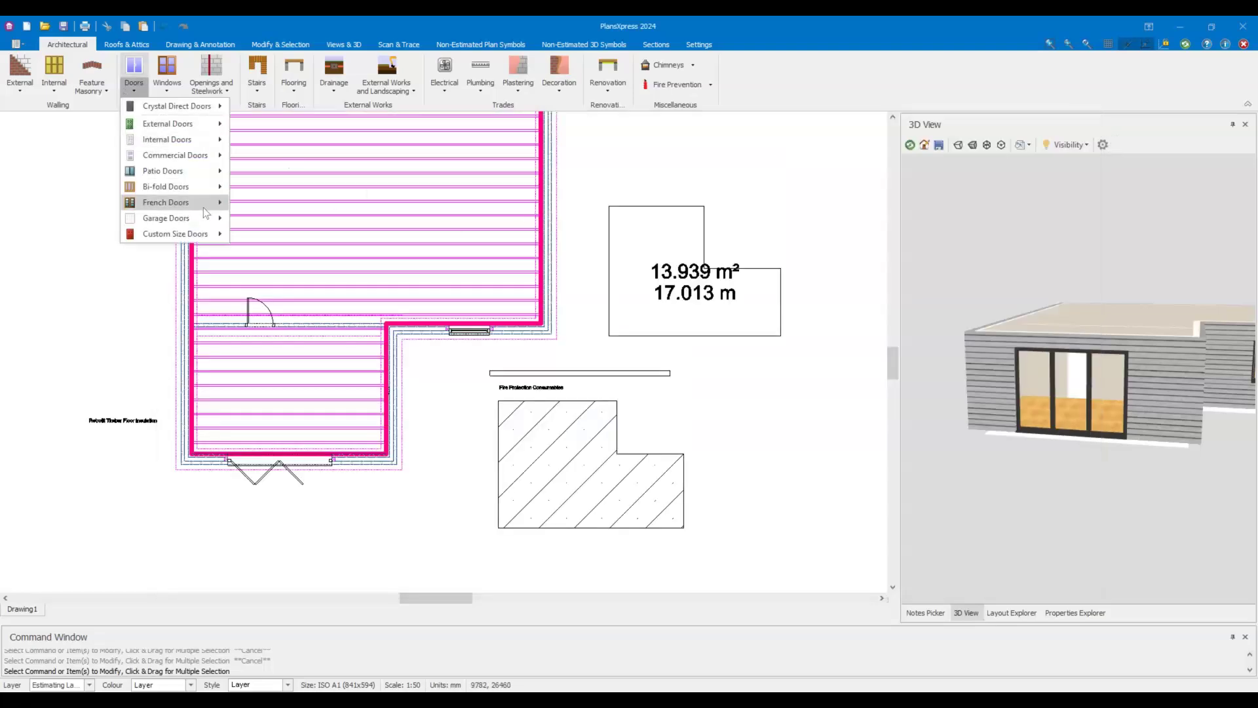
{"action": "mouse_move", "coordinate": [203, 203]}
{"action": "mouse_move", "coordinate": [328, 235]}
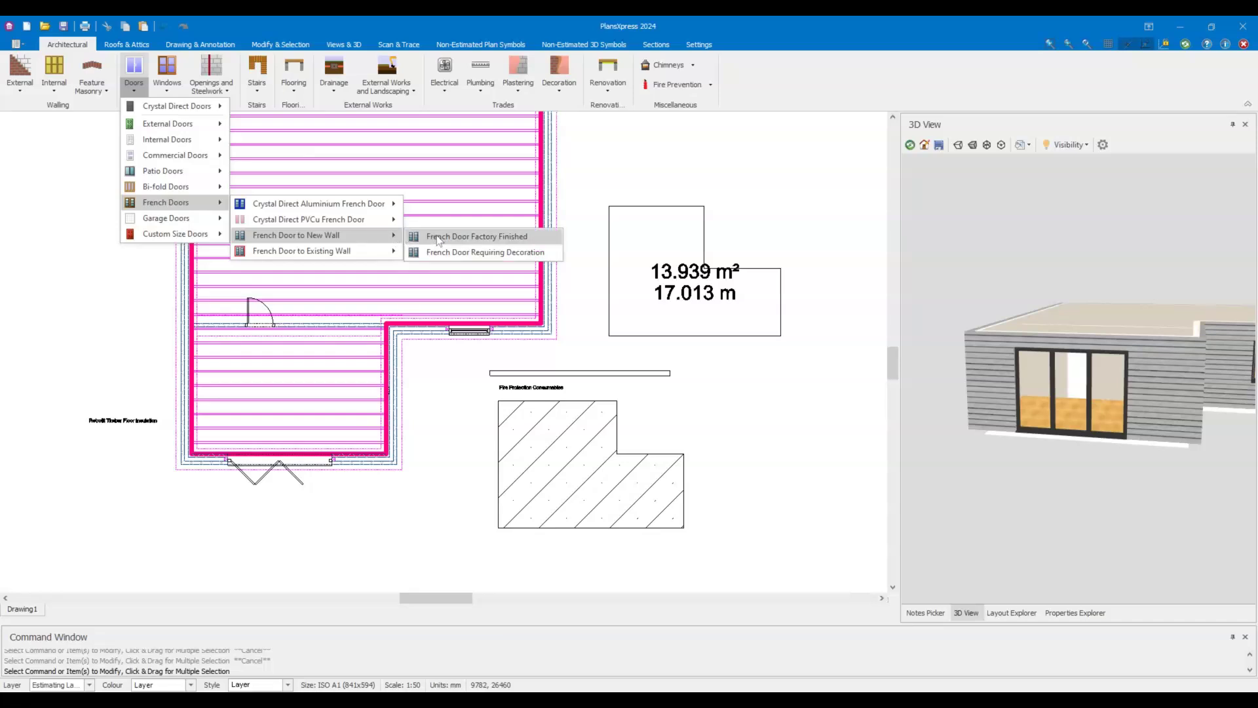
{"action": "left_click", "coordinate": [440, 238]}
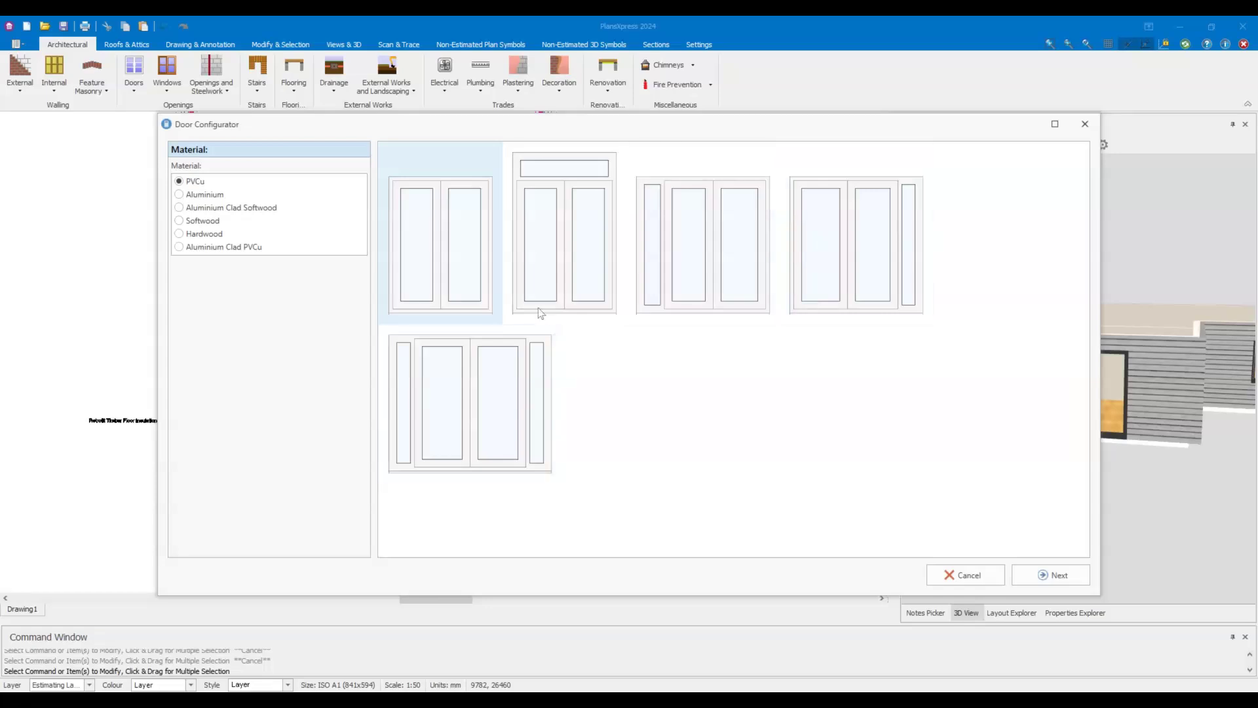
{"action": "left_click", "coordinate": [553, 257]}
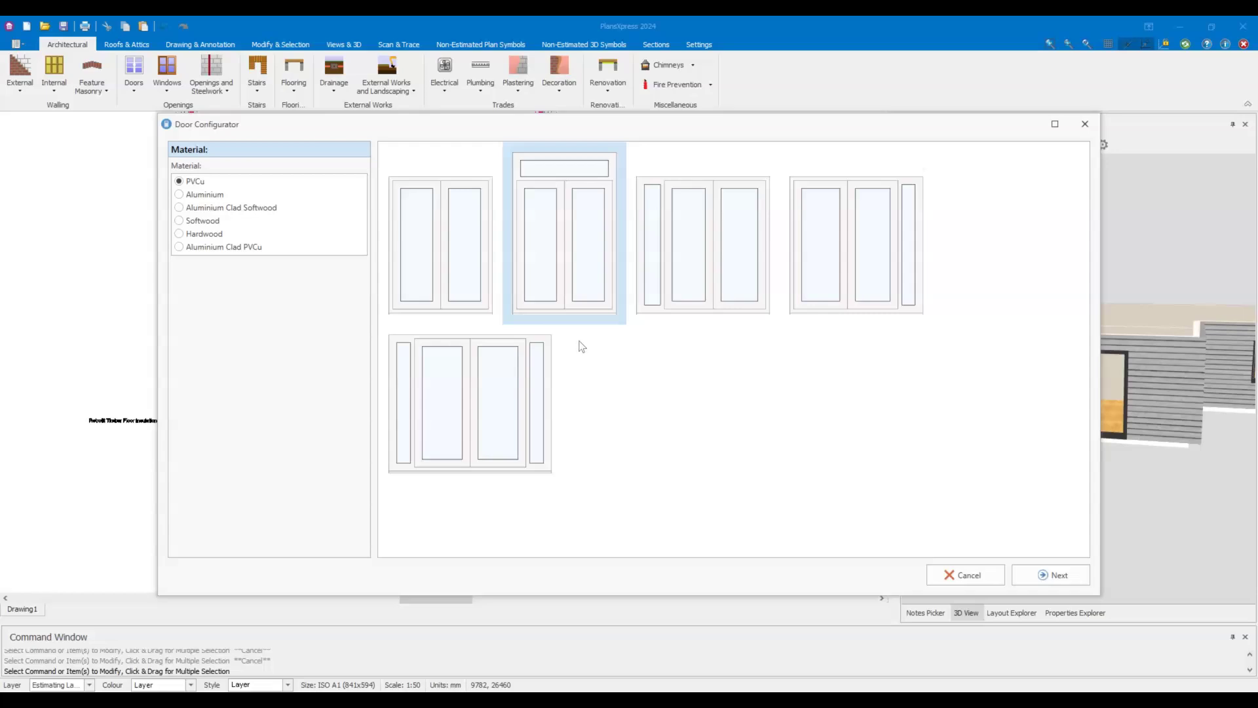
{"action": "left_click", "coordinate": [963, 576]}
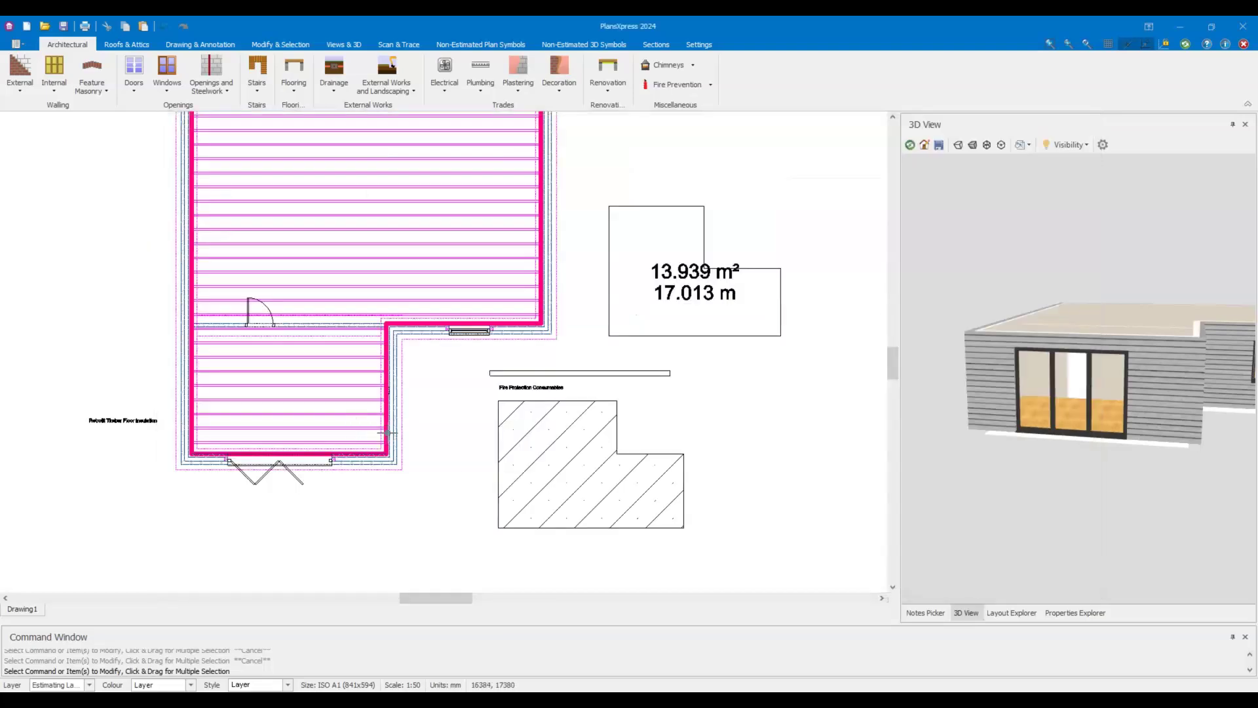
{"action": "mouse_move", "coordinate": [387, 433]}
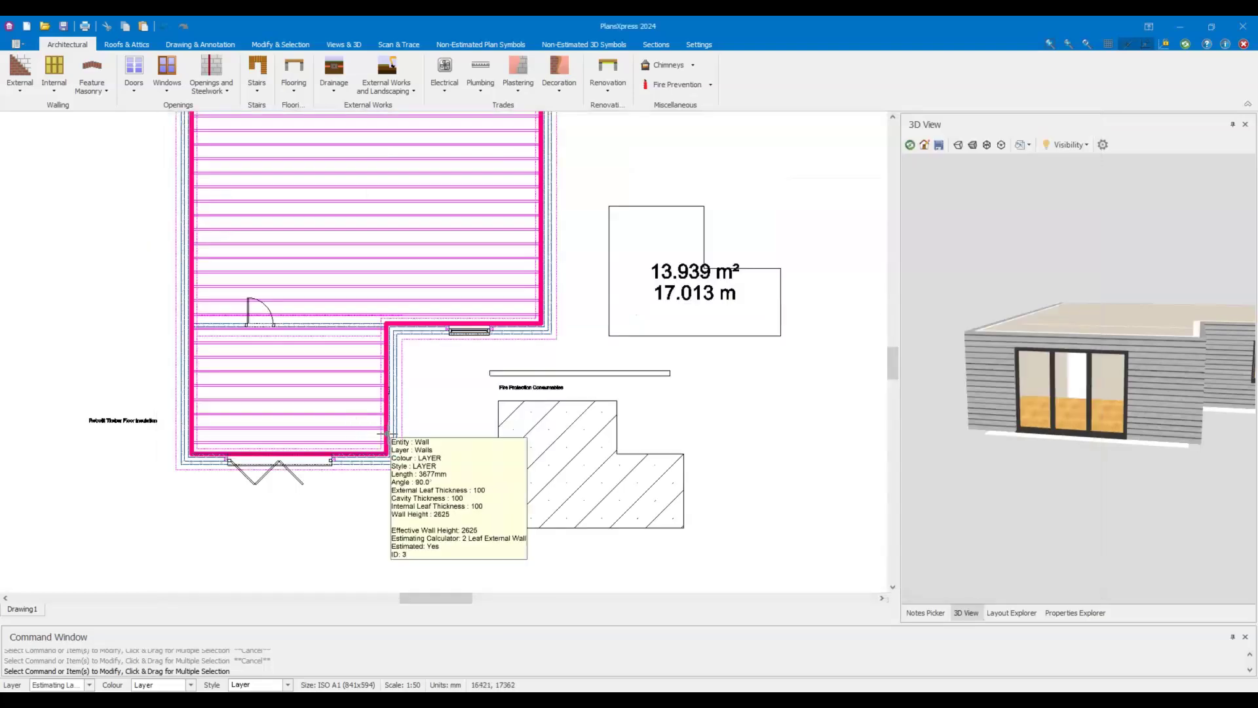
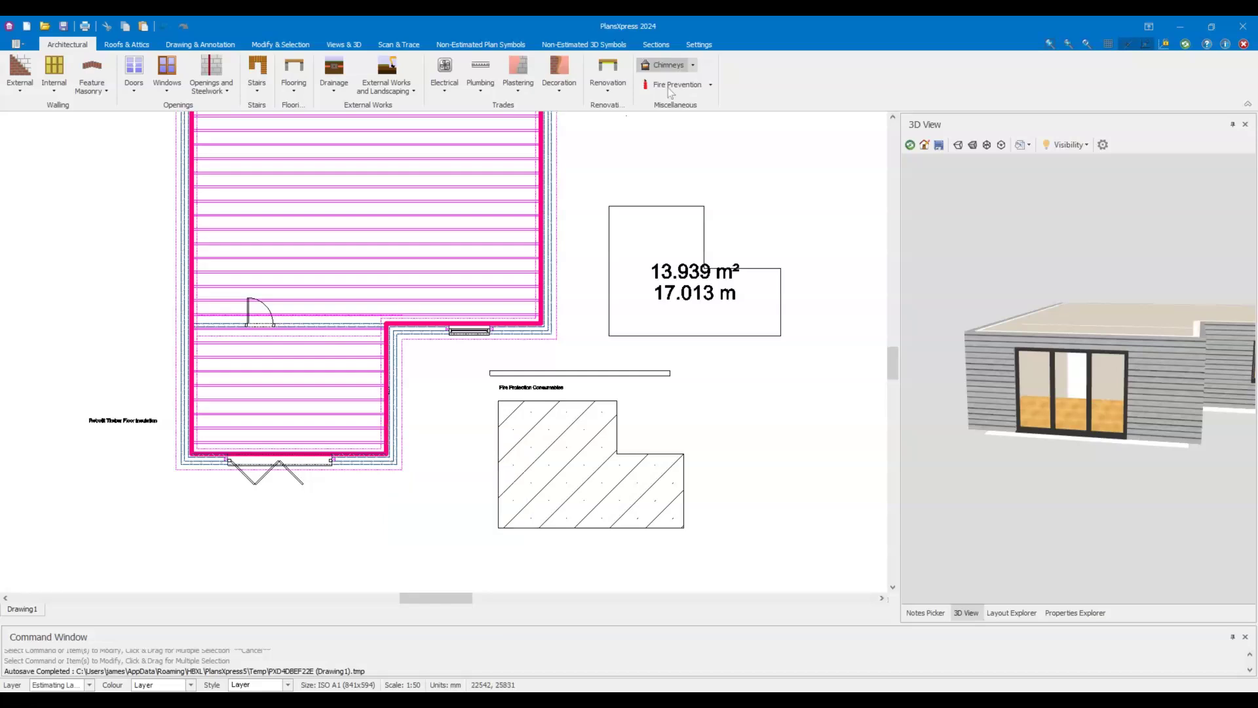
{"action": "left_click", "coordinate": [581, 44]}
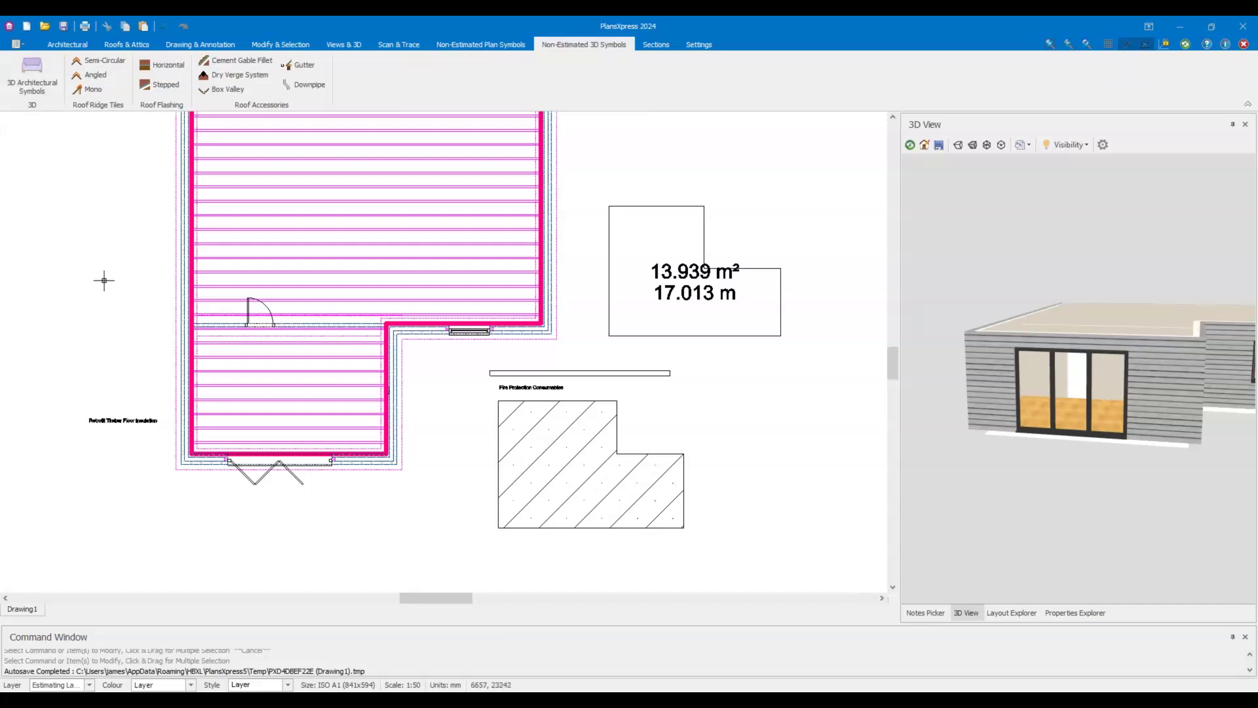
{"action": "left_click", "coordinate": [209, 462]}
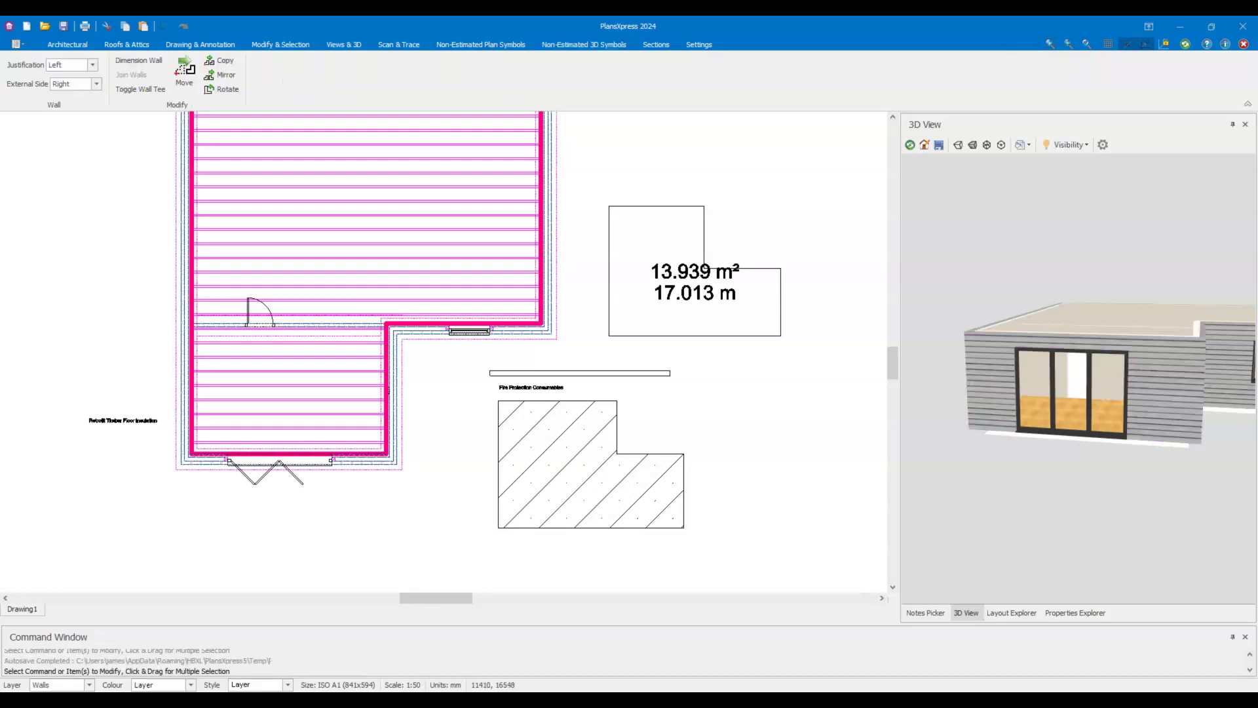
{"action": "right_click", "coordinate": [209, 464]}
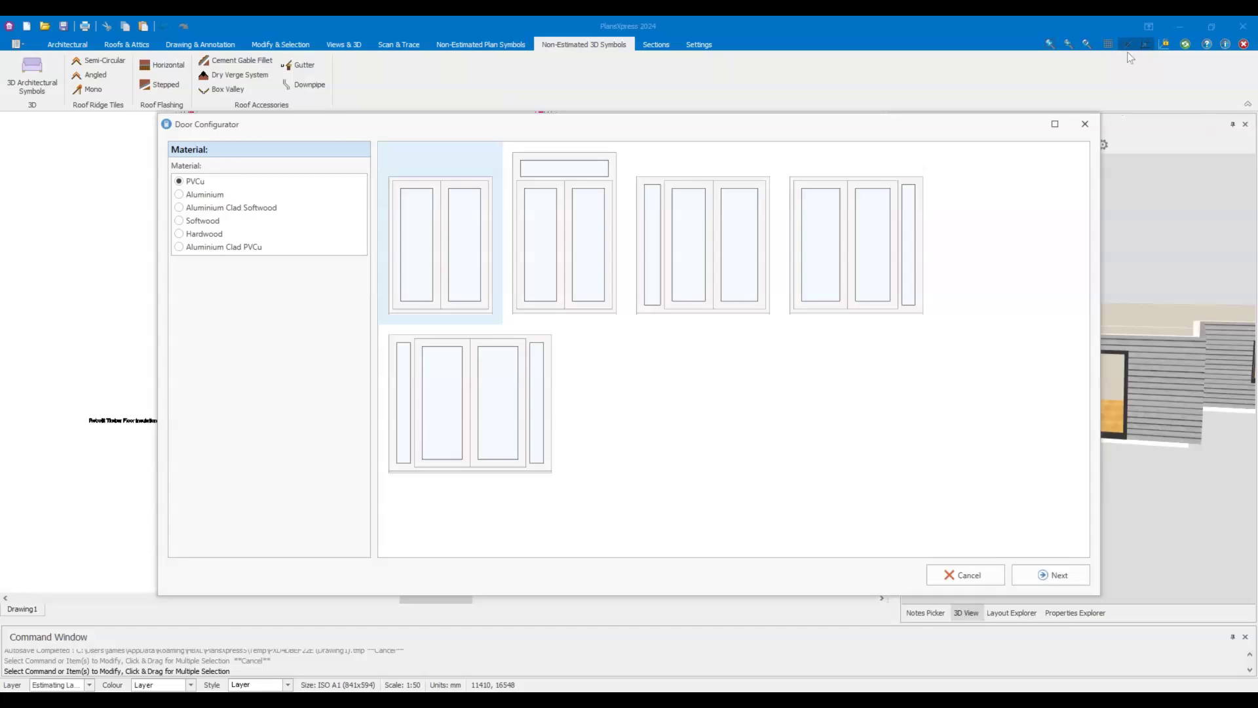
{"action": "left_click", "coordinate": [1085, 123]}
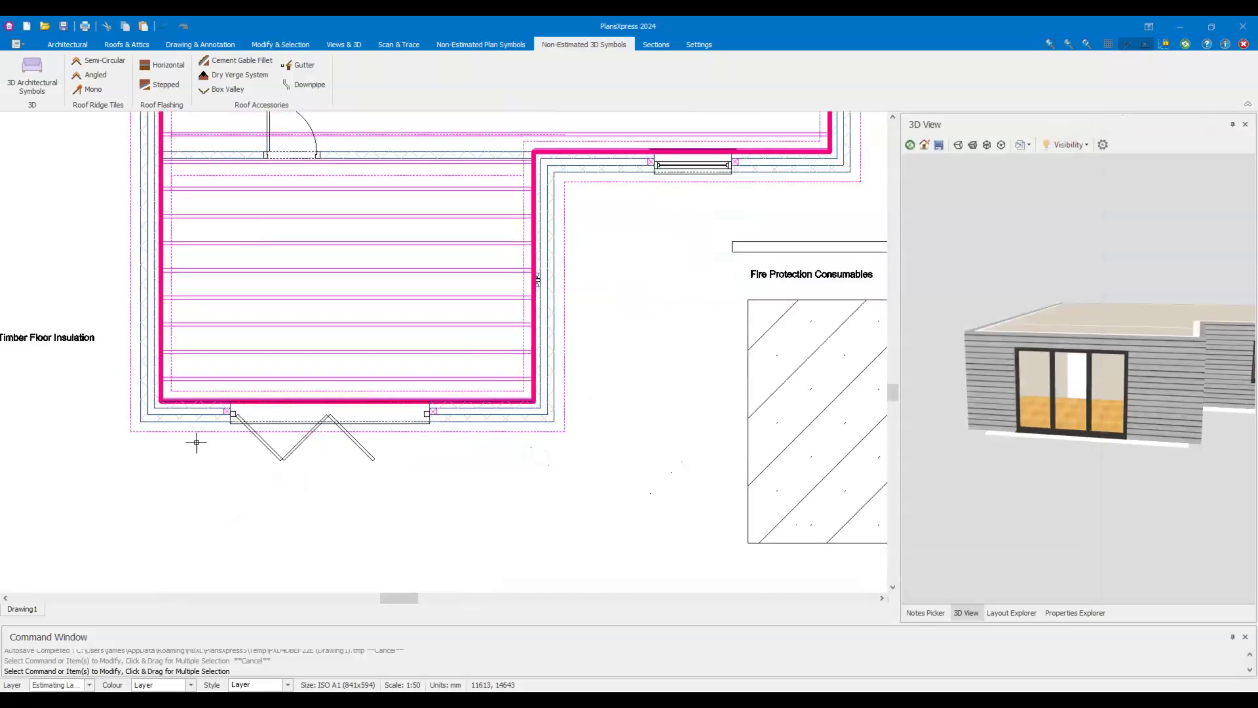
Review the modification options for the lower external wall containing the bi-fold door, including Edit Wall Shape, without applying any.
{"action": "left_click", "coordinate": [187, 425]}
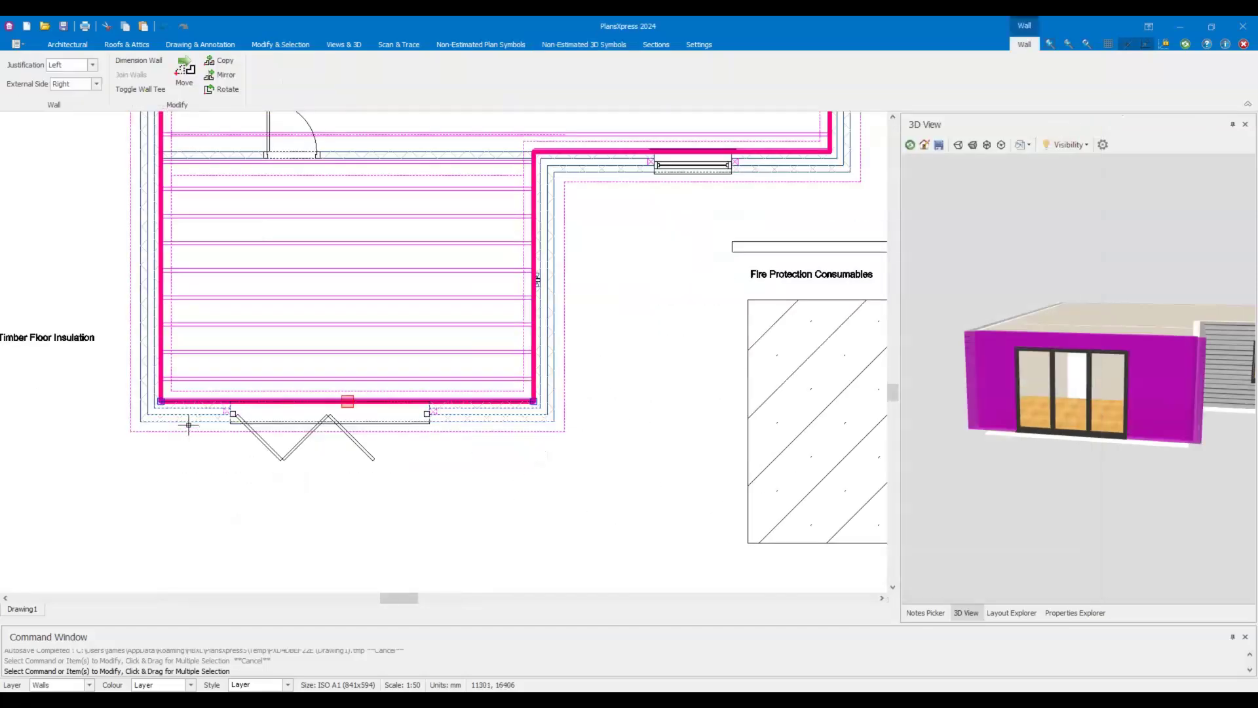
{"action": "right_click", "coordinate": [188, 425]}
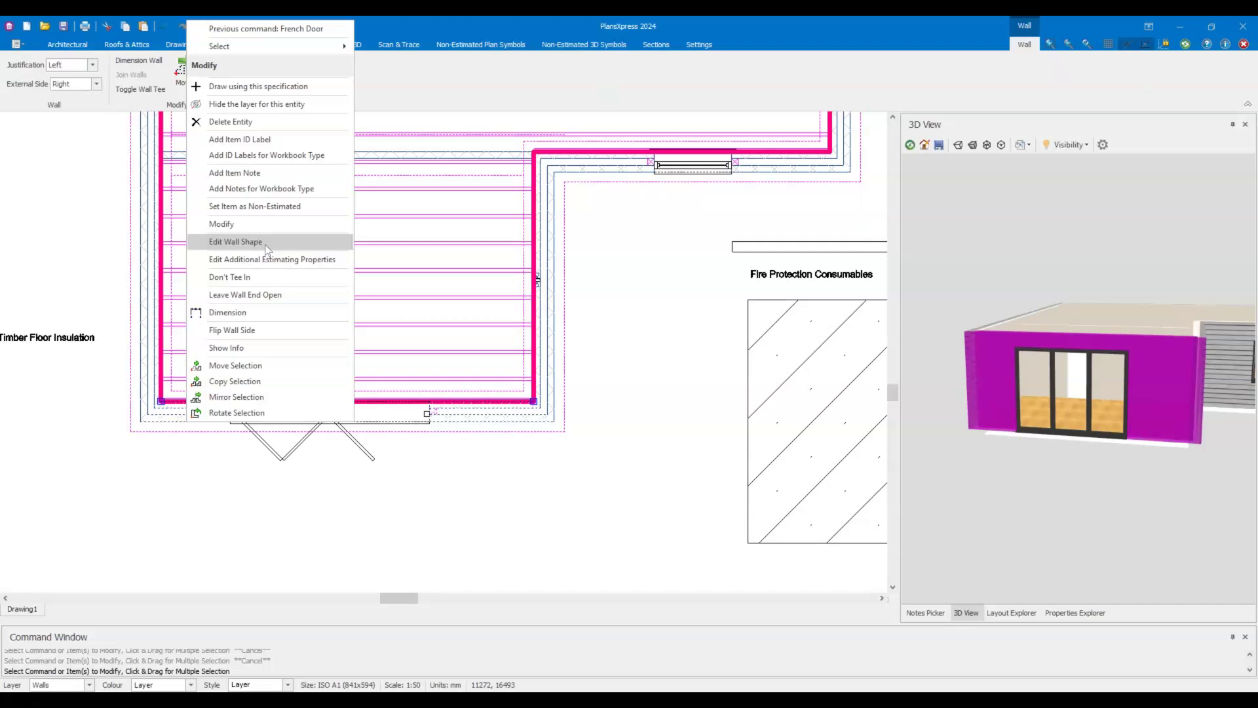
{"action": "left_click", "coordinate": [502, 498]}
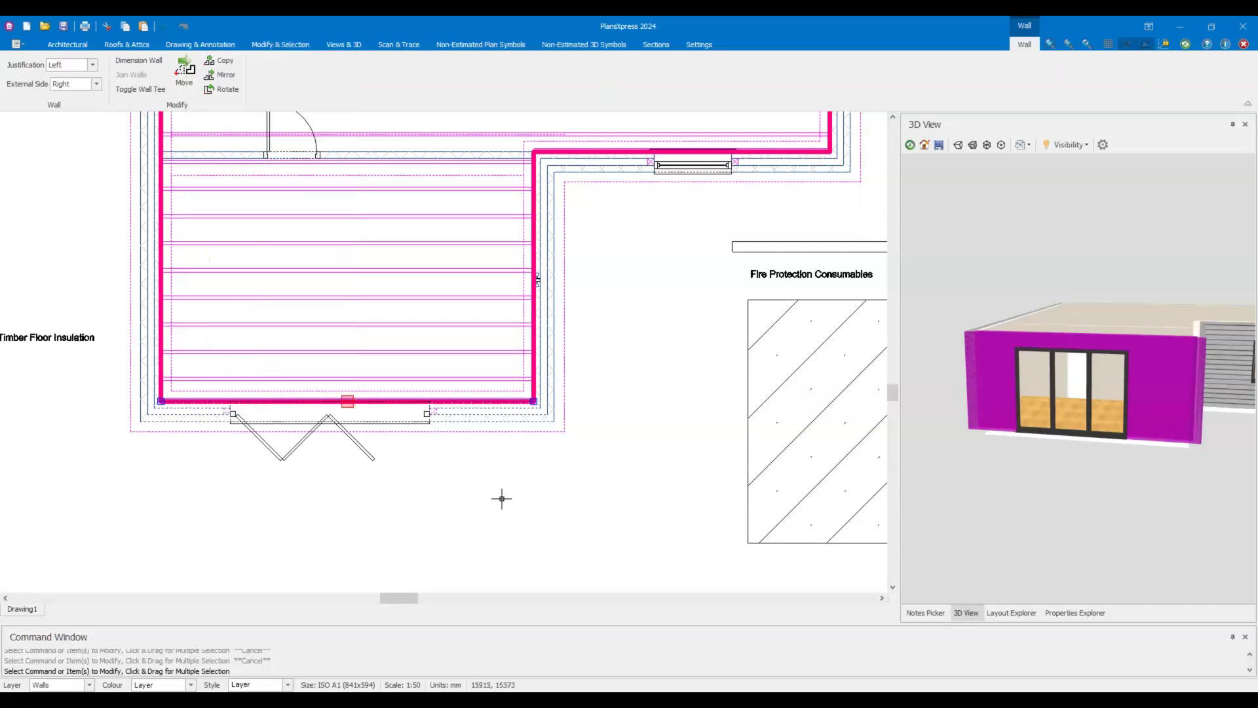